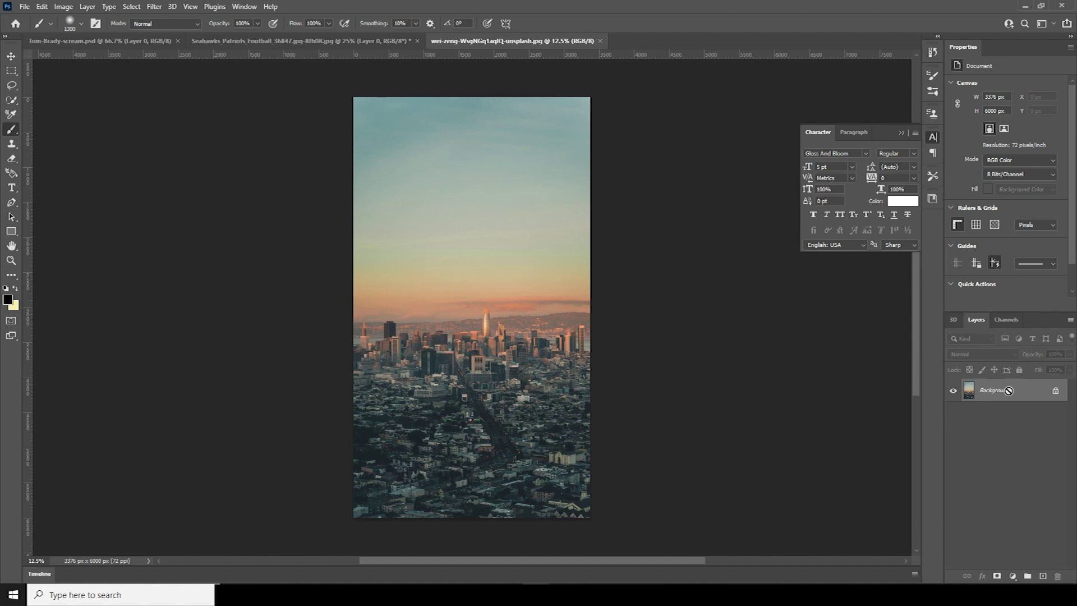
# - Create a new 4 x 5 inch portrait document at 300 pixels/inch in RGB Color with a white background
pyautogui.hotkey('ctrl', 'n')
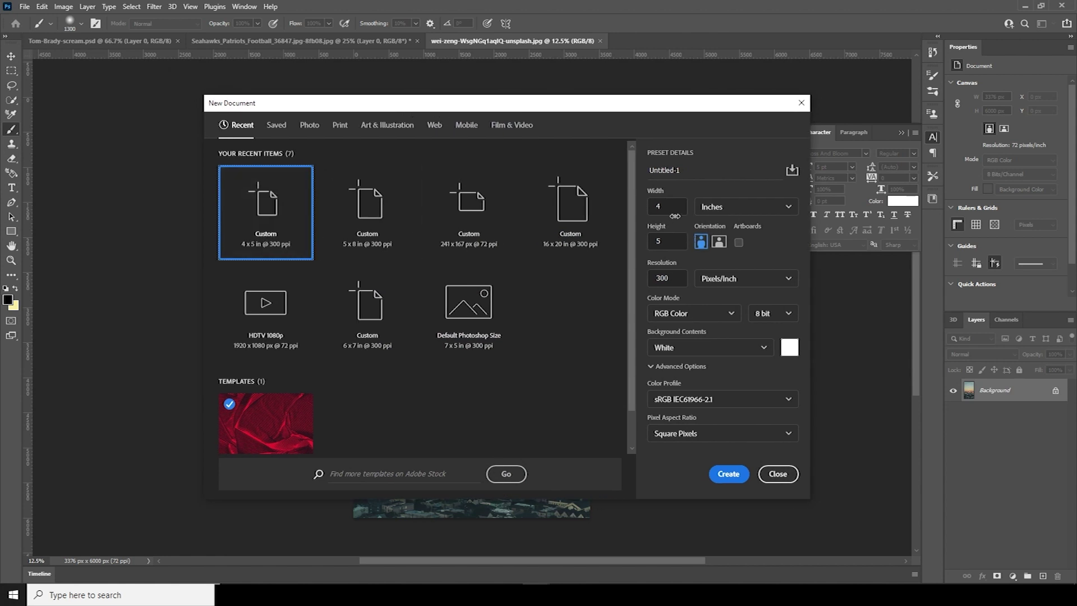
pyautogui.click(657, 240)
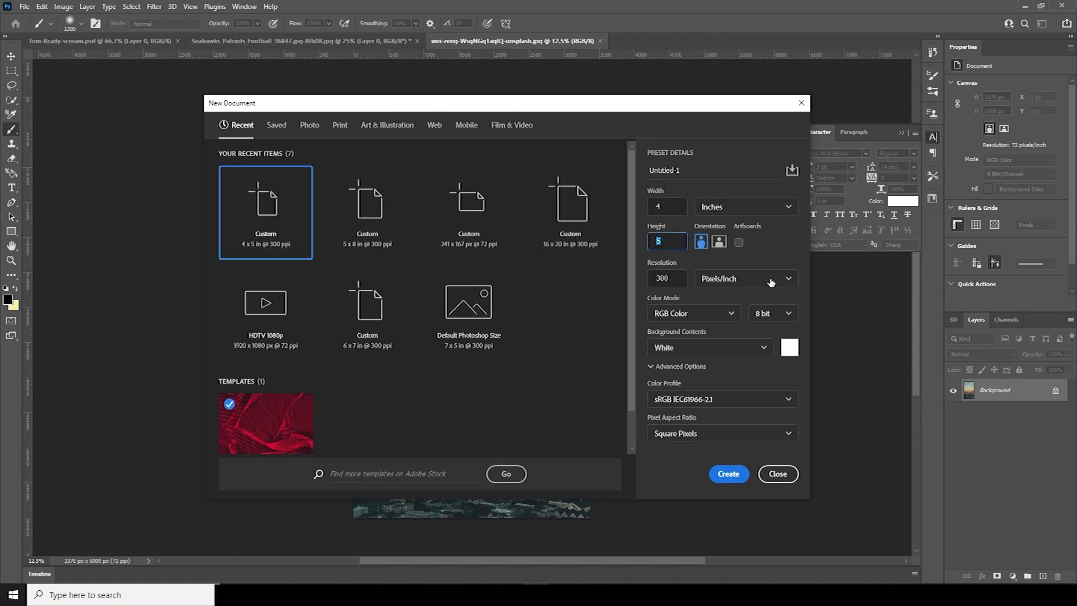
pyautogui.click(675, 276)
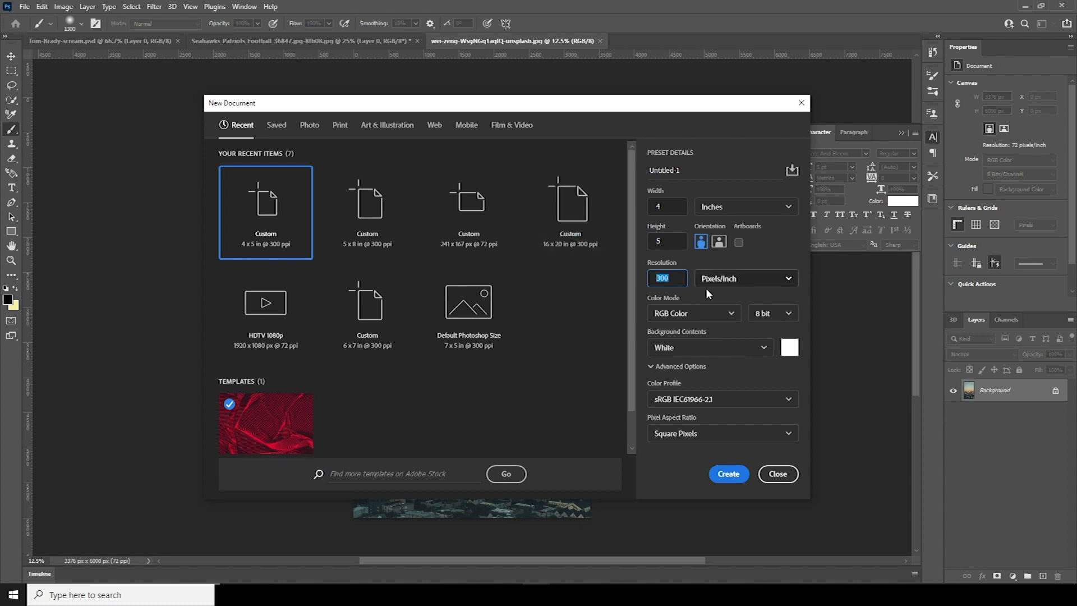
pyautogui.click(727, 474)
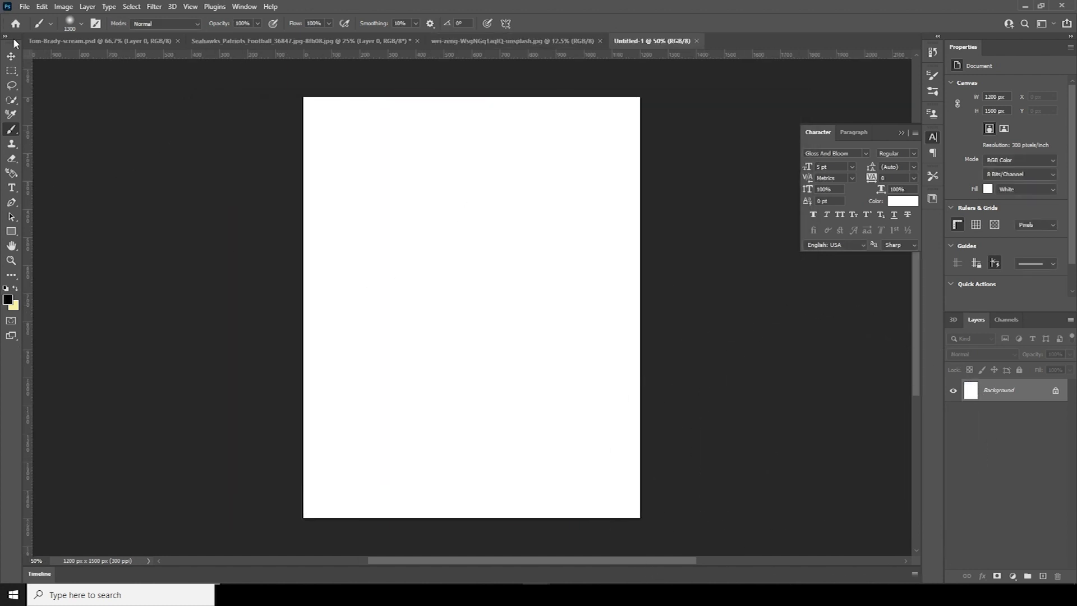
# - Copy the sunset city photo from its open document into the new blank document
pyautogui.press('v')
pyautogui.click(253, 41)
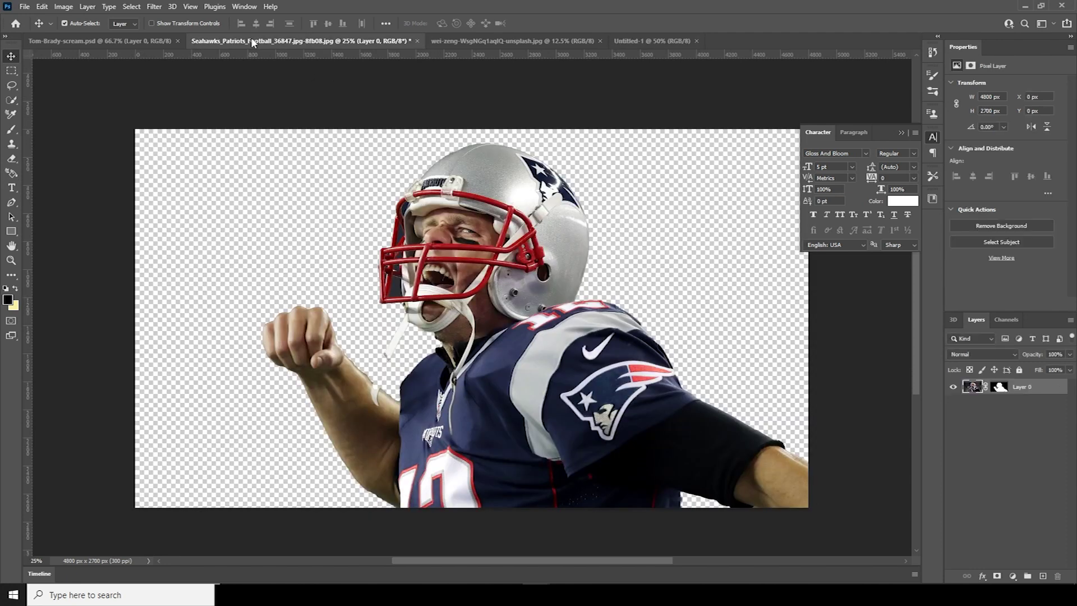
pyautogui.click(101, 41)
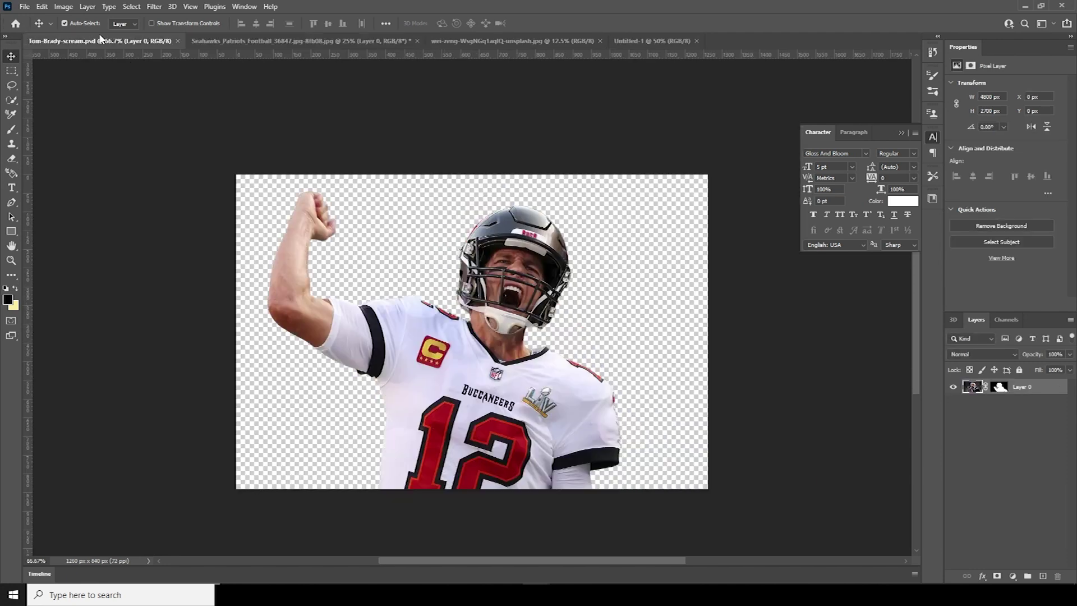
pyautogui.click(460, 40)
pyautogui.moveTo(488, 277); pyautogui.dragTo(439, 287)
pyautogui.moveTo(510, 347); pyautogui.dragTo(504, 330)
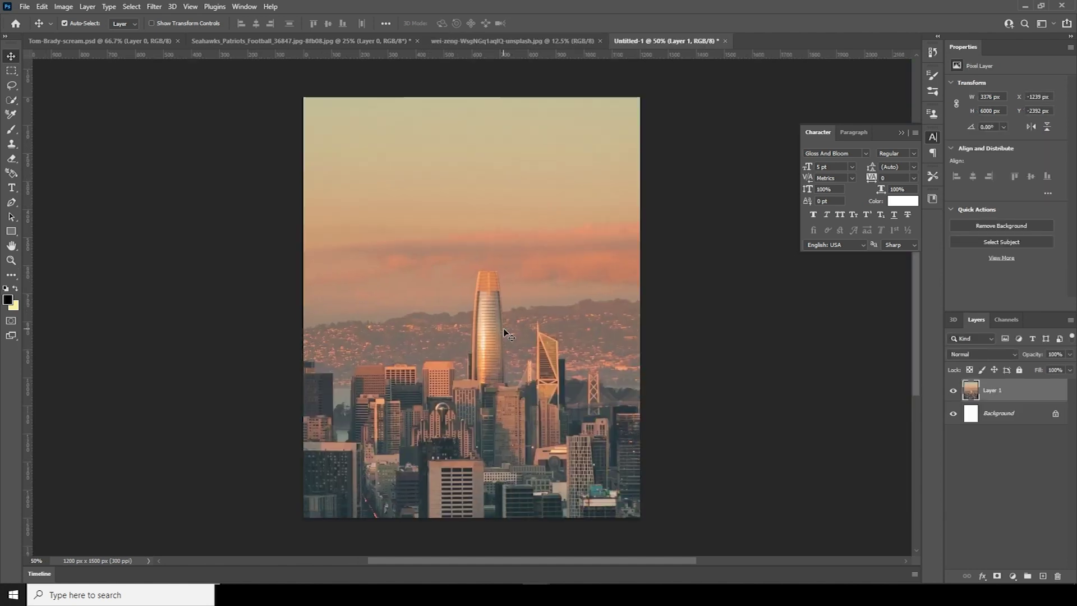
# - Scale the city layer to 44.93% and position it so the skyline fills the lower part of the canvas
pyautogui.scroll(-2, 508, 335)
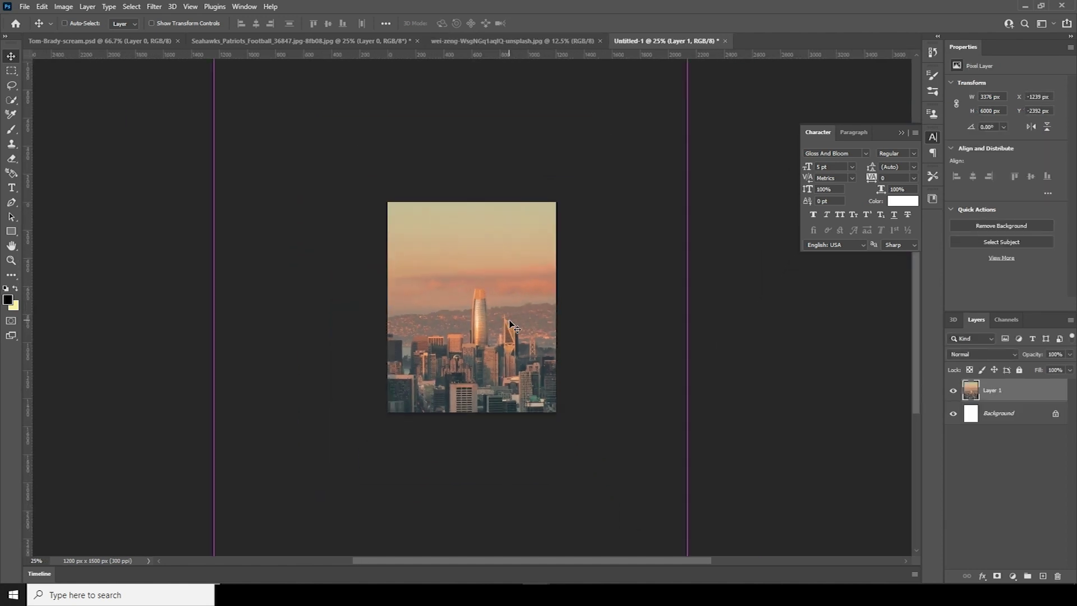
pyautogui.hotkey('ctrl', 't')
pyautogui.scroll(-2, 509, 324)
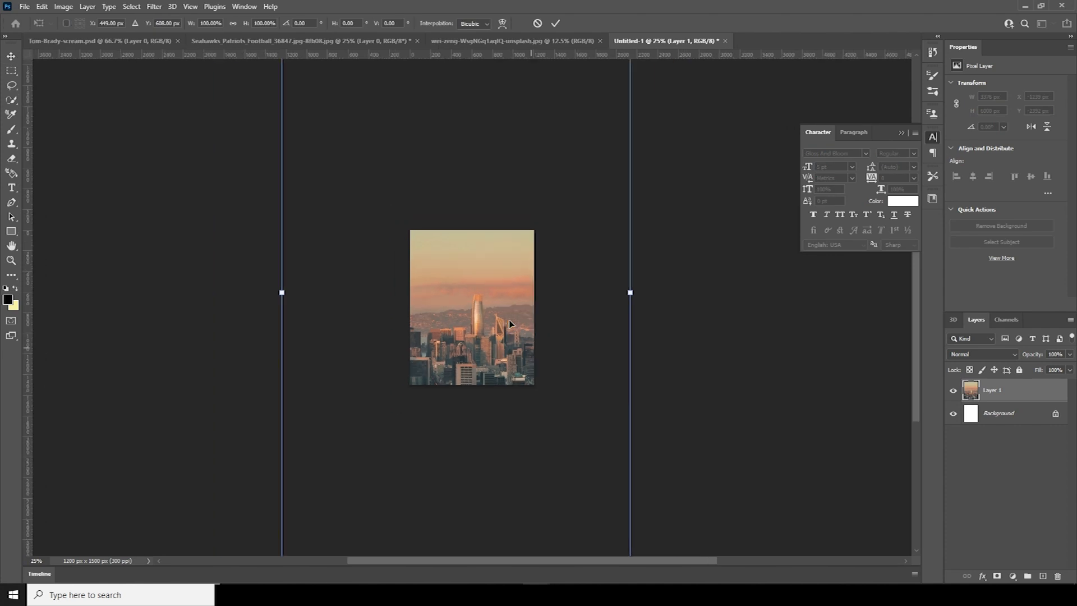
pyautogui.moveTo(579, 508); pyautogui.dragTo(501, 408)
pyautogui.hotkey('ctrl', '+')
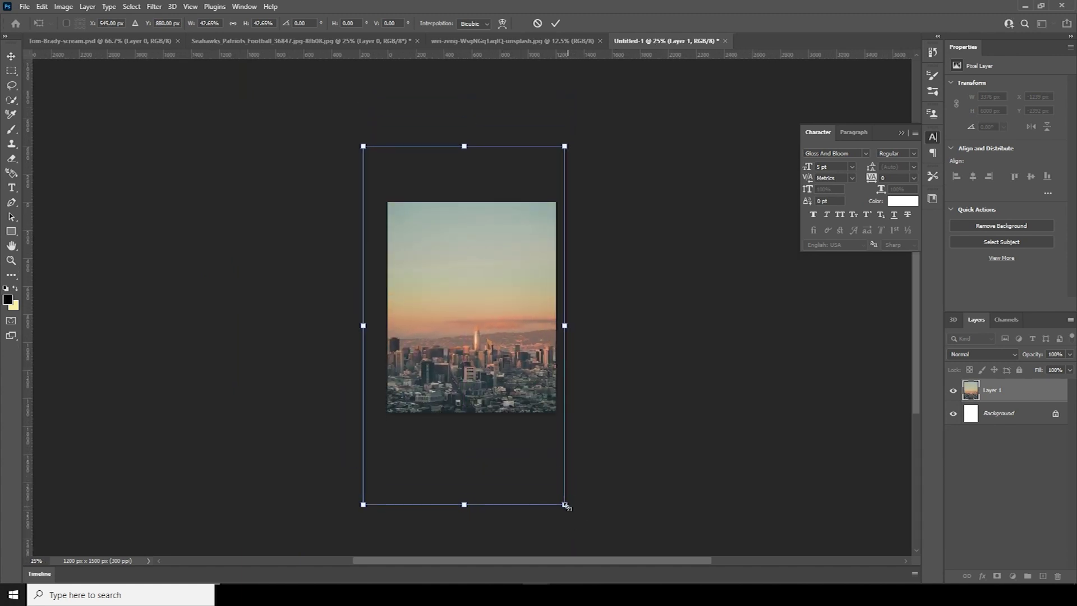
pyautogui.moveTo(564, 504); pyautogui.dragTo(572, 513)
pyautogui.press('Return')
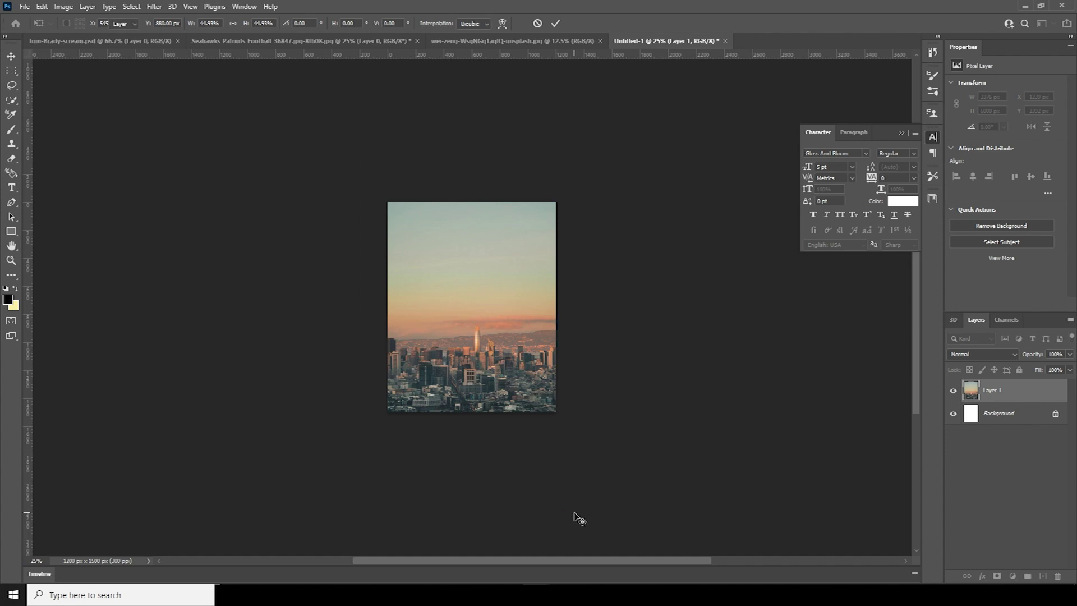
# - Choose the Quick Selection tool, duplicate the city layer, and hide the original beneath the copy
pyautogui.hotkey('ctrl', '+')
pyautogui.hotkey('ctrl', '+')
pyautogui.hotkey('ctrl', '+')
pyautogui.moveTo(482, 441); pyautogui.dragTo(492, 327)
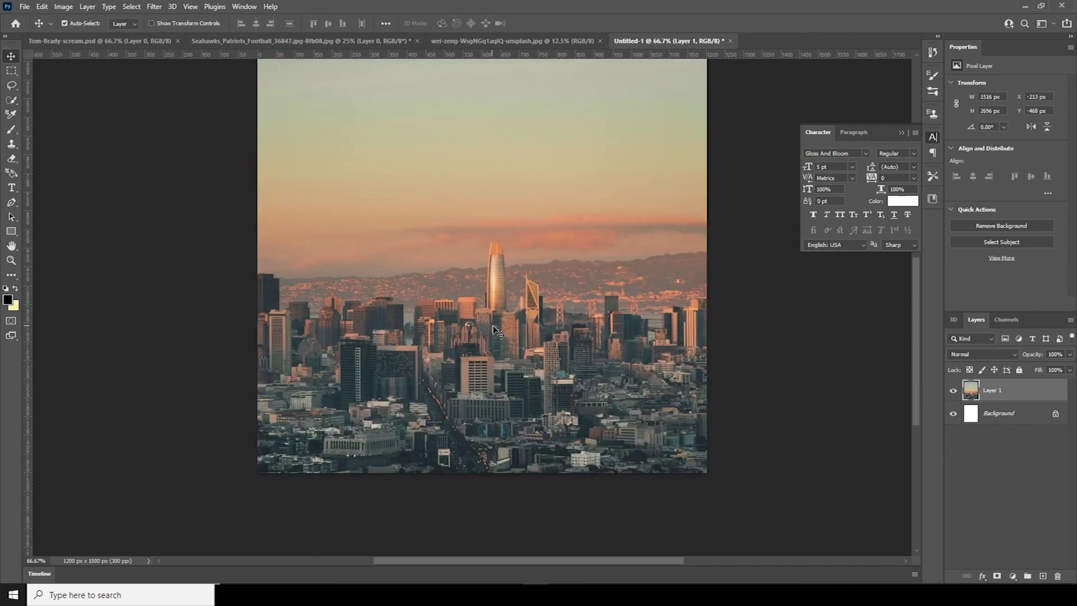
pyautogui.click(10, 102)
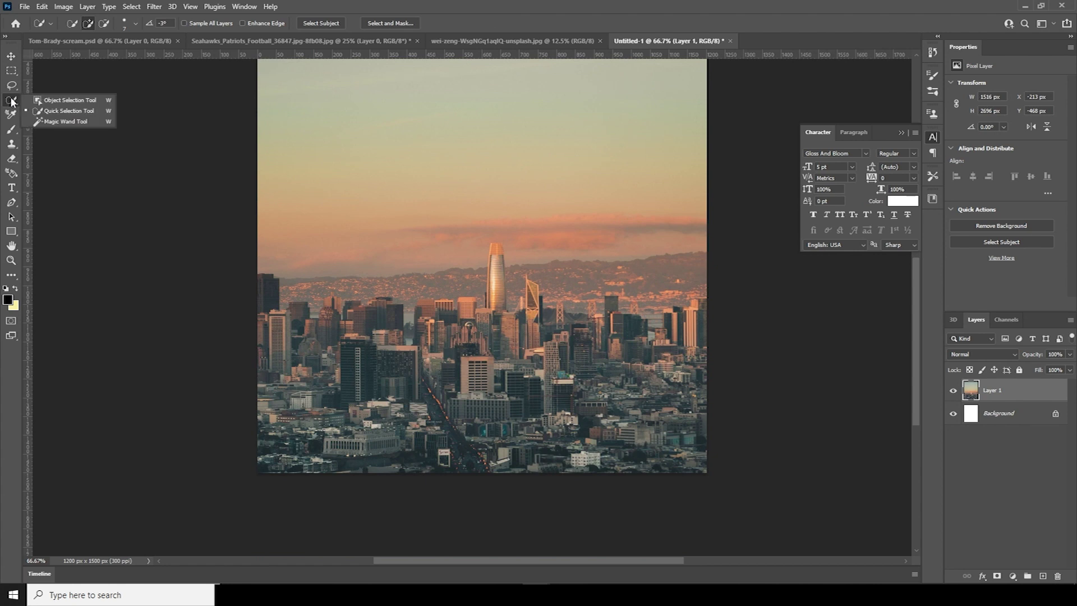
pyautogui.click(60, 112)
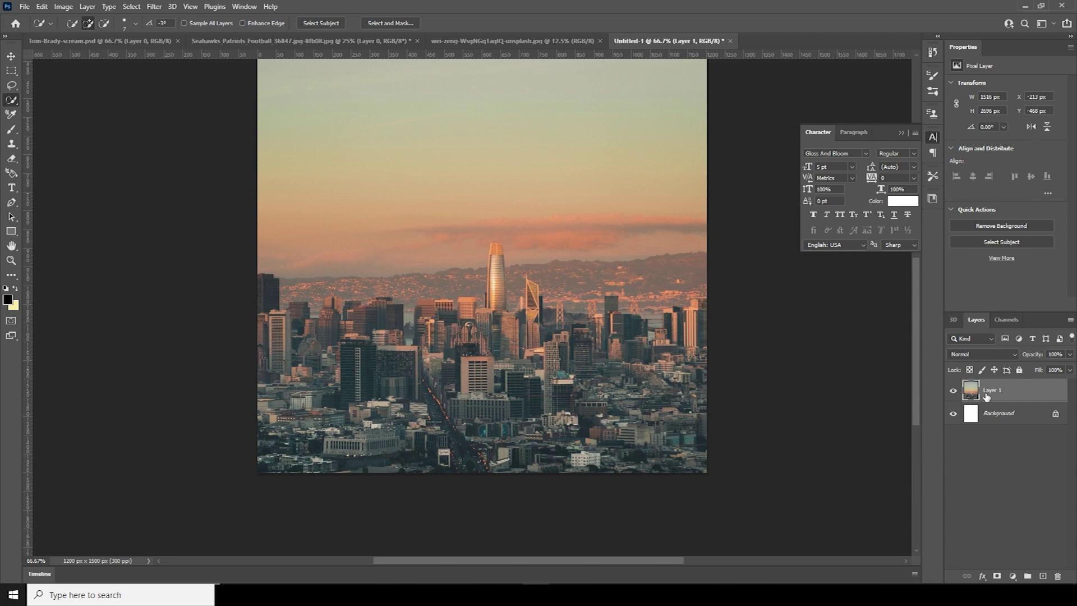
pyautogui.hotkey('ctrl', 'j')
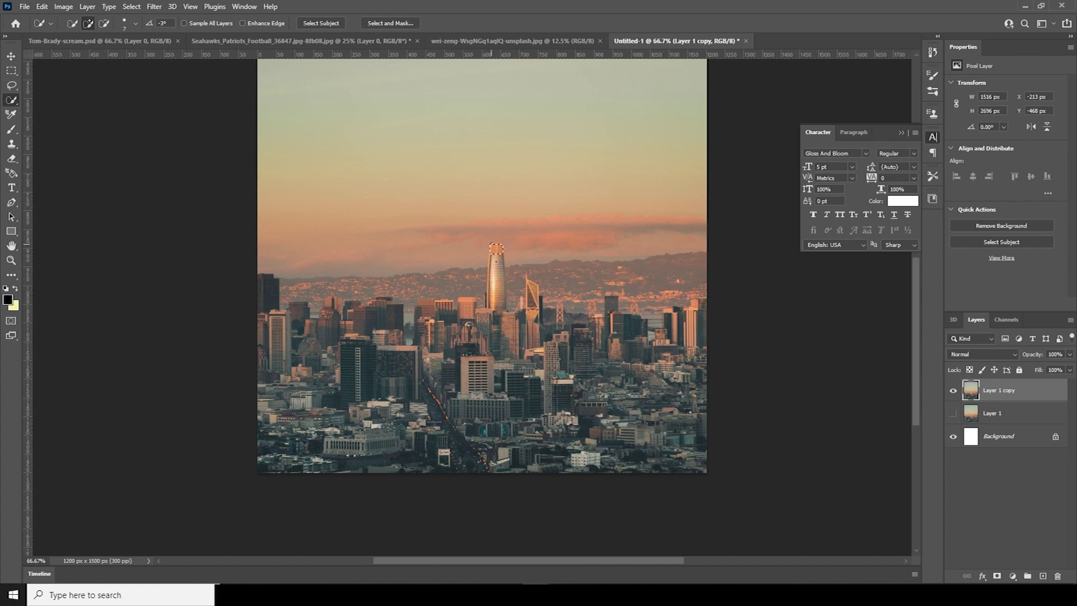
# - Quick-select the tall tower, the foreground city and the right side of the skyline, enlarging the brush to 90 px
pyautogui.moveTo(496, 269)
pyautogui.mouseDown()
pyautogui.moveTo(497, 324)
pyautogui.moveTo(471, 349)
pyautogui.moveTo(403, 342)
pyautogui.moveTo(336, 434)
pyautogui.moveTo(350, 436)
pyautogui.mouseUp()
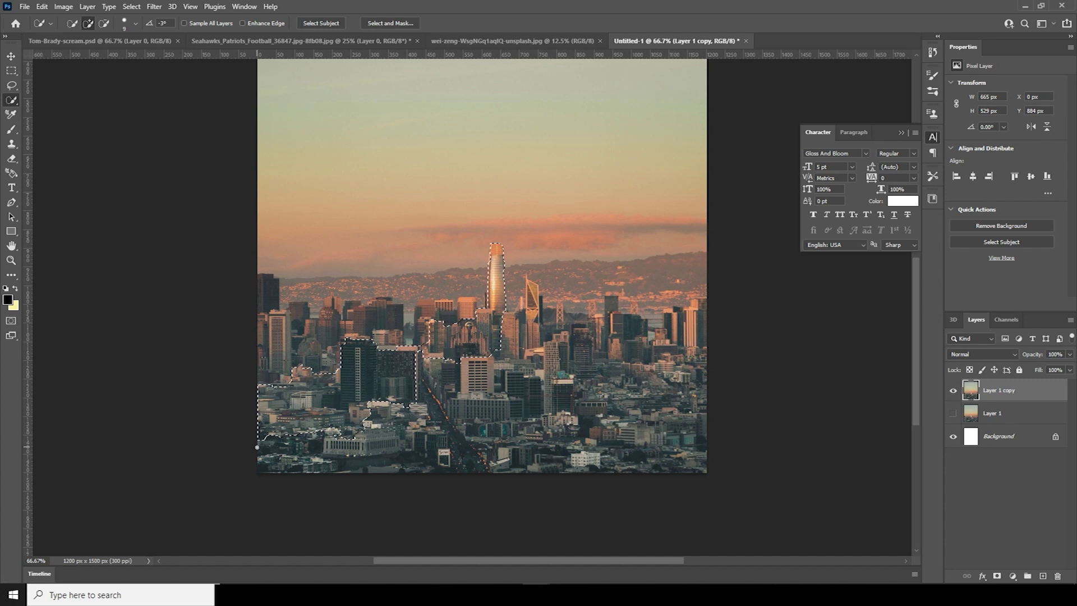
pyautogui.press(']')
pyautogui.press(']')
pyautogui.press(']')
pyautogui.press(']')
pyautogui.press(']')
pyautogui.press(']')
pyautogui.press(']')
pyautogui.press(']')
pyautogui.press(']')
pyautogui.press(']')
pyautogui.press(']')
pyautogui.press(']')
pyautogui.press(']')
pyautogui.press(']')
pyautogui.press(']')
pyautogui.moveTo(257, 443)
pyautogui.mouseDown()
pyautogui.moveTo(699, 445)
pyautogui.moveTo(682, 382)
pyautogui.moveTo(693, 332)
pyautogui.mouseUp()
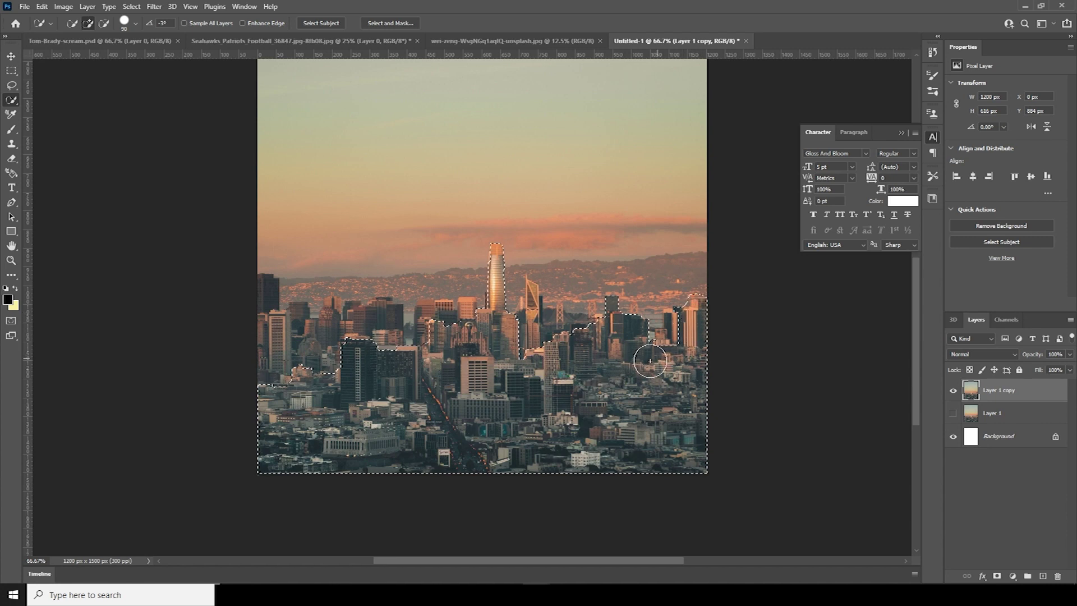
# - Extend the selection over the buildings on the left side of the skyline with the brush reduced to 50 px
pyautogui.press('[')
pyautogui.press('[')
pyautogui.press('[')
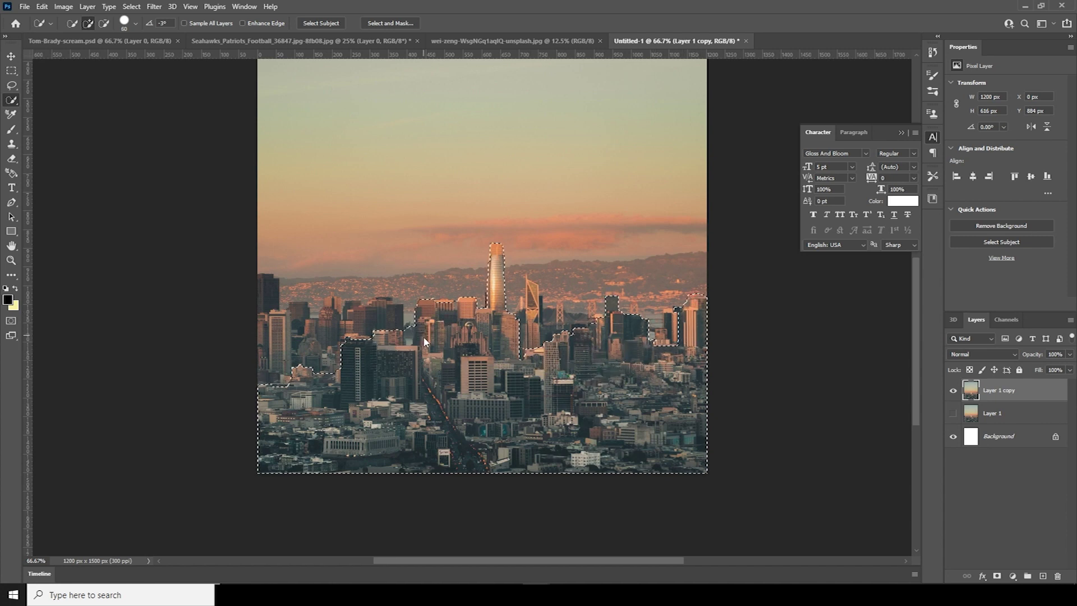
pyautogui.moveTo(426, 339)
pyautogui.mouseDown()
pyautogui.moveTo(410, 369)
pyautogui.moveTo(387, 312)
pyautogui.moveTo(324, 319)
pyautogui.mouseUp()
# - Refine the skyline selection with a smaller brush, adding the missed rooftop and the narrow dark building beside the tall tower
pyautogui.press('[')
pyautogui.moveTo(265, 291)
pyautogui.mouseDown()
pyautogui.moveTo(273, 316)
pyautogui.moveTo(346, 344)
pyautogui.mouseUp()
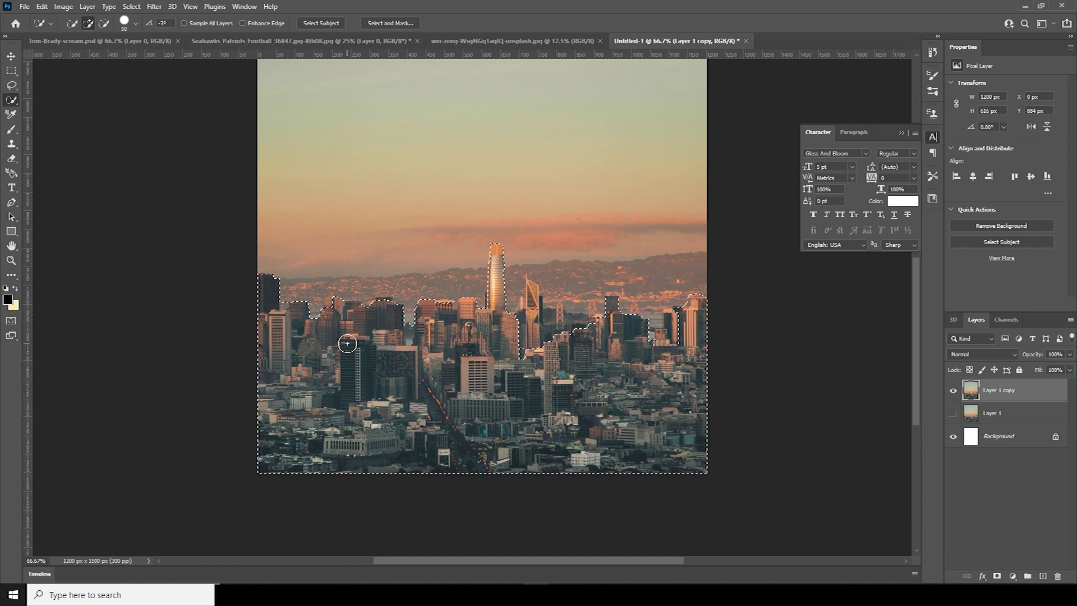
pyautogui.scroll(3, 375, 301)
pyautogui.press('[')
pyautogui.press('[')
pyautogui.press('[')
pyautogui.click(103, 23)
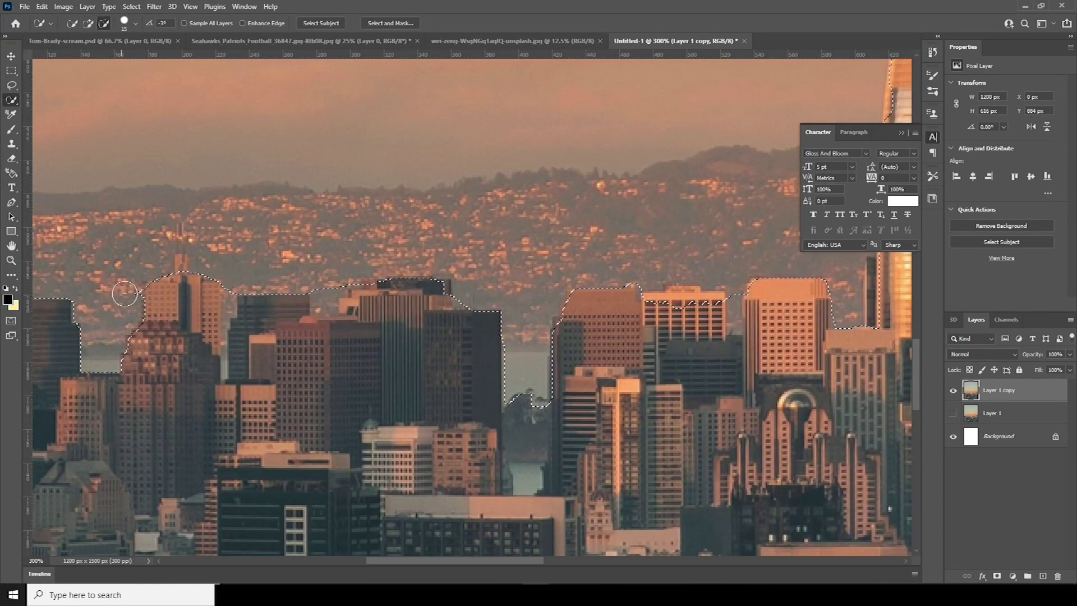
pyautogui.moveTo(732, 304); pyautogui.dragTo(457, 303)
pyautogui.press('[')
pyautogui.press('[')
pyautogui.press('[')
pyautogui.press('[')
pyautogui.press('[')
pyautogui.press('[')
pyautogui.press('[')
pyautogui.press('[')
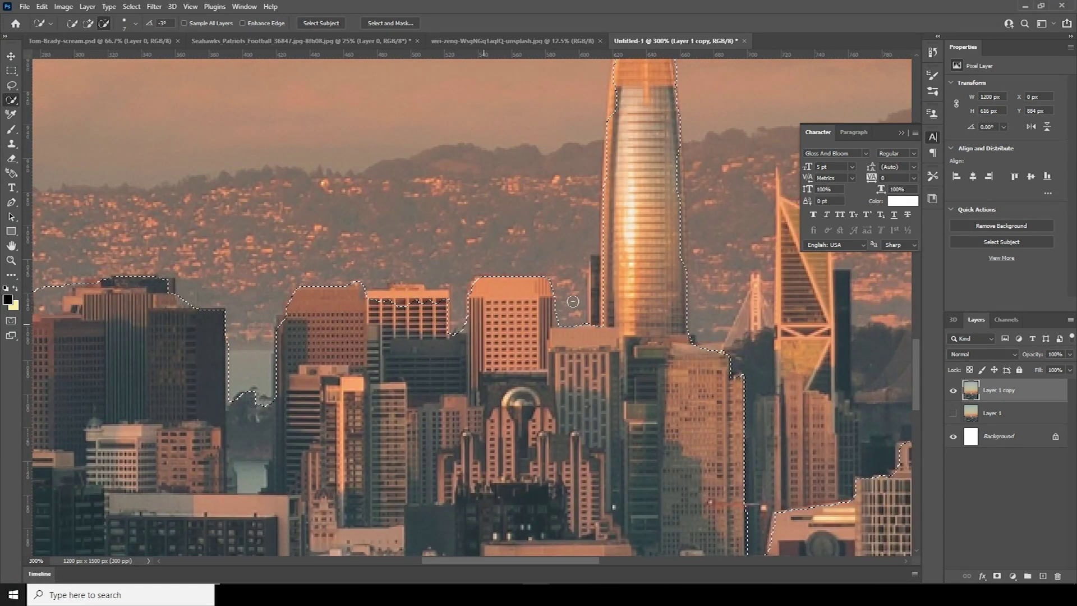
pyautogui.click(88, 23)
pyautogui.moveTo(377, 304)
pyautogui.mouseDown()
pyautogui.moveTo(404, 293)
pyautogui.moveTo(432, 306)
pyautogui.mouseUp()
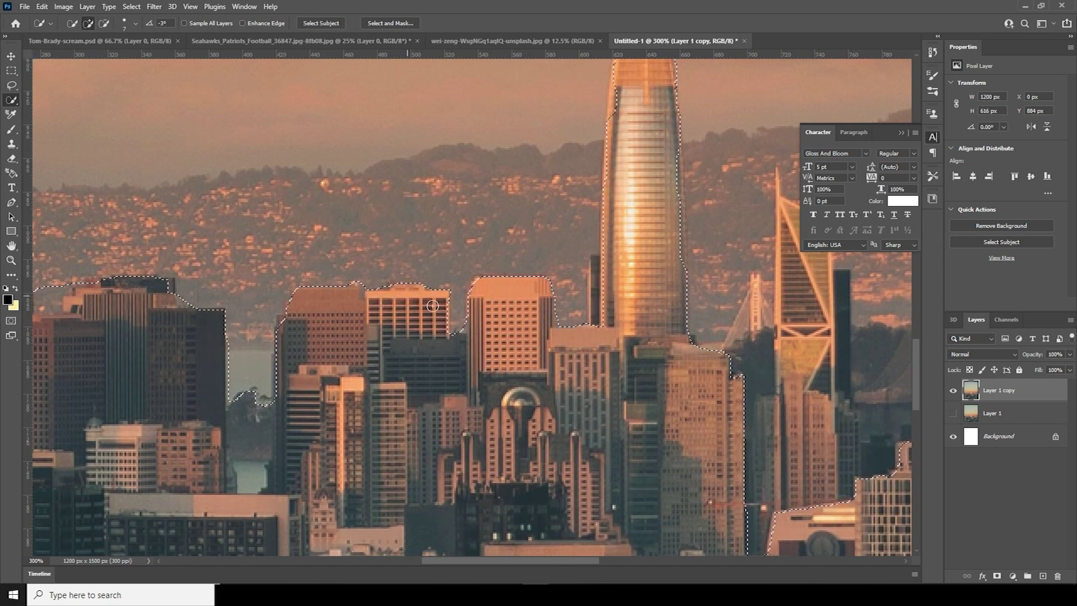
pyautogui.moveTo(597, 263); pyautogui.dragTo(598, 279)
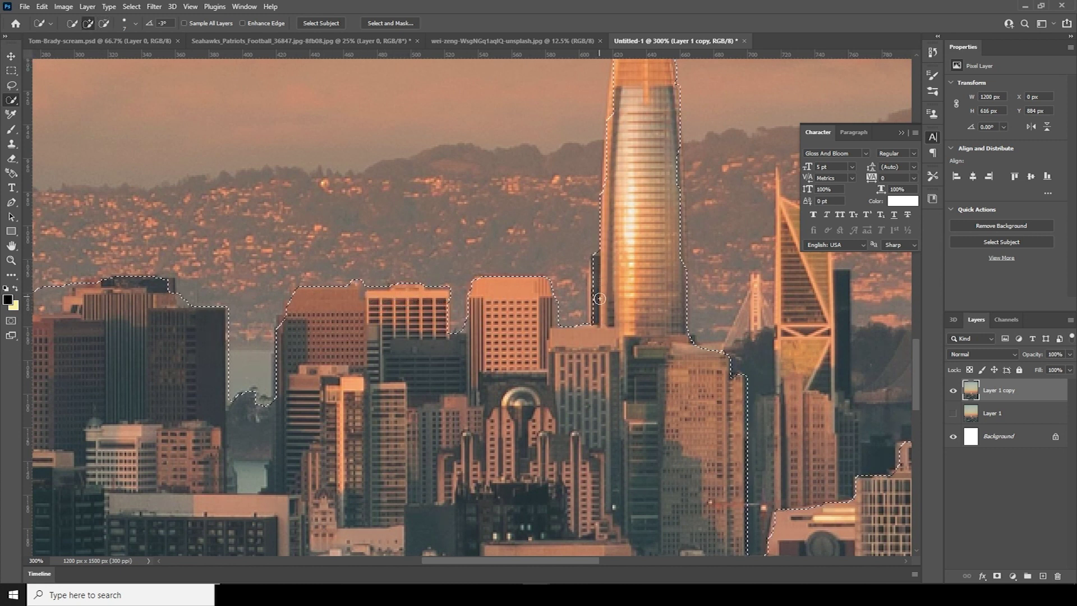
pyautogui.moveTo(632, 167); pyautogui.dragTo(556, 309)
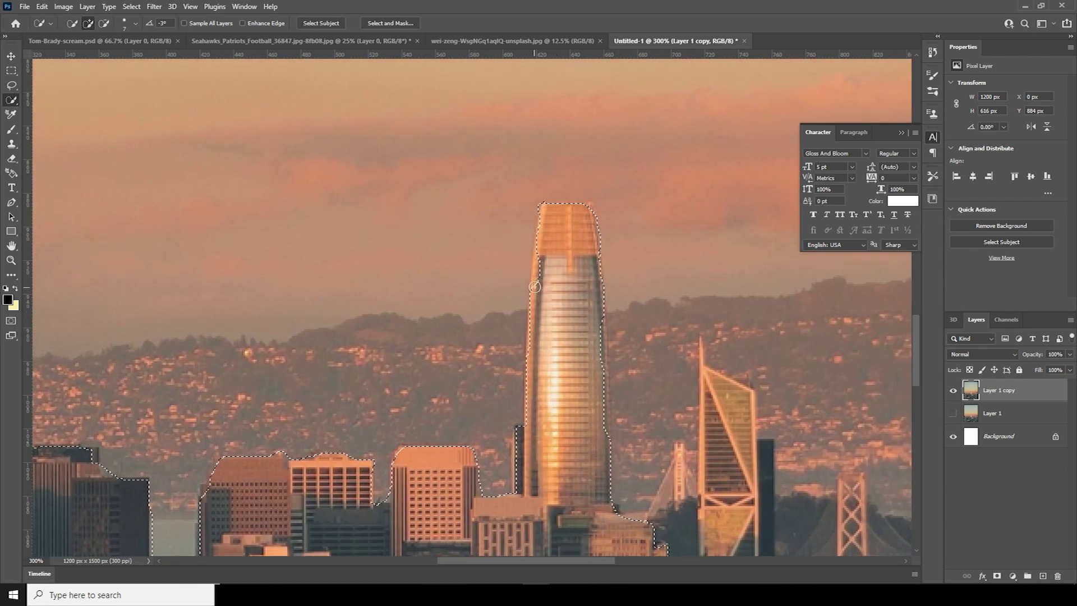
pyautogui.moveTo(539, 255)
pyautogui.mouseDown()
pyautogui.moveTo(544, 216)
pyautogui.moveTo(593, 355)
pyautogui.moveTo(592, 259)
pyautogui.moveTo(597, 402)
pyautogui.moveTo(619, 371)
pyautogui.moveTo(519, 106)
pyautogui.mouseUp()
pyautogui.hotkey('ctrl', 'z')
pyautogui.hotkey('ctrl', 'z')
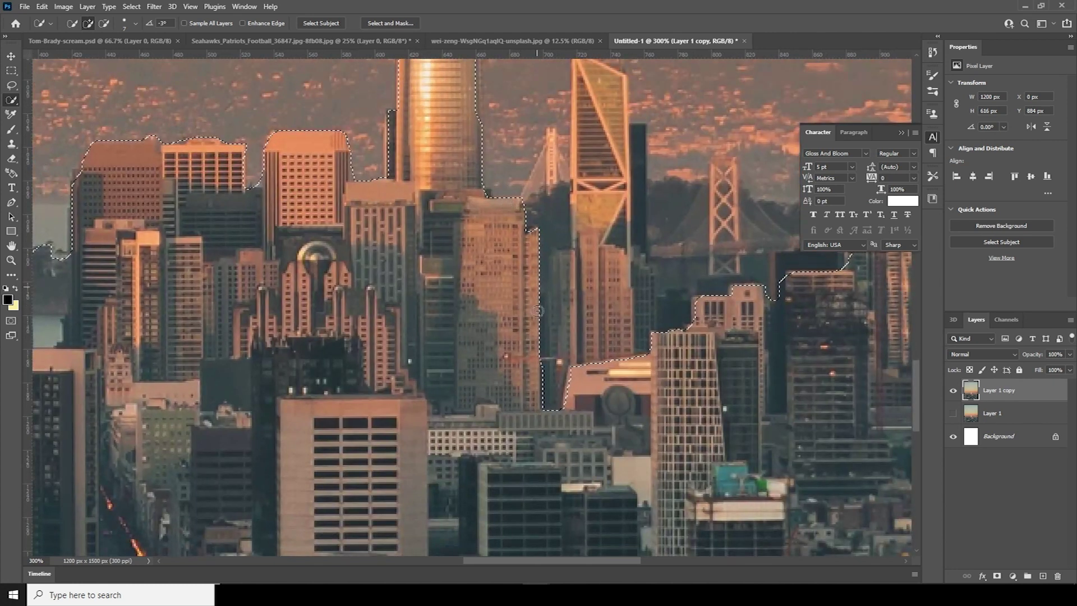
# - Add a layer mask to the duplicated city layer from the selection to cut out the sky and hills
pyautogui.hscroll(5, 606, 314)
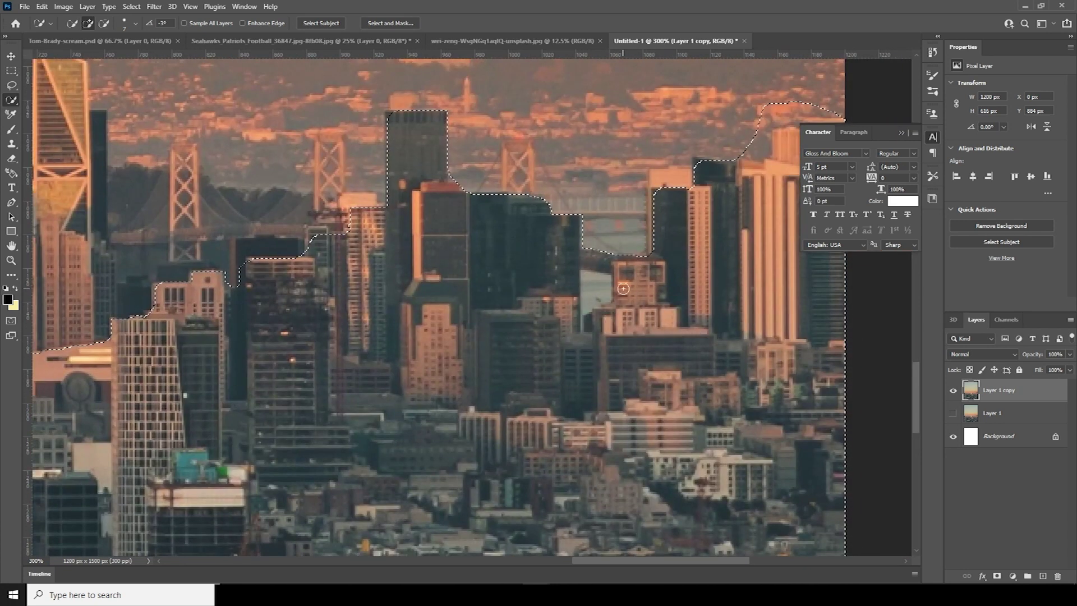
pyautogui.press('alt')
pyautogui.scroll(-5, 599, 254)
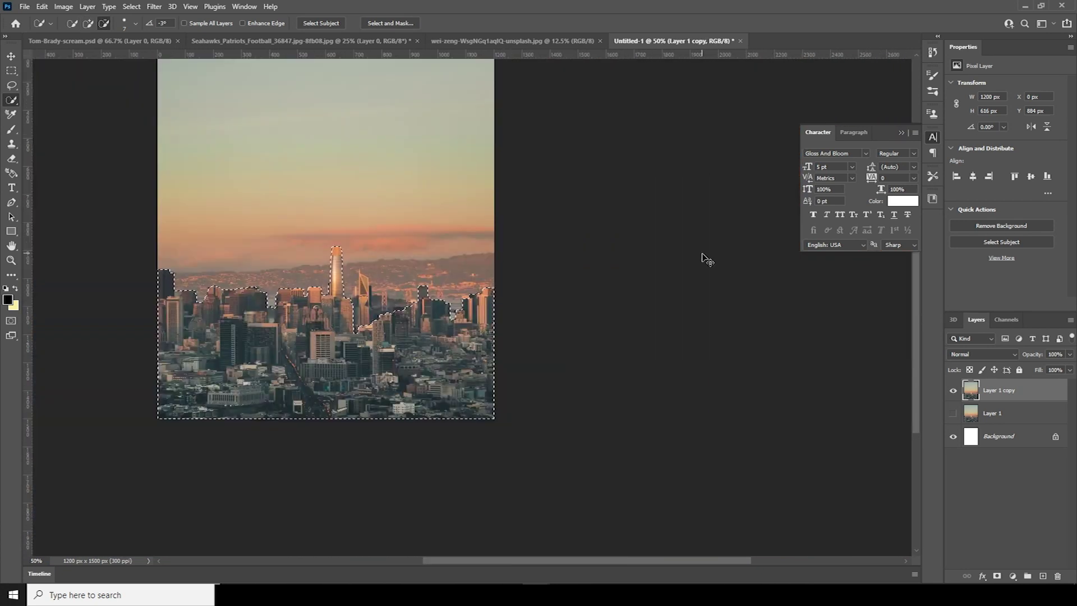
pyautogui.click(996, 576)
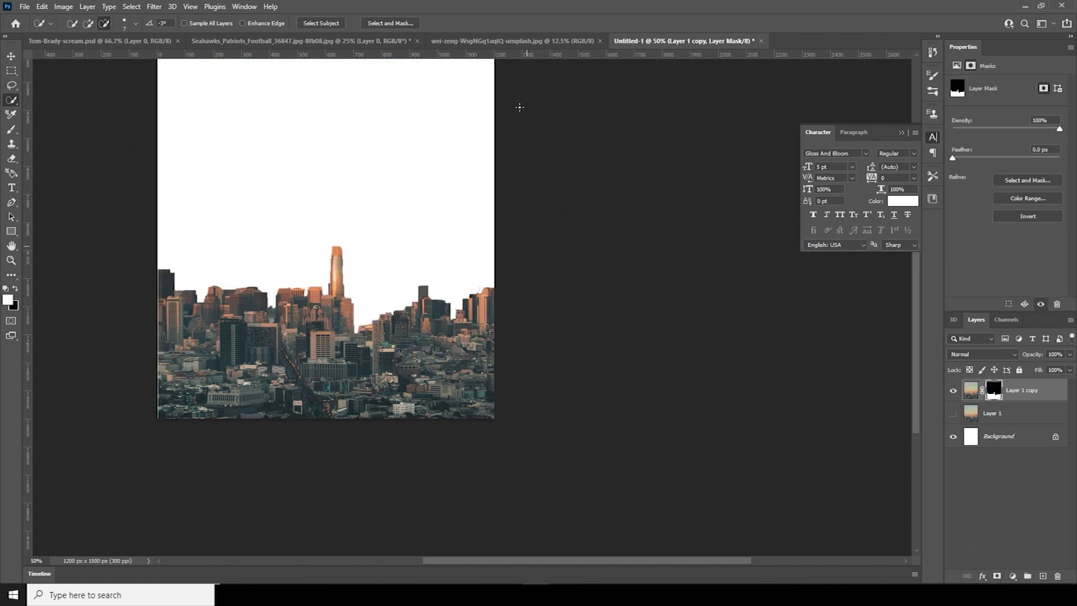
# - Copy the Buccaneers player from Tom-Brady-scream.psd into the composition, beneath the masked city layer, and raise him behind the skyline
pyautogui.press('v')
pyautogui.click(100, 41)
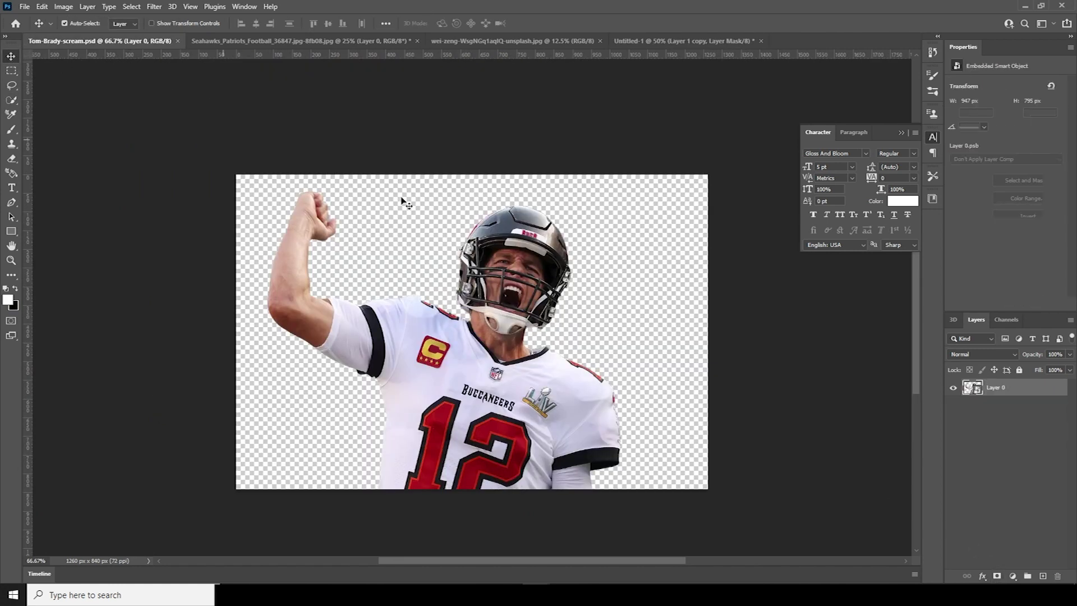
pyautogui.moveTo(404, 201); pyautogui.dragTo(305, 297)
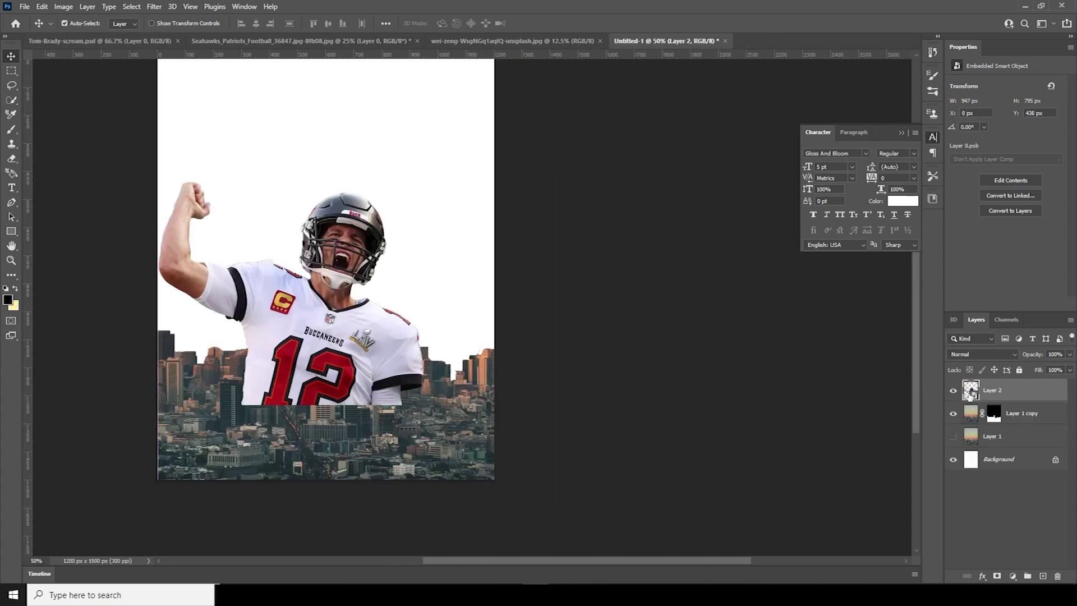
pyautogui.moveTo(968, 395); pyautogui.dragTo(967, 420)
pyautogui.moveTo(380, 338); pyautogui.dragTo(382, 310)
# - Scale the player layer to 21.77% and lower him so his torso rises from behind the buildings
pyautogui.hotkey('ctrl', 't')
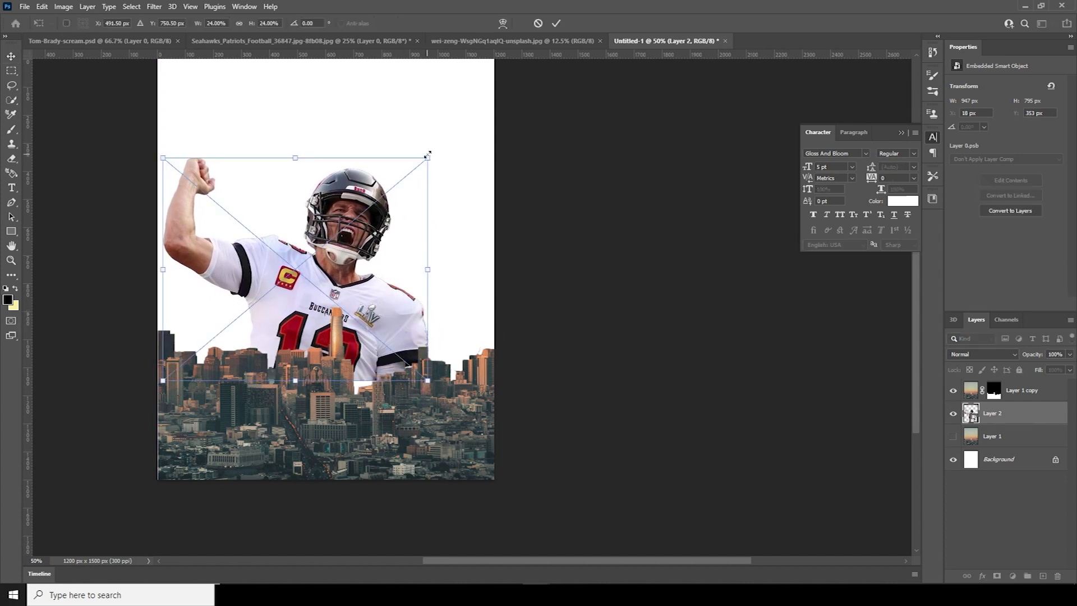
pyautogui.moveTo(428, 152); pyautogui.dragTo(415, 168)
pyautogui.moveTo(344, 284); pyautogui.dragTo(355, 303)
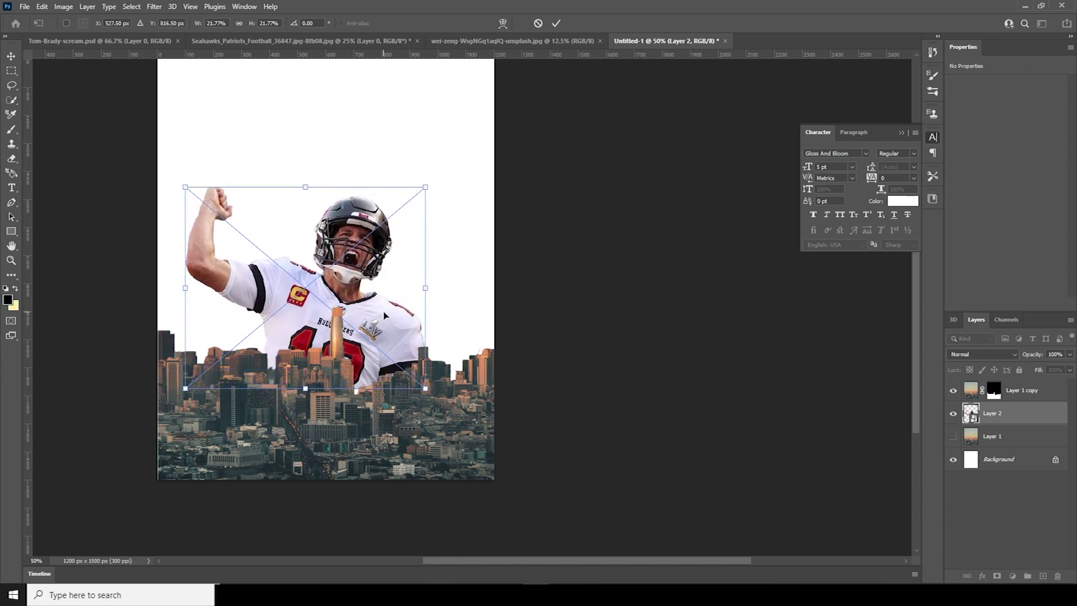
pyautogui.press('Return')
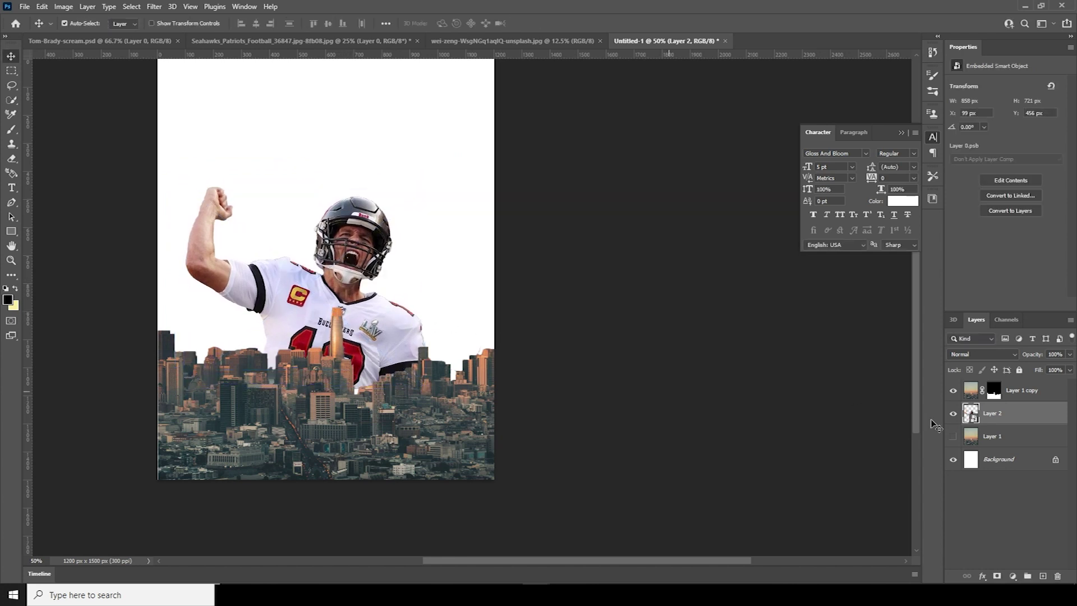
# - Show the original city layer behind the player and shift the player slightly left to X 81 px
pyautogui.click(954, 437)
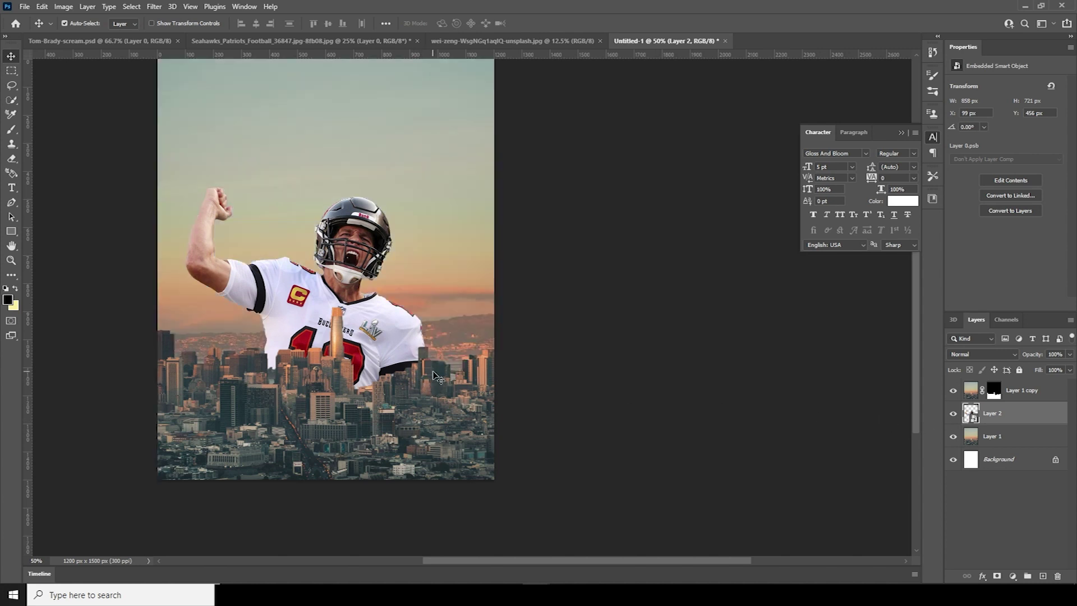
pyautogui.moveTo(370, 335); pyautogui.dragTo(365, 334)
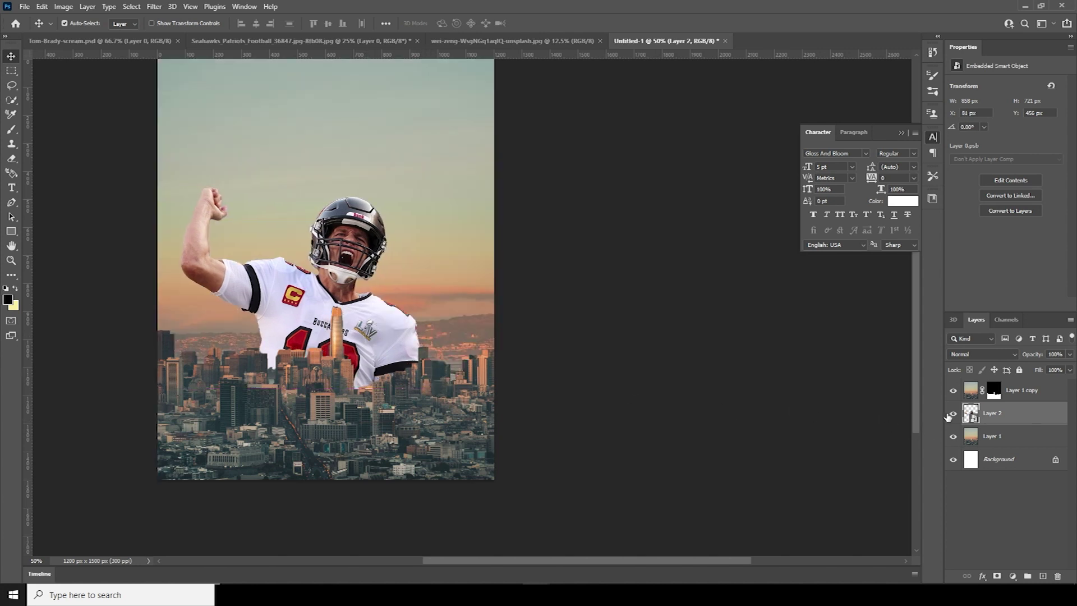
# - Add a new layer above the Buccaneers player and set up a Soft Round brush at 300 px
pyautogui.click(1042, 576)
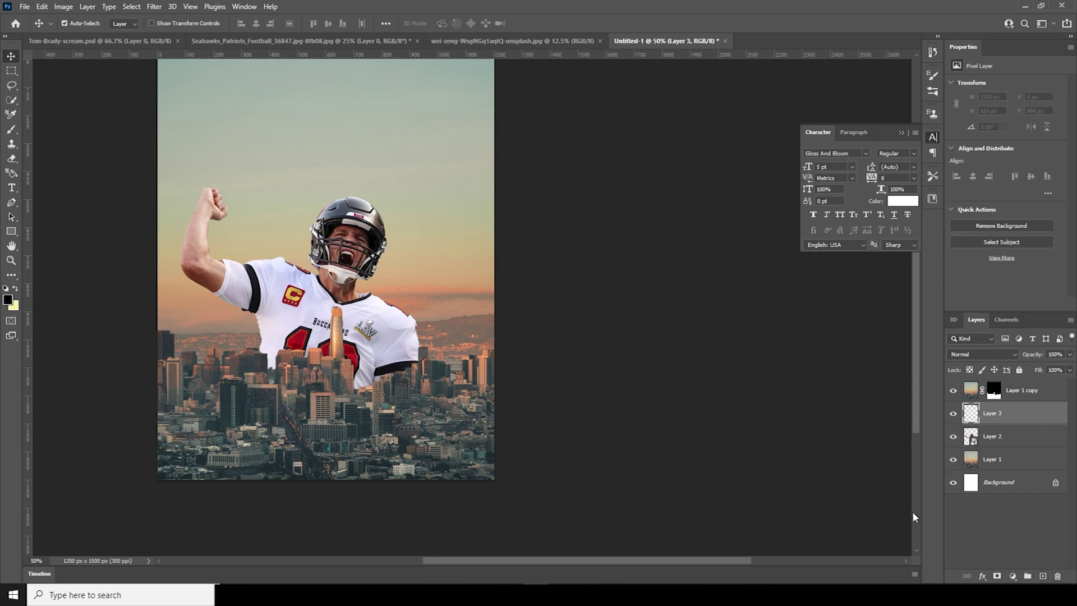
pyautogui.press('b')
pyautogui.click(79, 24)
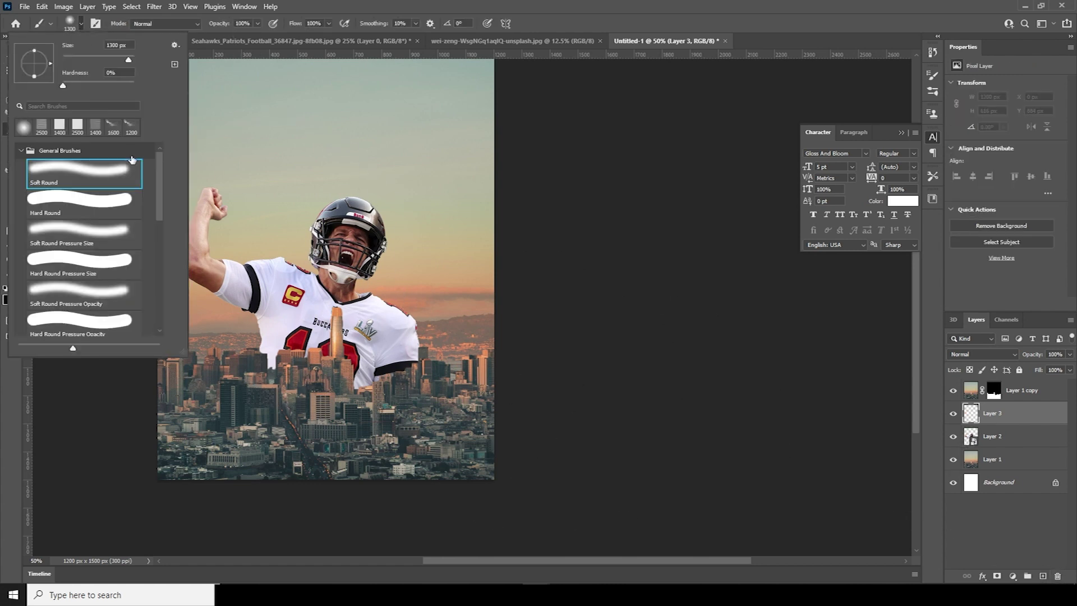
pyautogui.click(981, 416)
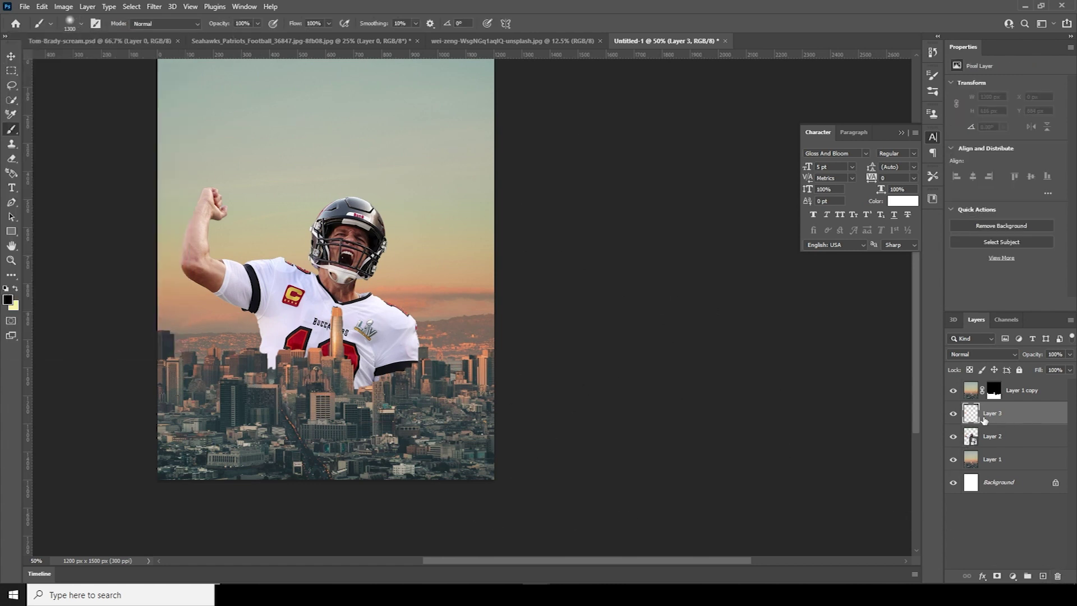
pyautogui.press('[')
pyautogui.press('[')
pyautogui.press('[')
pyautogui.press('[')
pyautogui.press('[')
pyautogui.press('[')
pyautogui.press('[')
pyautogui.press('[')
pyautogui.press('[')
pyautogui.press('[')
# - Set the foreground colour to dark grey #1a1a1a
pyautogui.click(9, 300)
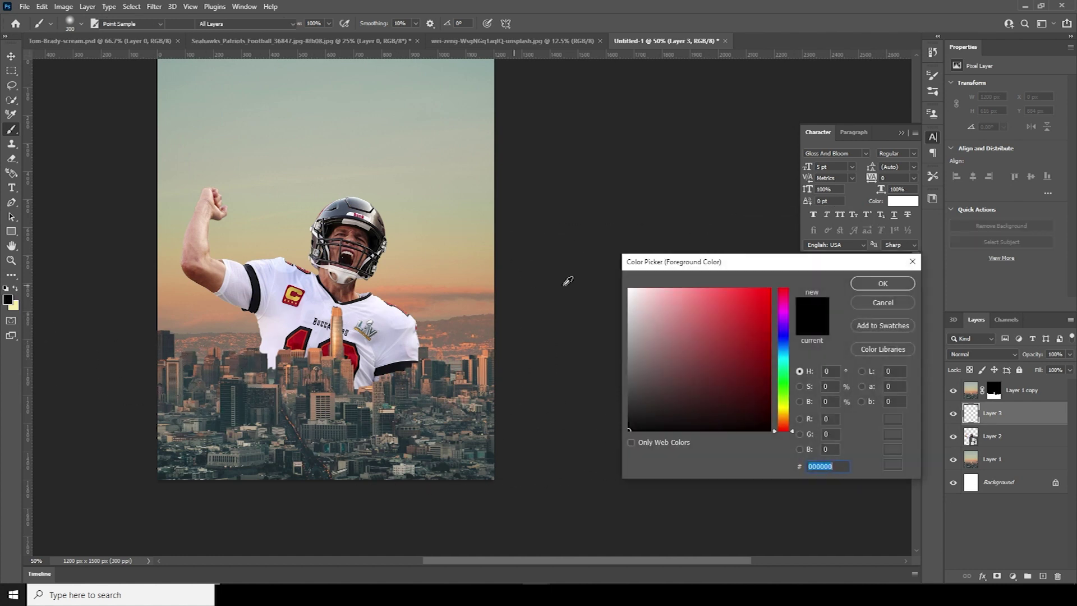
pyautogui.moveTo(634, 411); pyautogui.dragTo(628, 416)
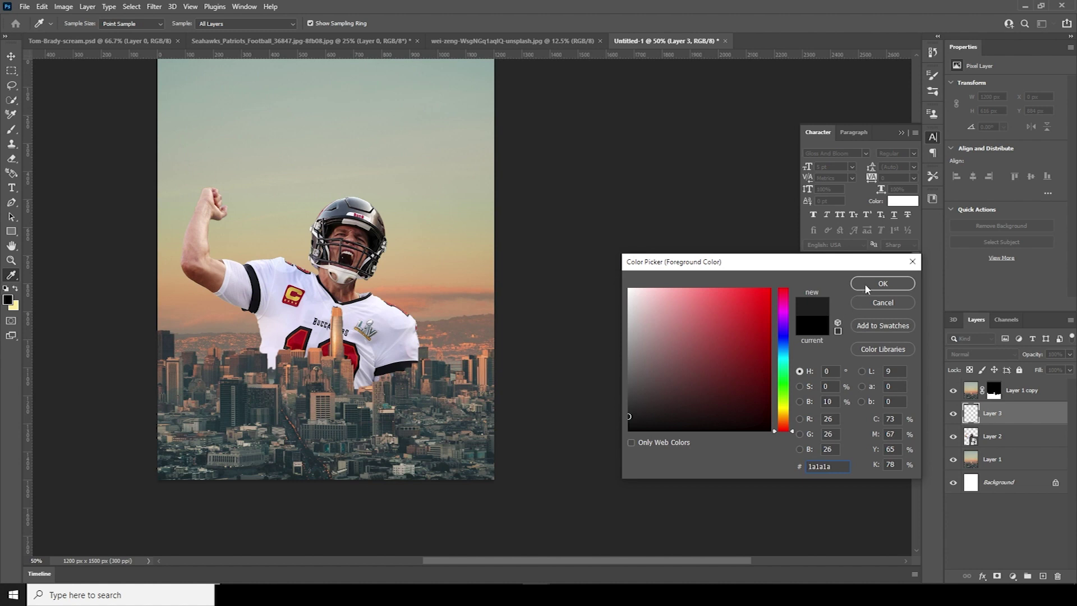
pyautogui.click(883, 284)
# - Paint soft dark shadows on the player's lower torso behind the buildings and reduce the shadow layer's opacity to 46%
pyautogui.moveTo(368, 404)
pyautogui.mouseDown()
pyautogui.moveTo(409, 404)
pyautogui.moveTo(404, 415)
pyautogui.moveTo(305, 389)
pyautogui.moveTo(317, 393)
pyautogui.mouseUp()
pyautogui.press('[')
pyautogui.press('[')
pyautogui.press('[')
pyautogui.press('[')
pyautogui.press('[')
pyautogui.press('[')
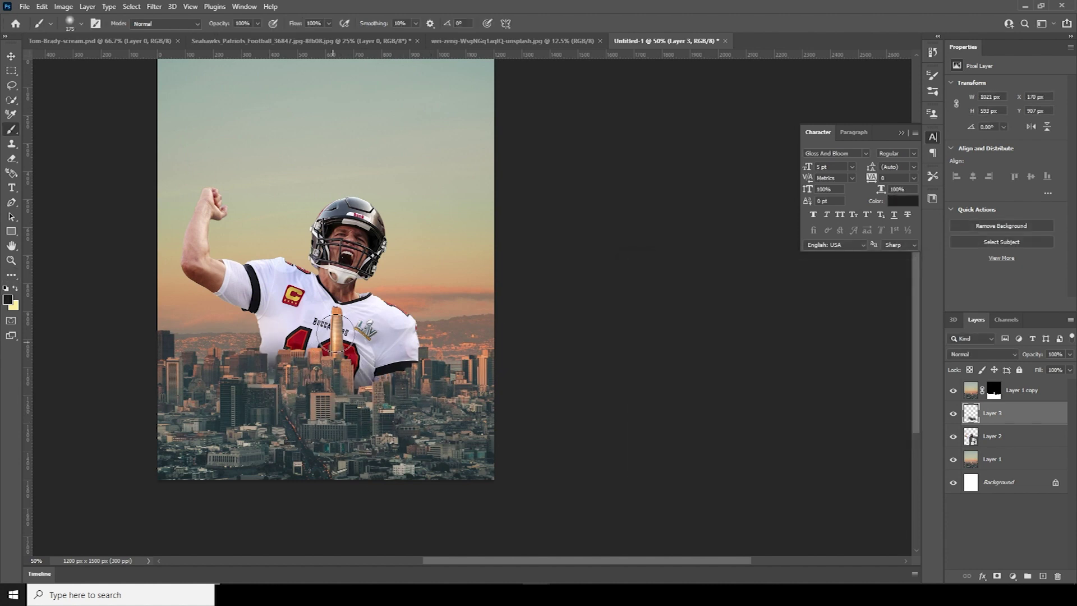
pyautogui.moveTo(337, 321); pyautogui.dragTo(332, 419)
pyautogui.press(']')
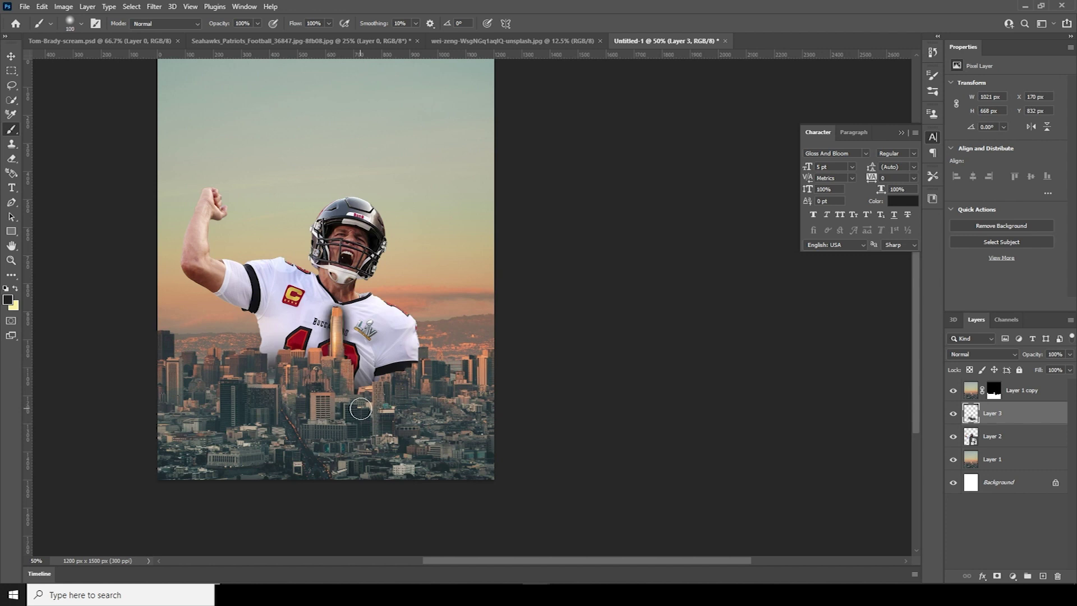
pyautogui.click(1069, 370)
pyautogui.click(1042, 367)
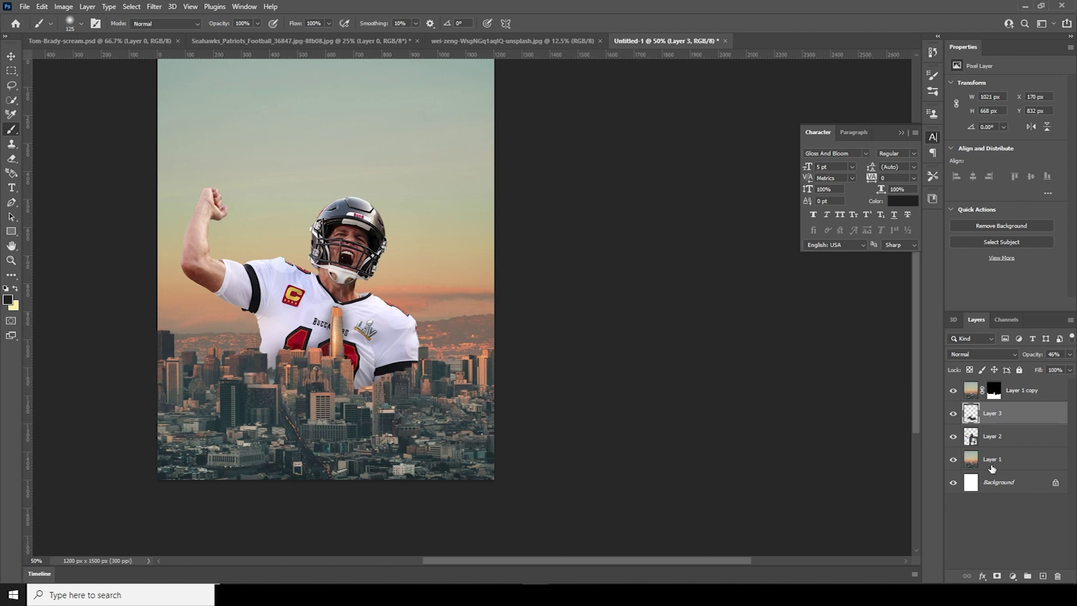
# - Copy the masked Patriots player from the Seahawks_Patriots_Football document into the composition, directly above the original city layer
pyautogui.click(986, 472)
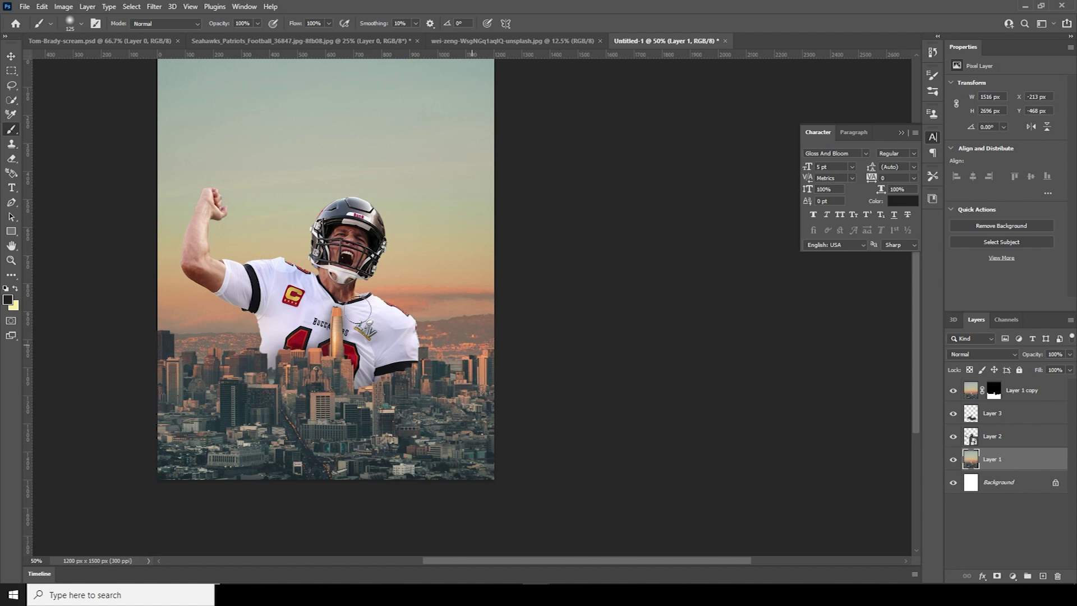
pyautogui.click(11, 57)
pyautogui.click(286, 41)
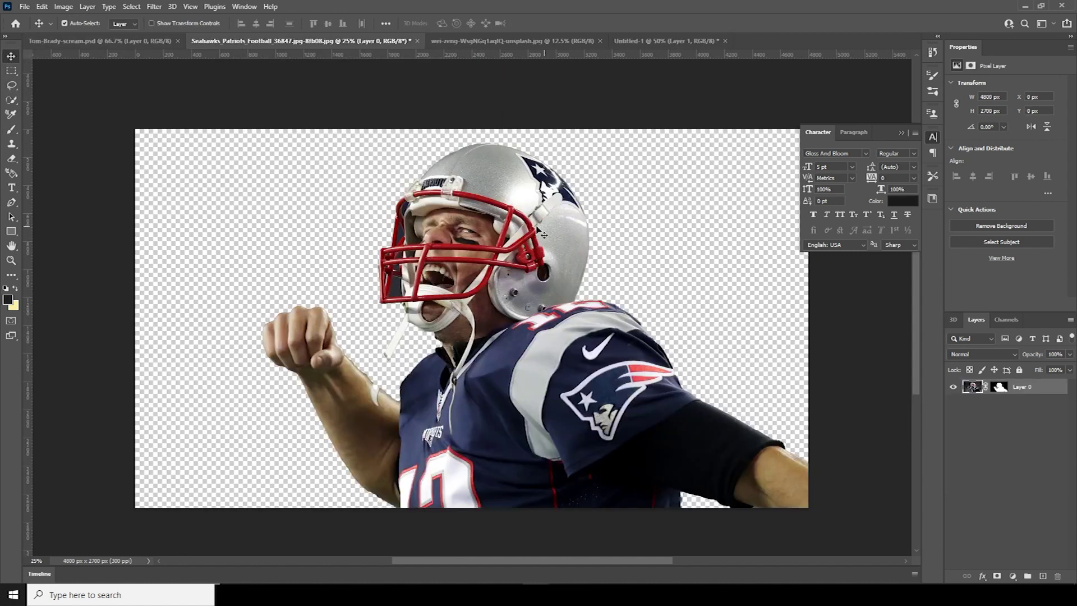
pyautogui.moveTo(507, 229); pyautogui.dragTo(527, 320)
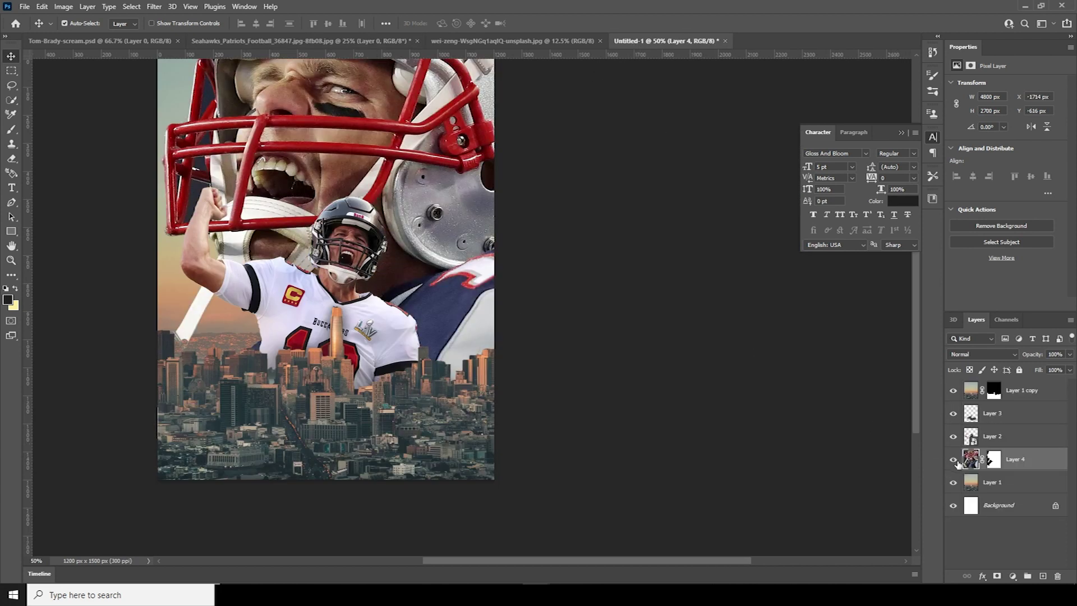
# - Scale the Patriots player layer down to 2655 x 1494 px and place it behind the Buccaneers player at X -818, Y -149 px
pyautogui.hotkey('ctrl', 't')
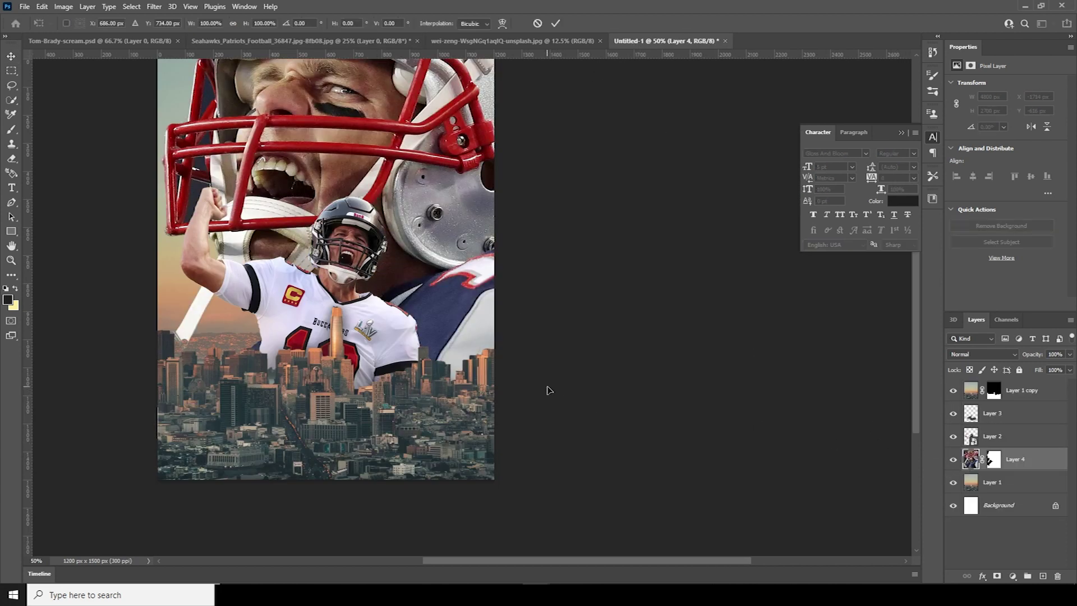
pyautogui.hotkey('ctrl', '-')
pyautogui.hotkey('ctrl', '-')
pyautogui.moveTo(742, 480); pyautogui.dragTo(589, 388)
pyautogui.moveTo(454, 289); pyautogui.dragTo(430, 274)
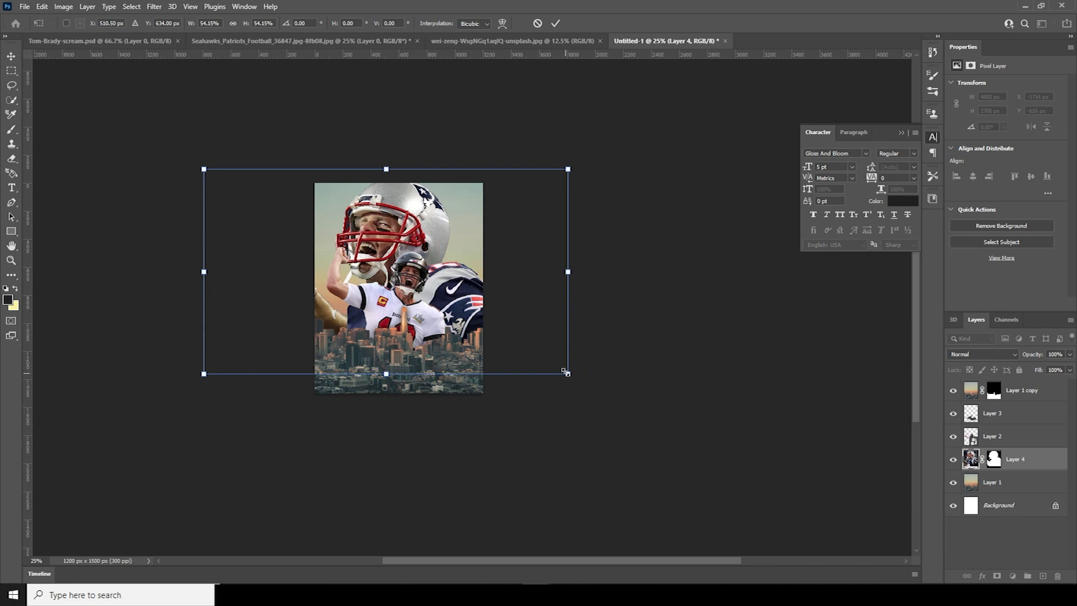
pyautogui.moveTo(565, 372); pyautogui.dragTo(563, 370)
pyautogui.moveTo(462, 314); pyautogui.dragTo(468, 307)
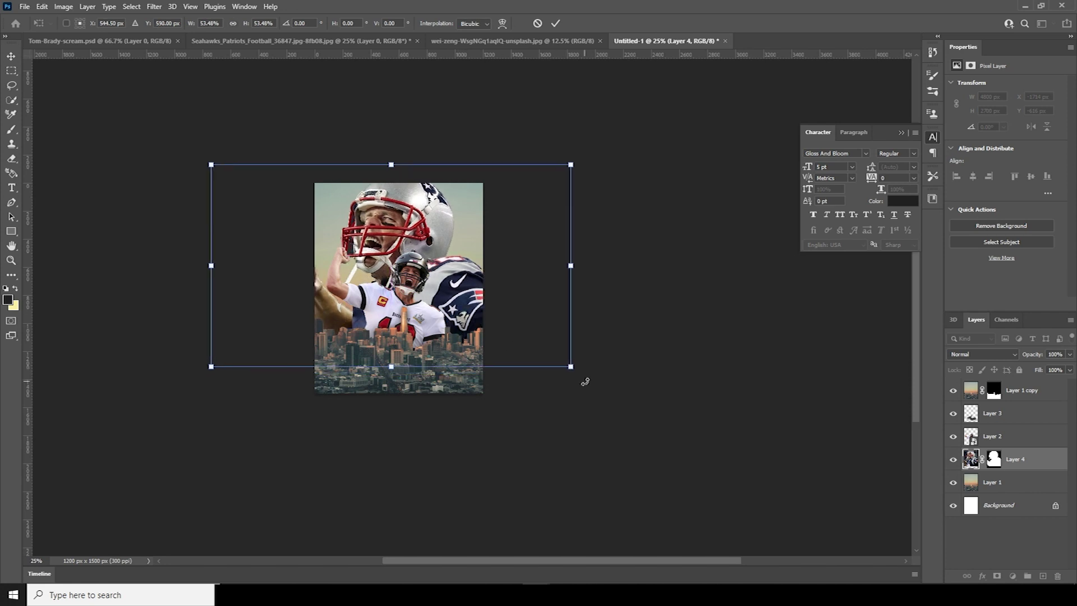
pyautogui.moveTo(570, 366); pyautogui.dragTo(572, 370)
pyautogui.moveTo(482, 332); pyautogui.dragTo(477, 332)
pyautogui.press('Return')
# - Set the Patriots player layer's blend mode to Multiply
pyautogui.hotkey('ctrl', '+')
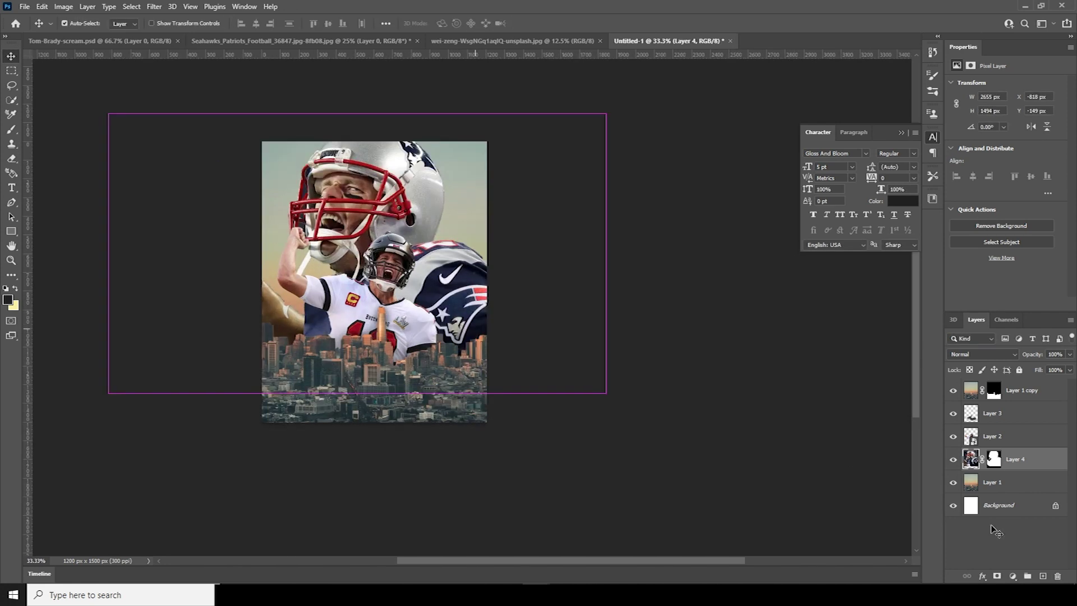
pyautogui.click(965, 357)
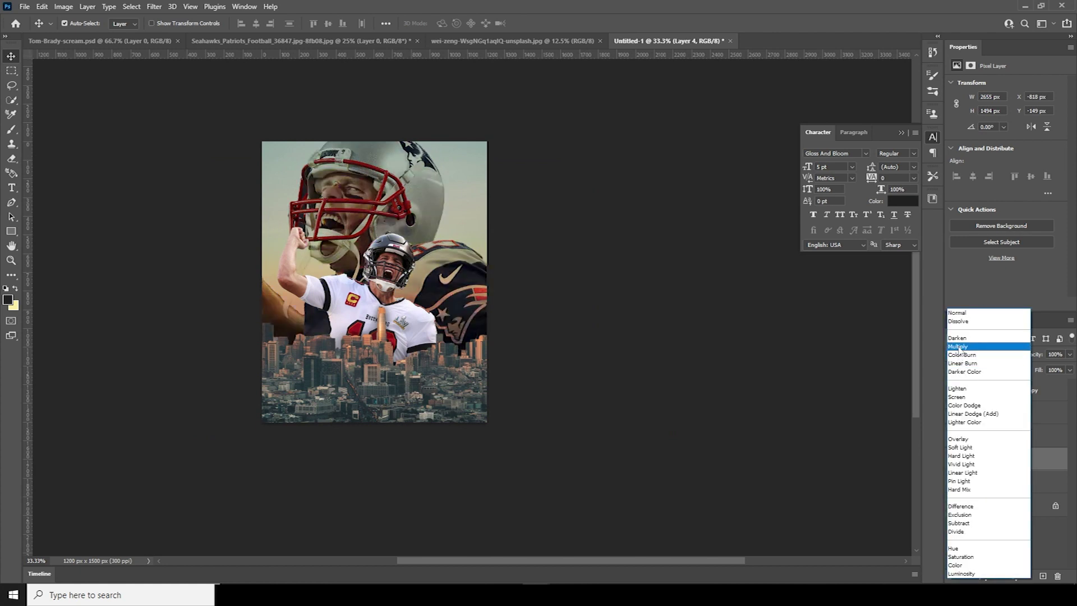
pyautogui.click(959, 348)
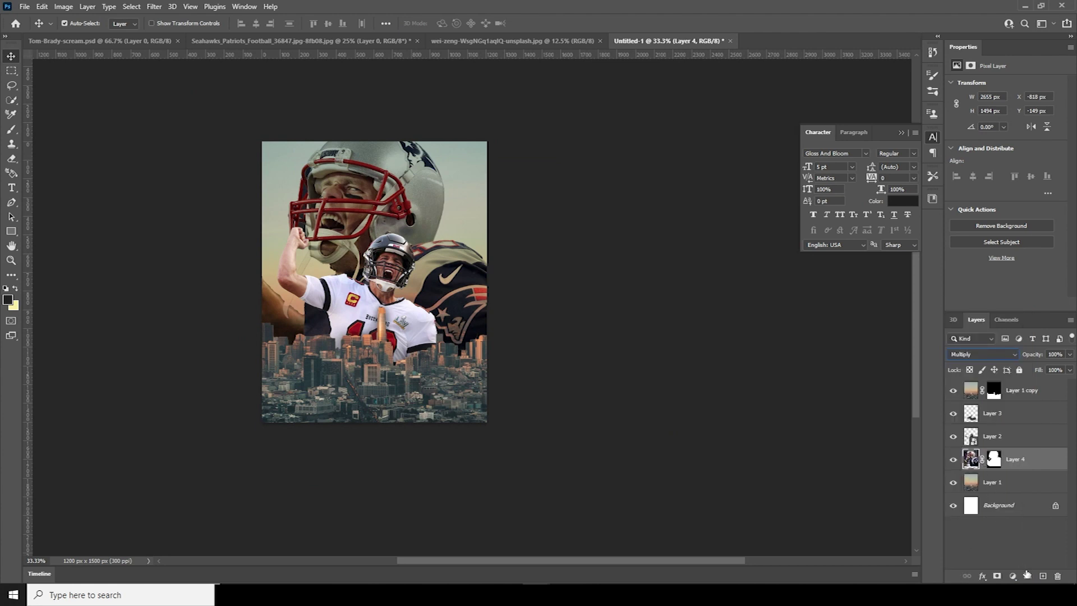
pyautogui.click(1012, 577)
pyautogui.click(1013, 471)
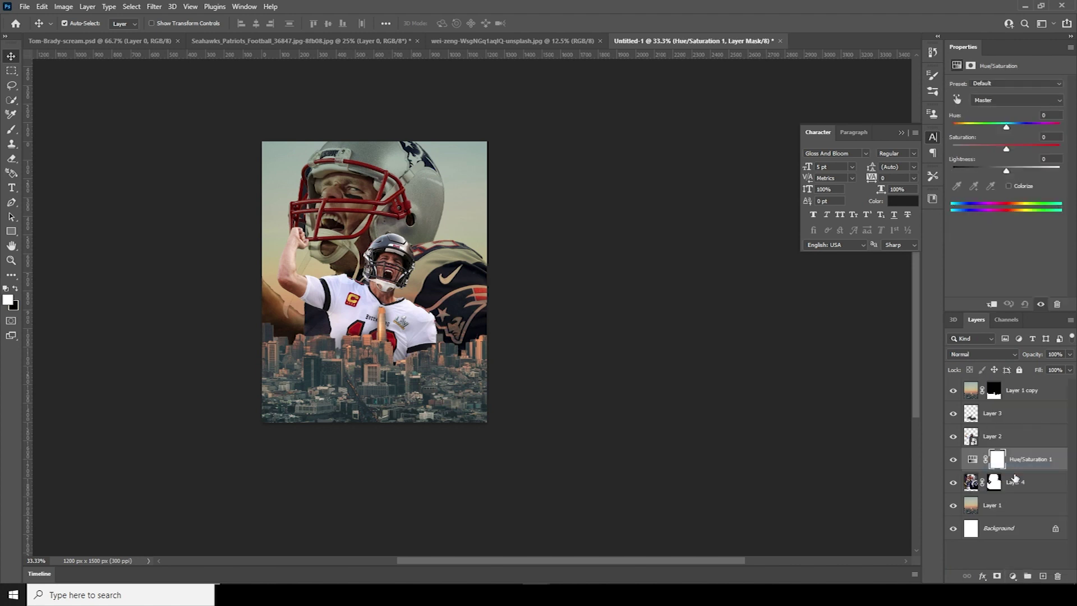
pyautogui.hotkey('ctrl', 'z')
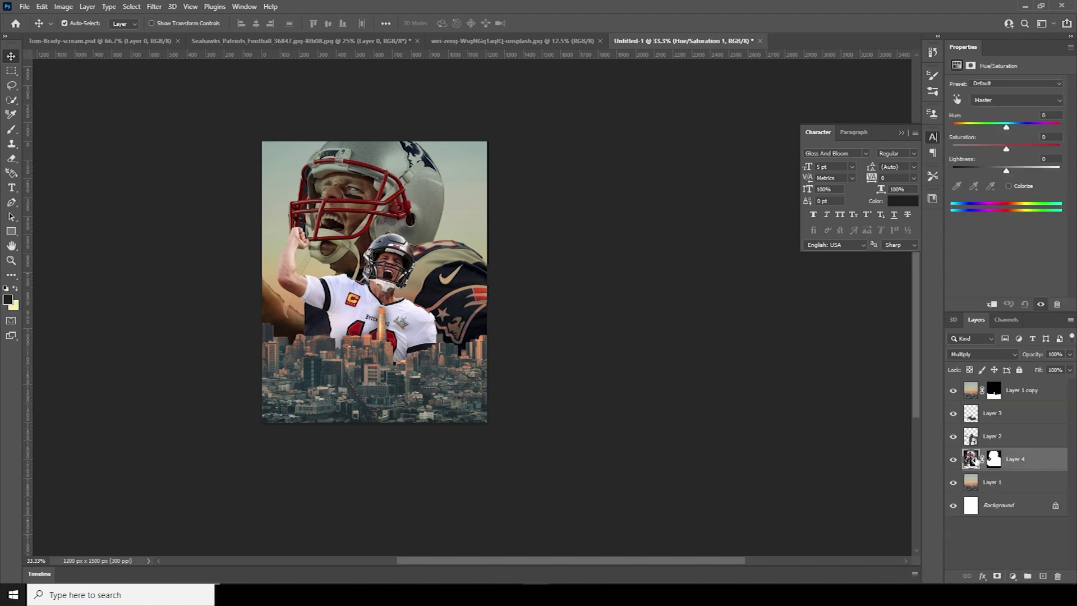
# - Open the Camera Raw Filter on the Patriots player layer and set Noise Reduction to 86 and Color Noise Reduction to 57
pyautogui.click(153, 8)
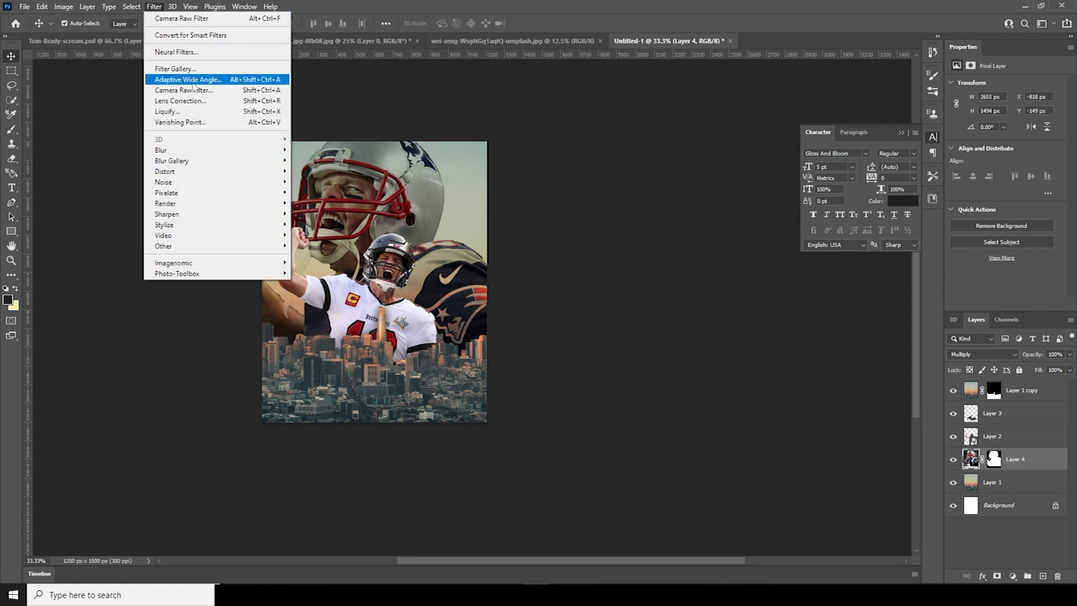
pyautogui.click(192, 93)
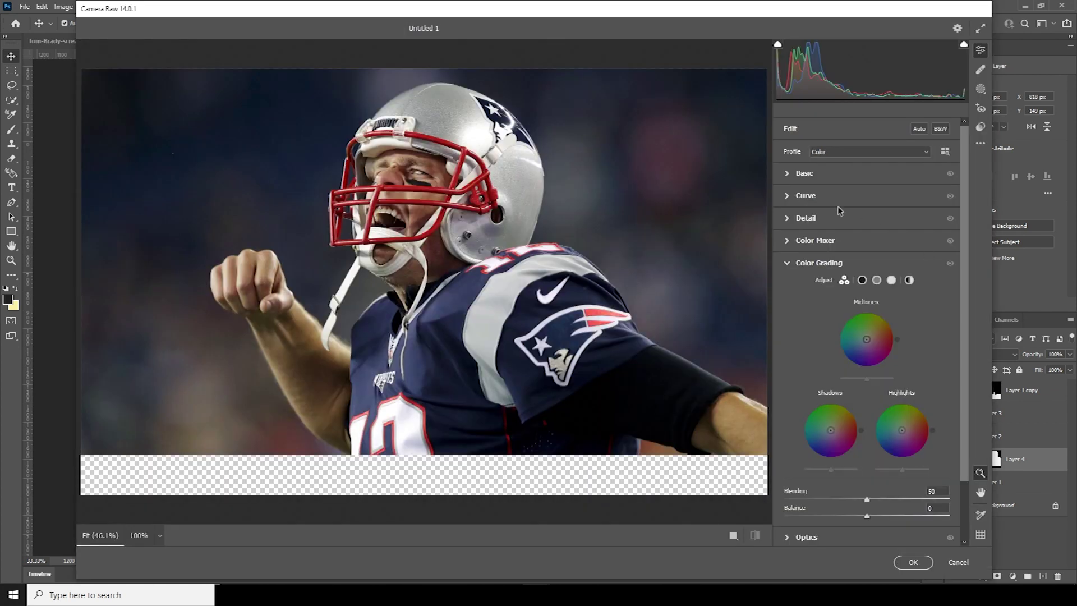
pyautogui.click(793, 218)
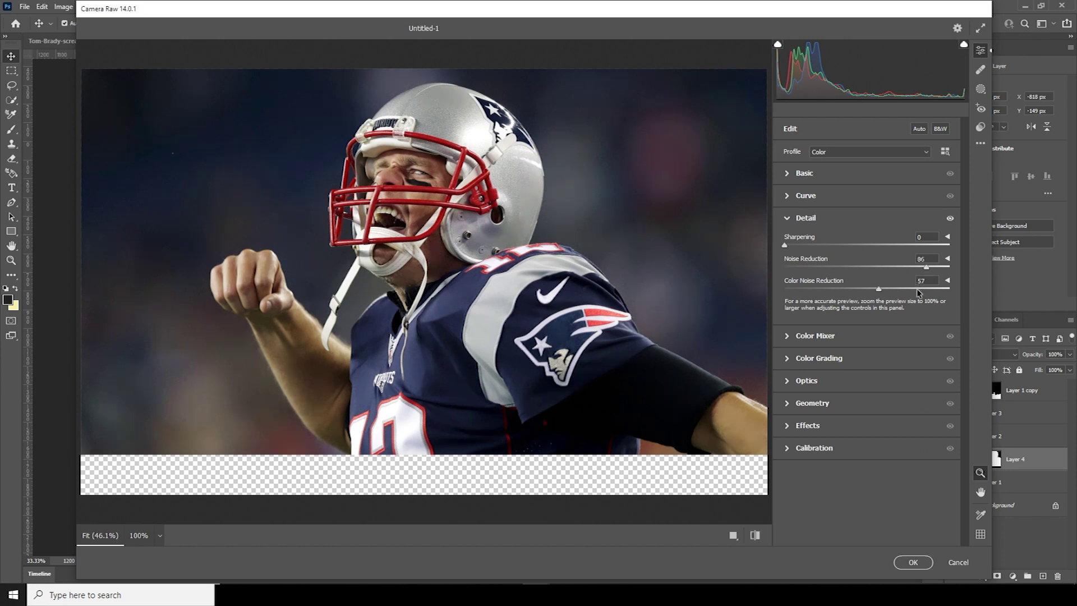
# - Set the Patriots player's Shadows to +53, Clarity to +84, Texture to +56, Dehaze to +22 and Highlights to -93
pyautogui.click(787, 175)
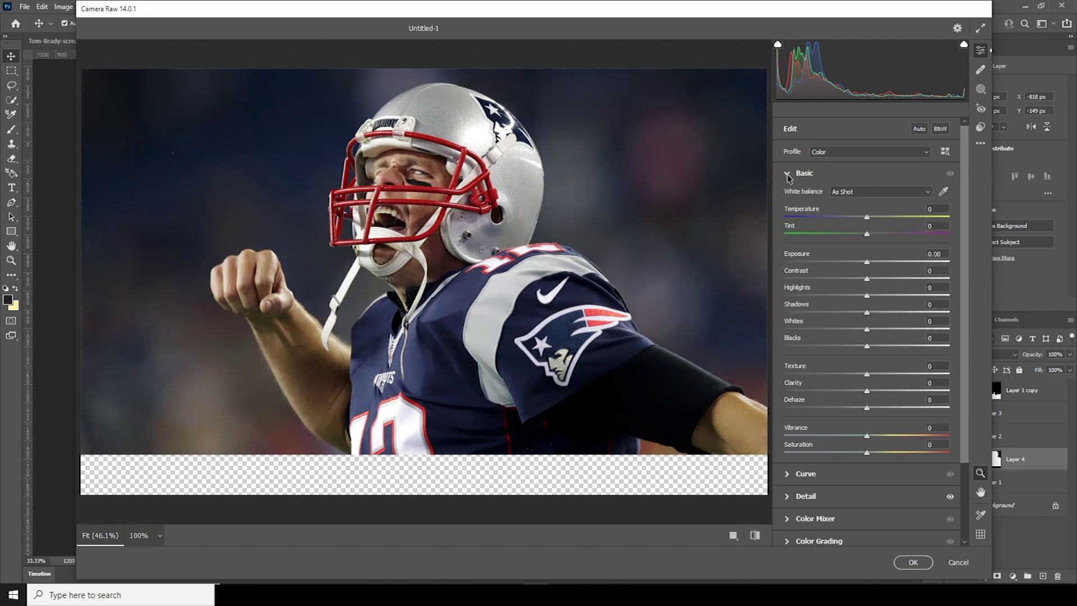
pyautogui.click(910, 312)
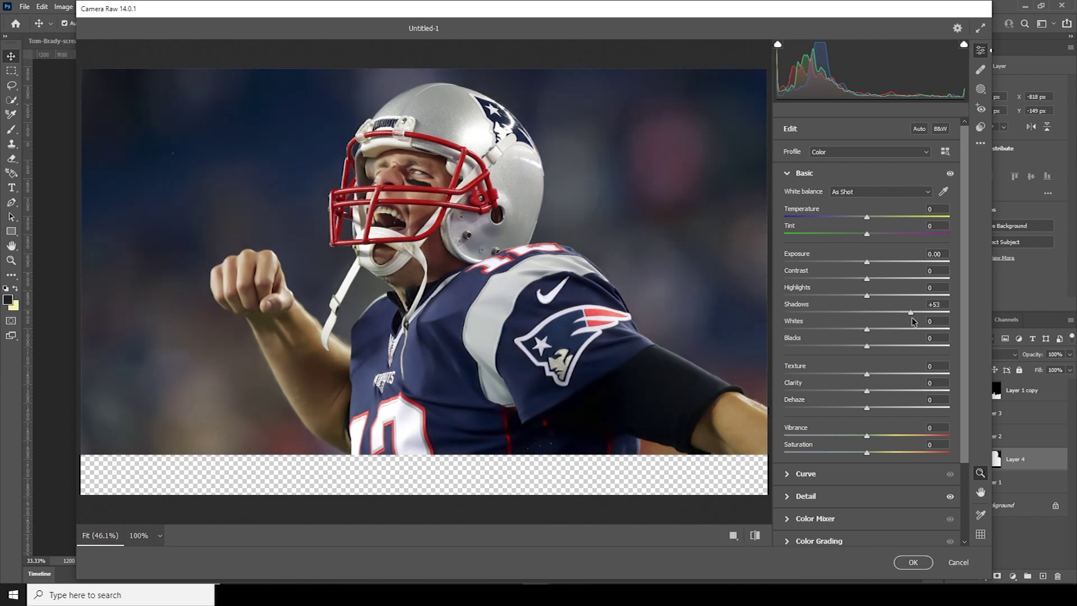
pyautogui.click(936, 390)
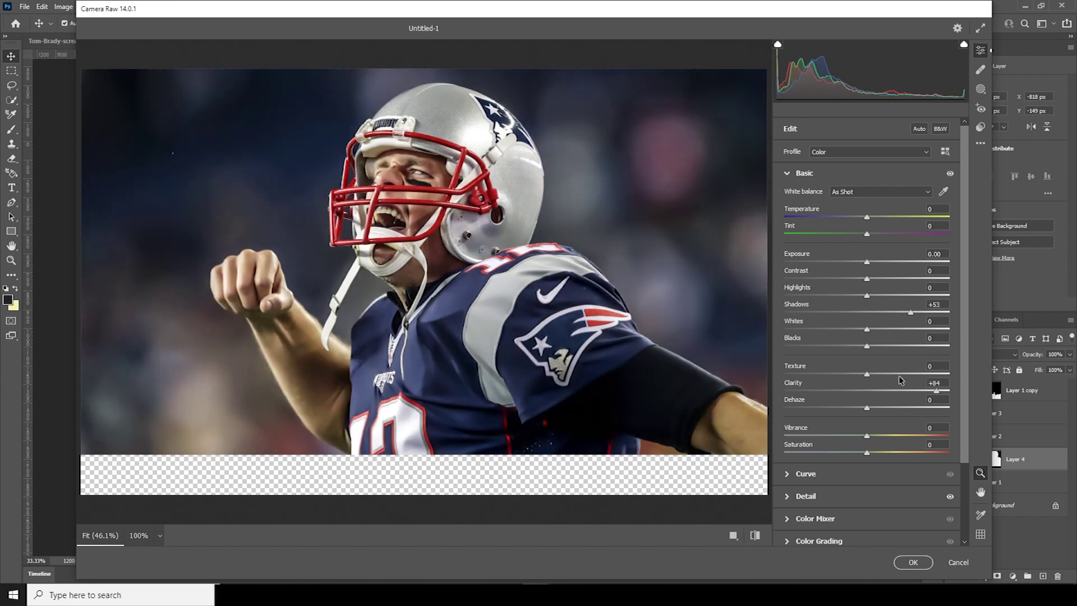
pyautogui.click(913, 374)
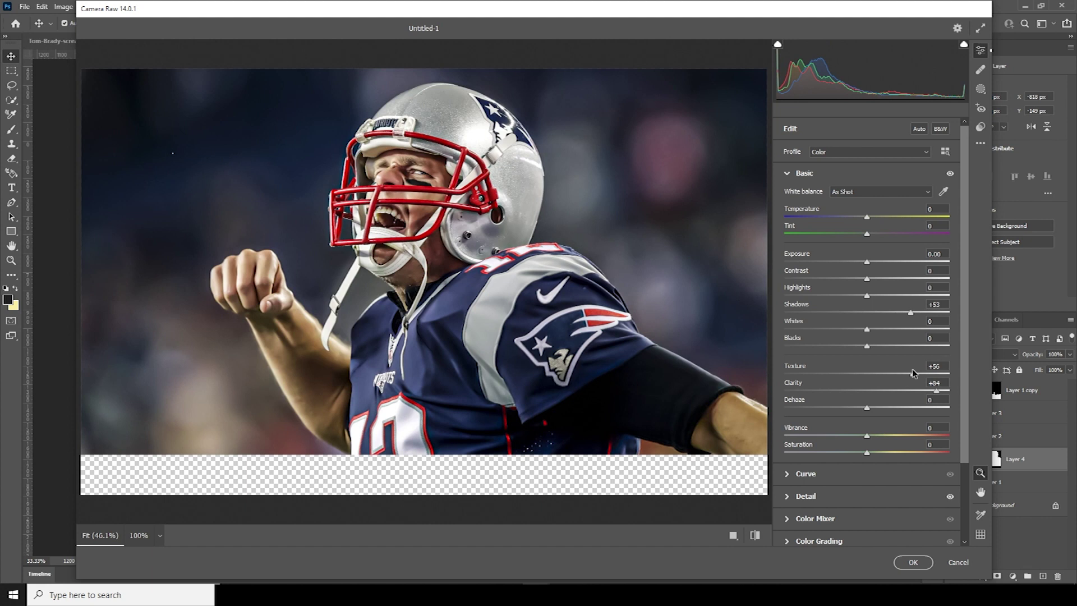
pyautogui.moveTo(867, 410); pyautogui.dragTo(885, 408)
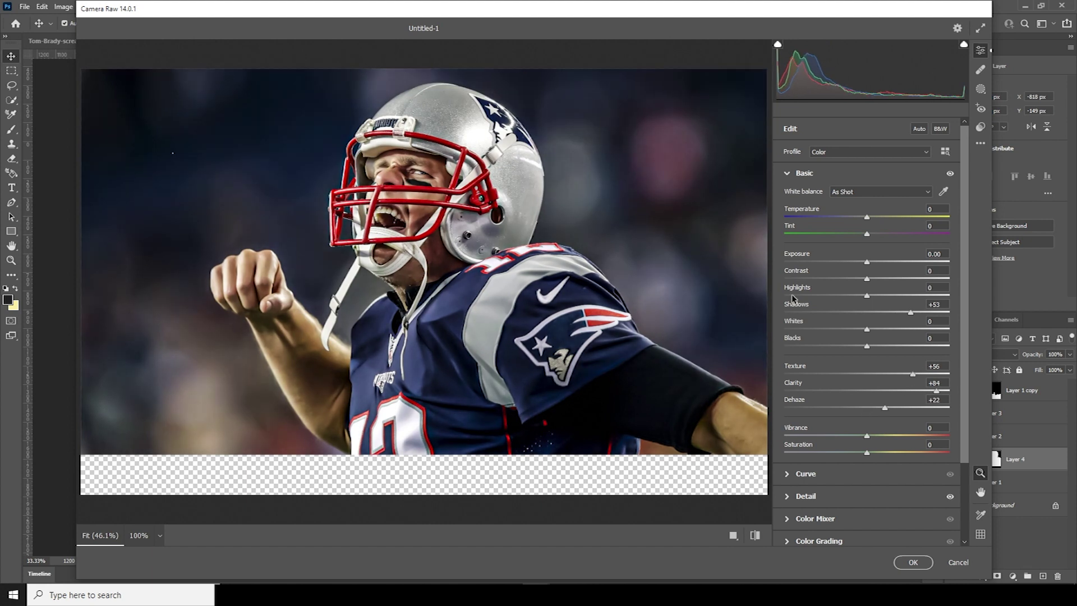
pyautogui.moveTo(794, 298)
pyautogui.mouseDown()
pyautogui.moveTo(784, 298)
pyautogui.moveTo(794, 297)
pyautogui.mouseUp()
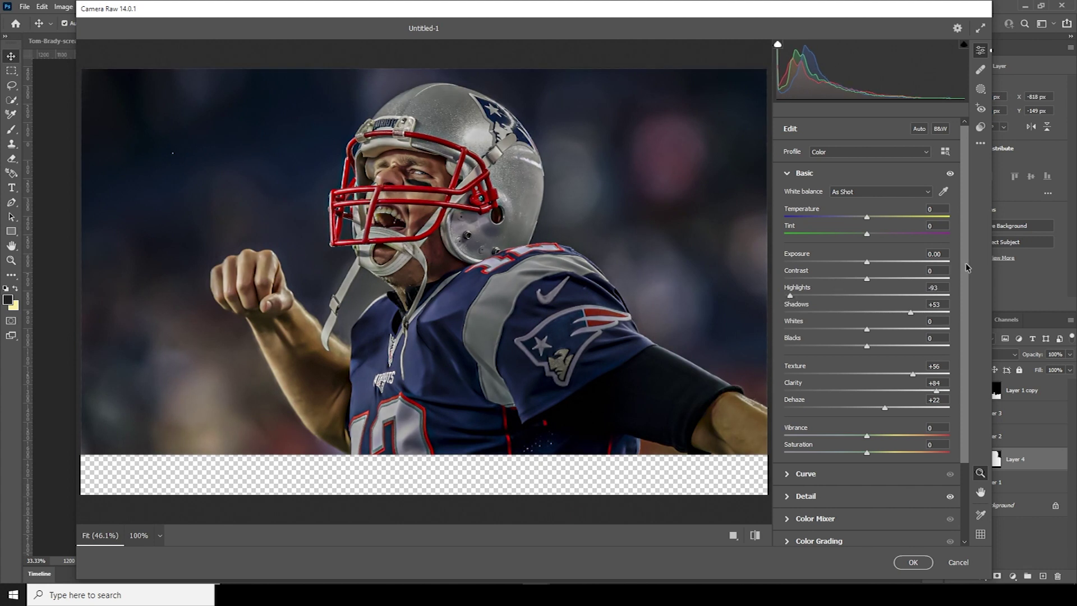
# - Set the saturation of every colour except Reds to -100, raise Reds to +31, and apply the Camera Raw filter
pyautogui.moveTo(965, 262); pyautogui.dragTo(967, 445)
pyautogui.click(789, 402)
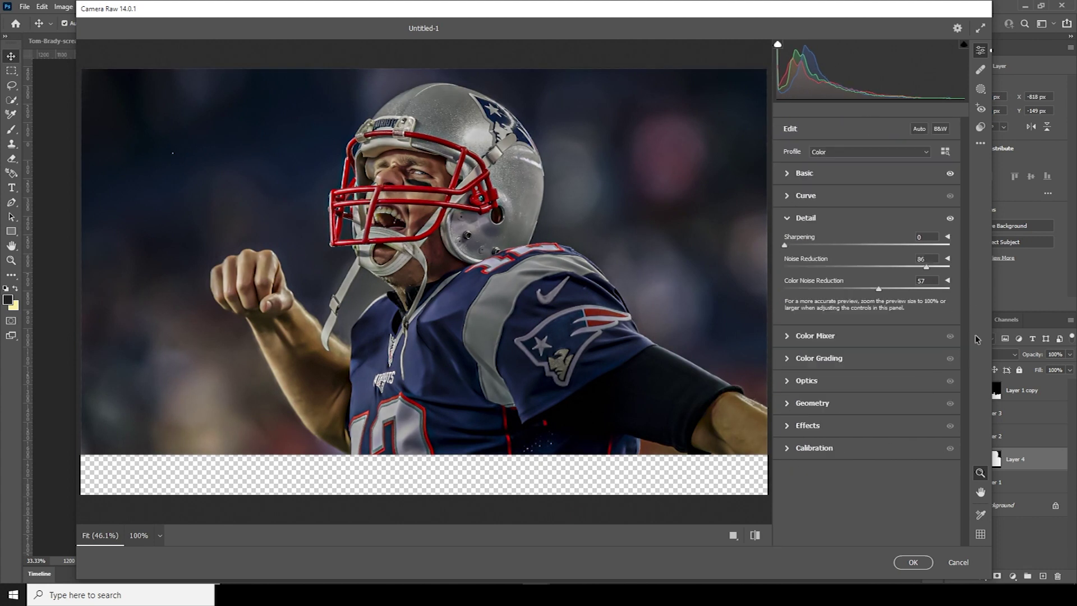
pyautogui.click(786, 336)
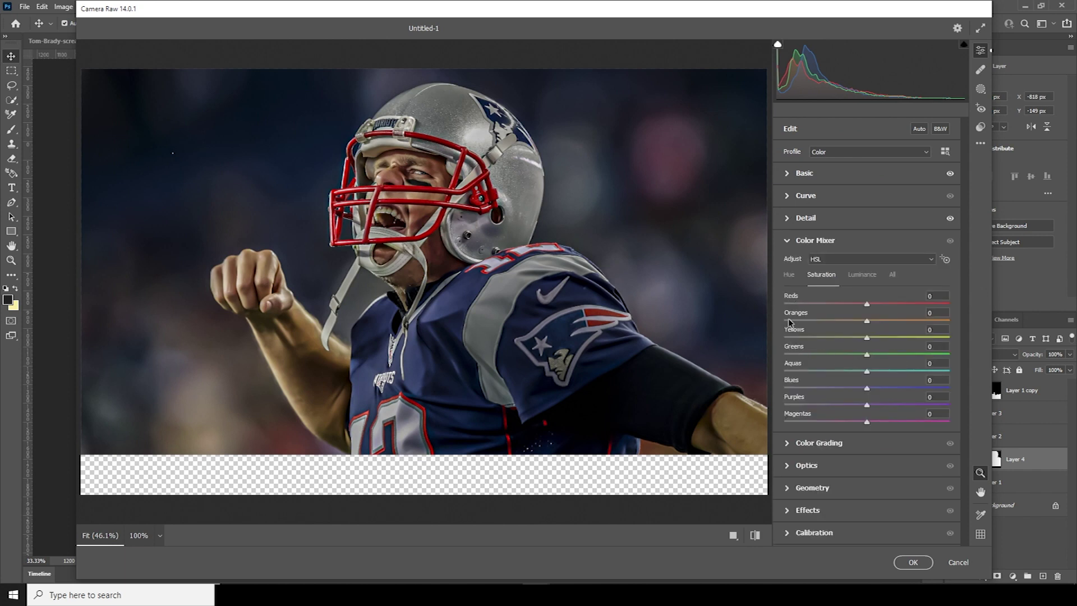
pyautogui.moveTo(789, 322); pyautogui.dragTo(772, 425)
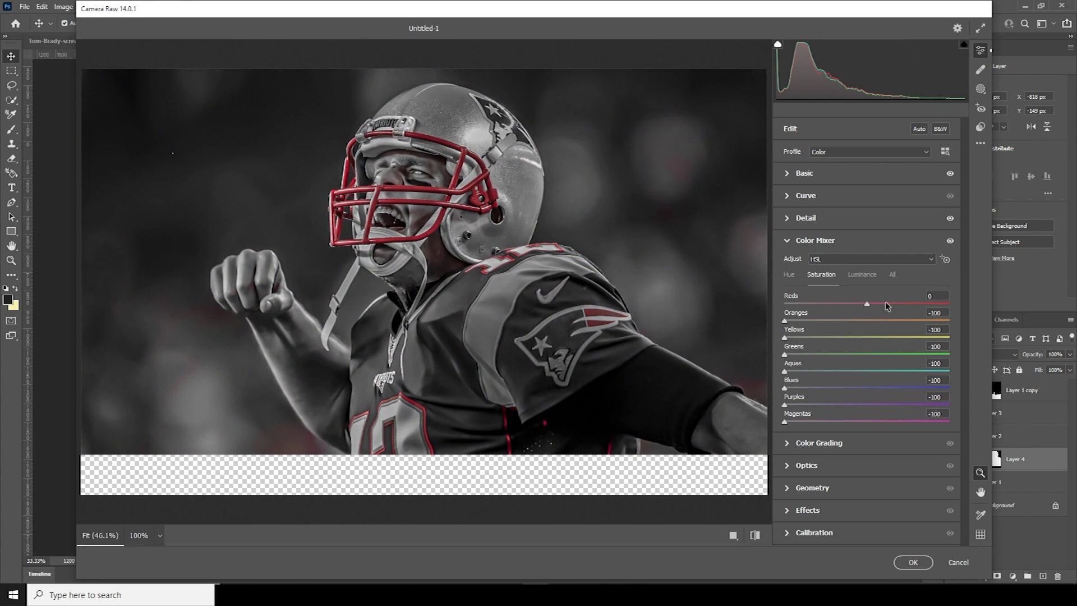
pyautogui.click(885, 303)
pyautogui.moveTo(885, 303); pyautogui.dragTo(891, 302)
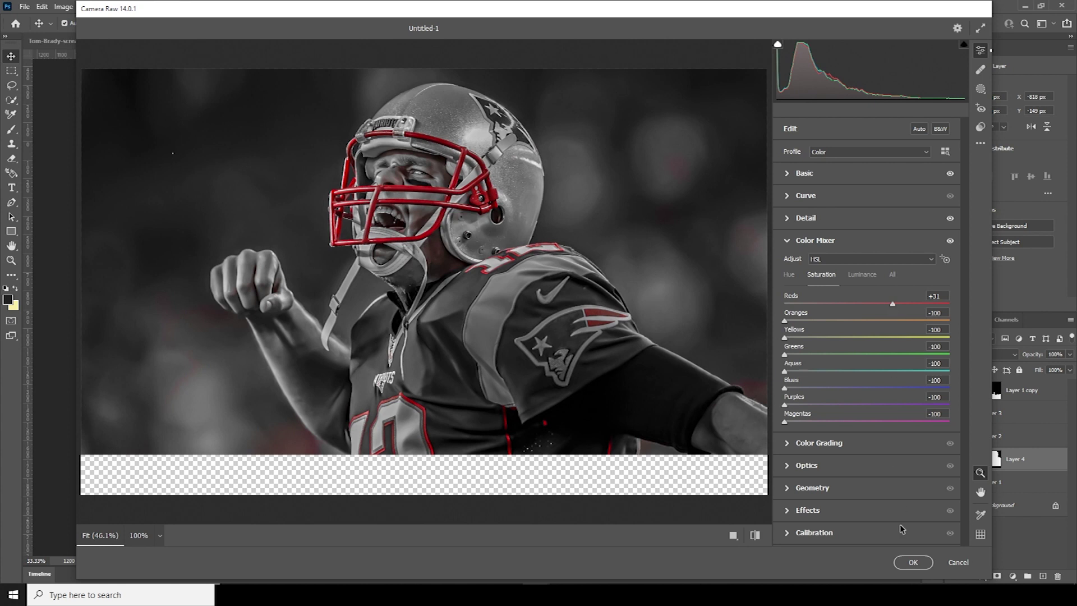
pyautogui.click(906, 562)
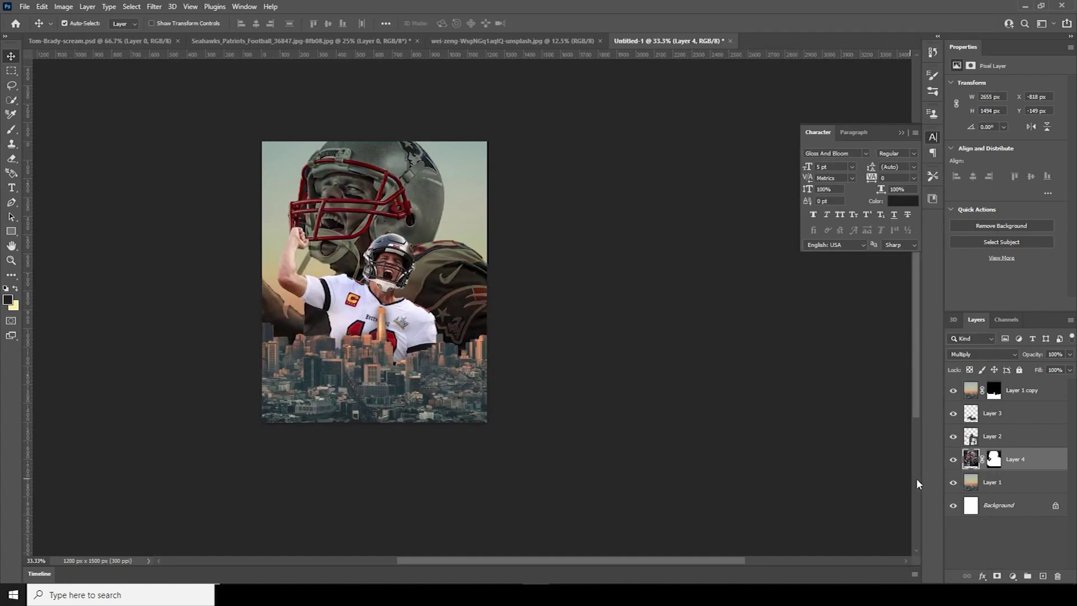
# - Hide the Patriots player layer so only the Buccaneers player stands against the sunset sky
pyautogui.click(952, 459)
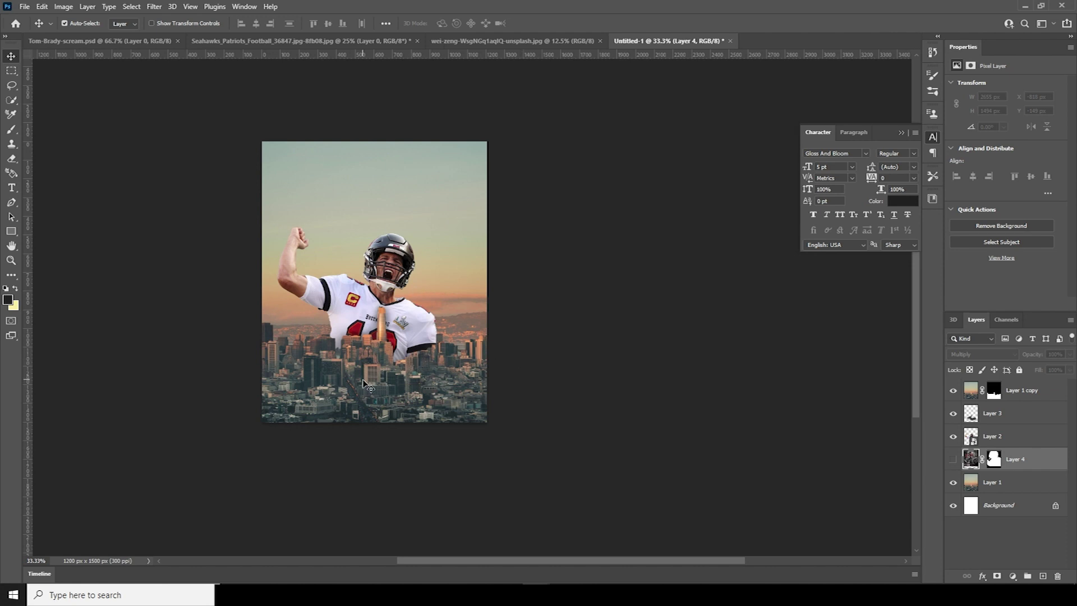
pyautogui.hotkey('ctrl', '+')
pyautogui.hotkey('ctrl', '+')
pyautogui.moveTo(325, 324); pyautogui.dragTo(386, 369)
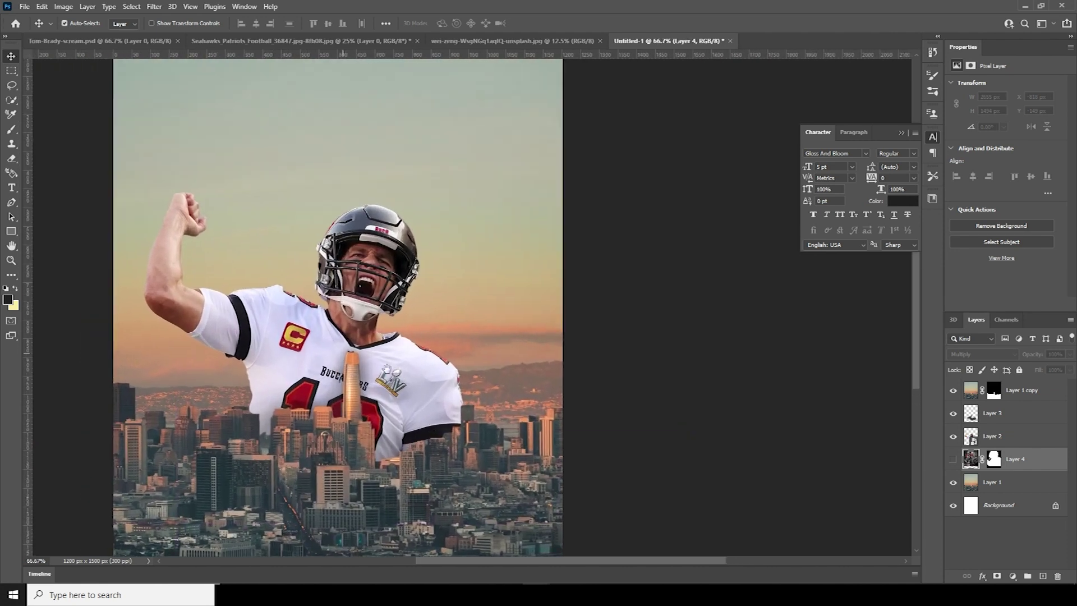
# - Add a new layer above the Buccaneers player and choose the Soft Round brush
pyautogui.moveTo(807, 407); pyautogui.dragTo(874, 431)
pyautogui.click(991, 437)
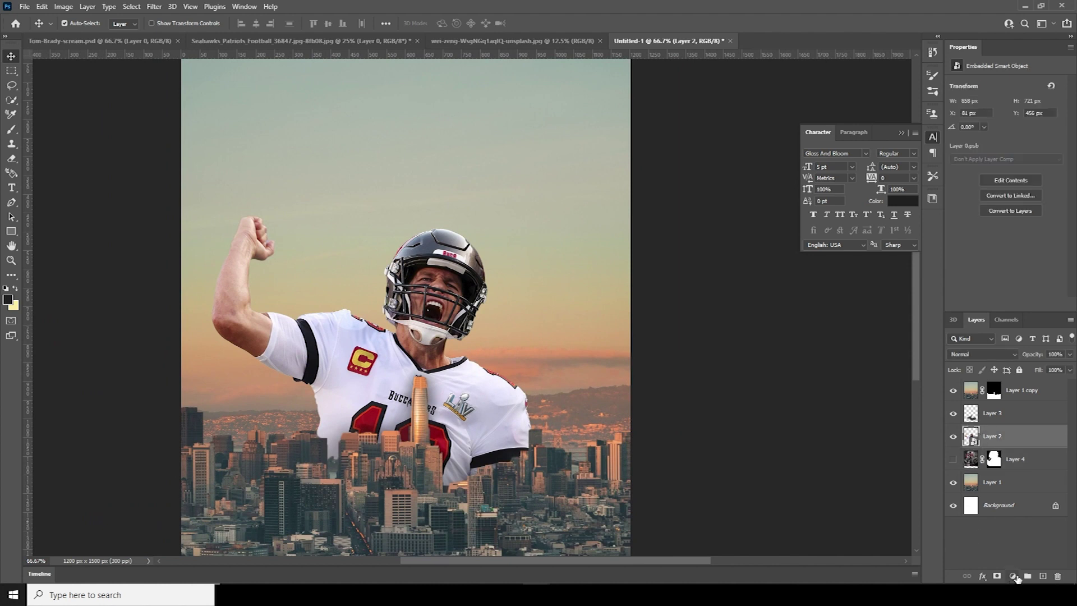
pyautogui.click(1042, 575)
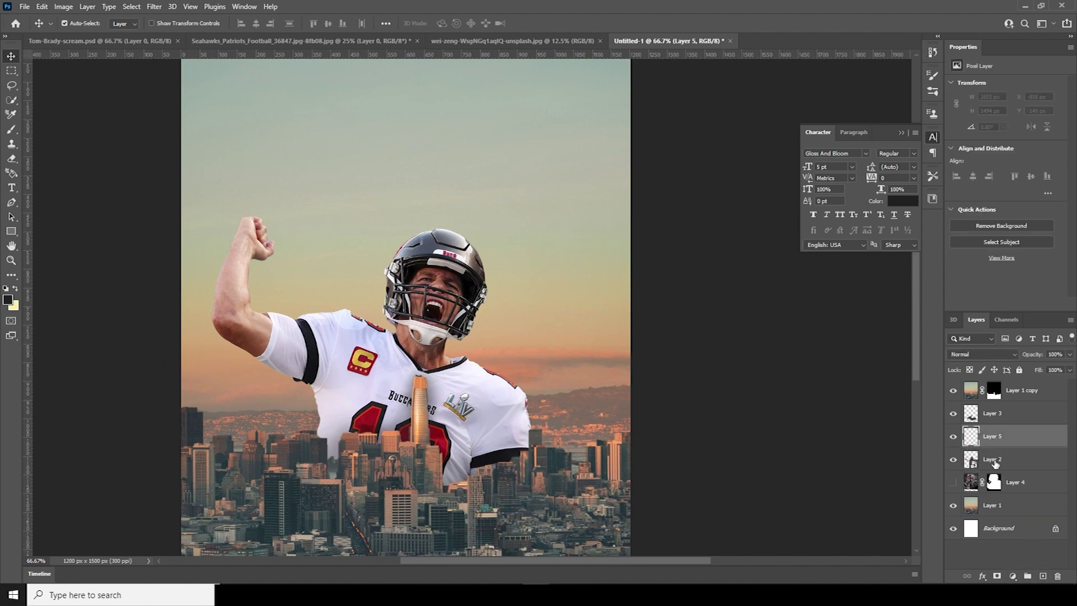
pyautogui.press('b')
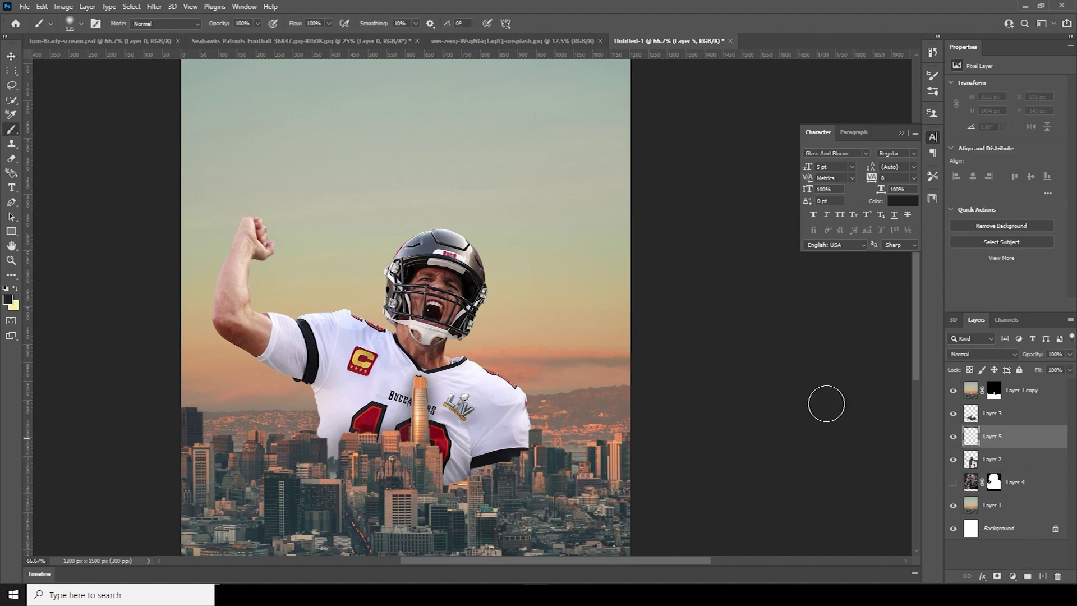
pyautogui.click(82, 25)
pyautogui.click(111, 169)
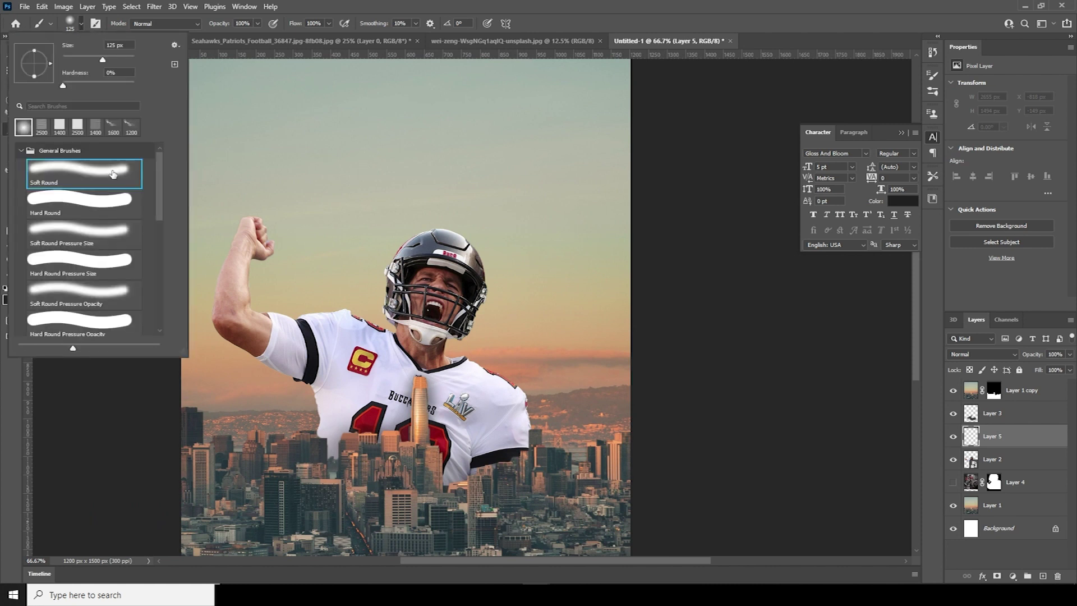
pyautogui.click(975, 433)
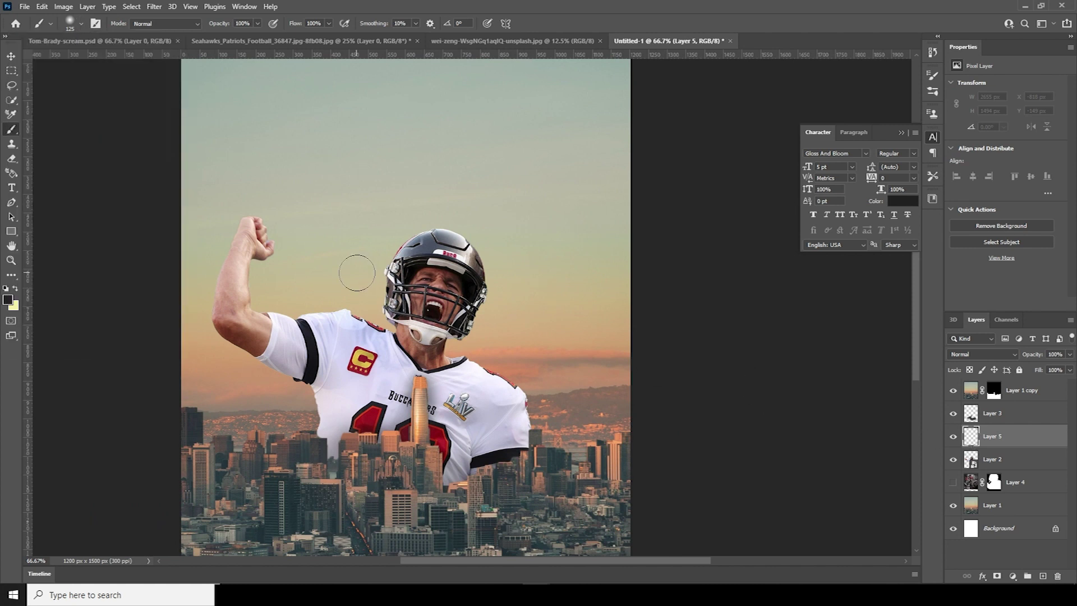
# - Set the foreground colour to warm yellow f9d688 and paint a large soft sun glow between the raised fist and helmet
pyautogui.click(8, 300)
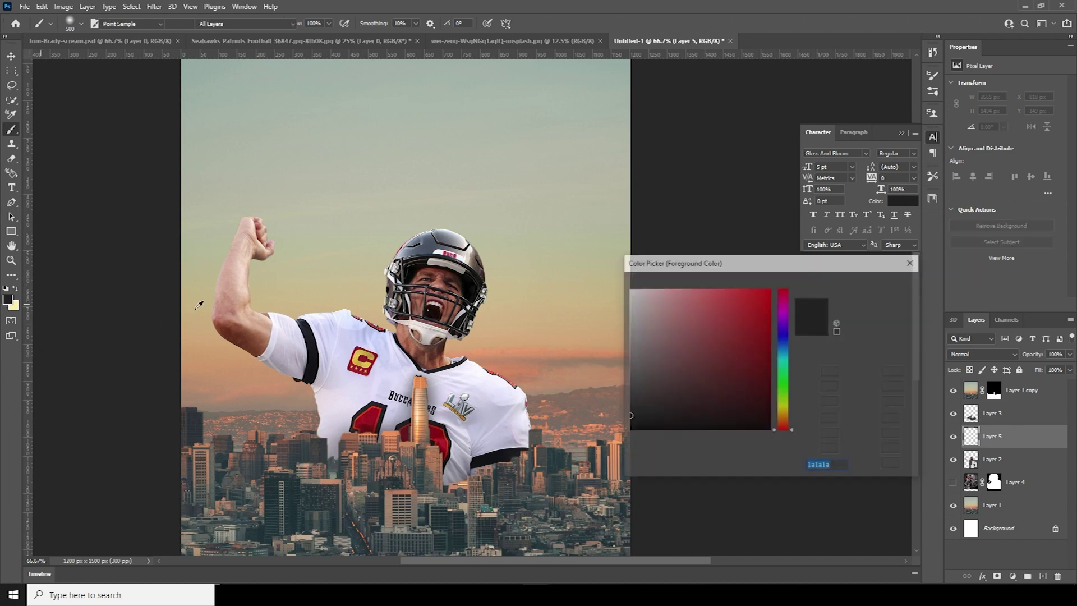
pyautogui.click(304, 301)
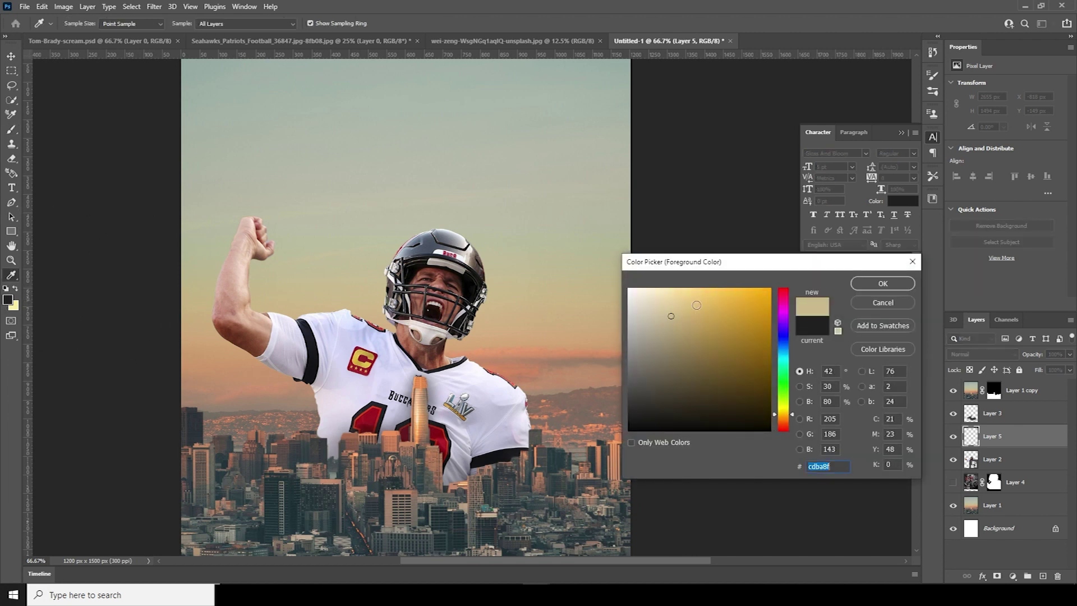
pyautogui.click(693, 292)
pyautogui.click(882, 283)
pyautogui.press('b')
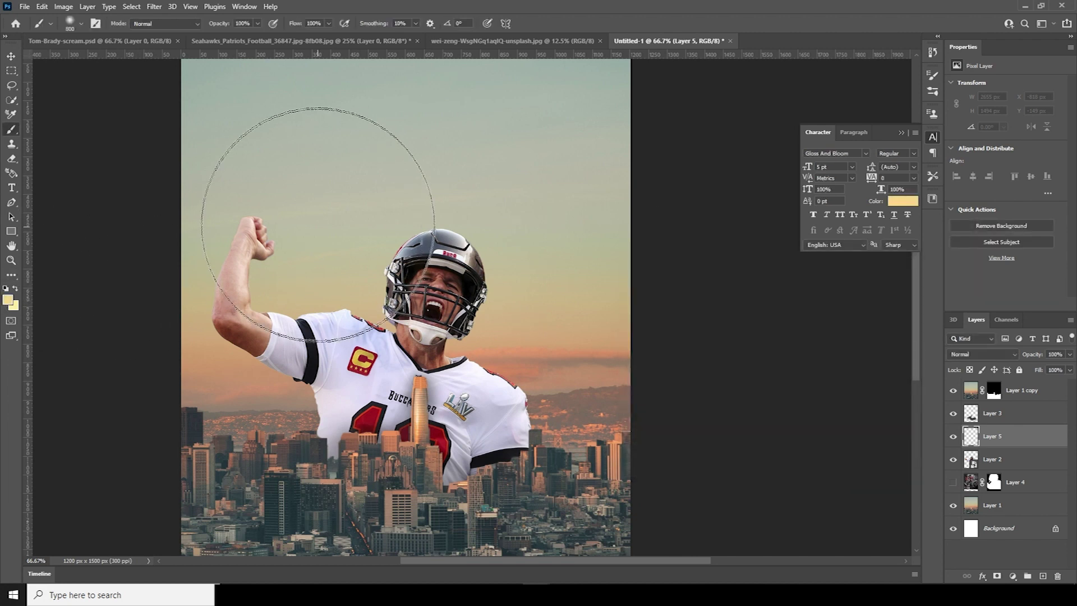
pyautogui.moveTo(328, 253); pyautogui.dragTo(315, 244)
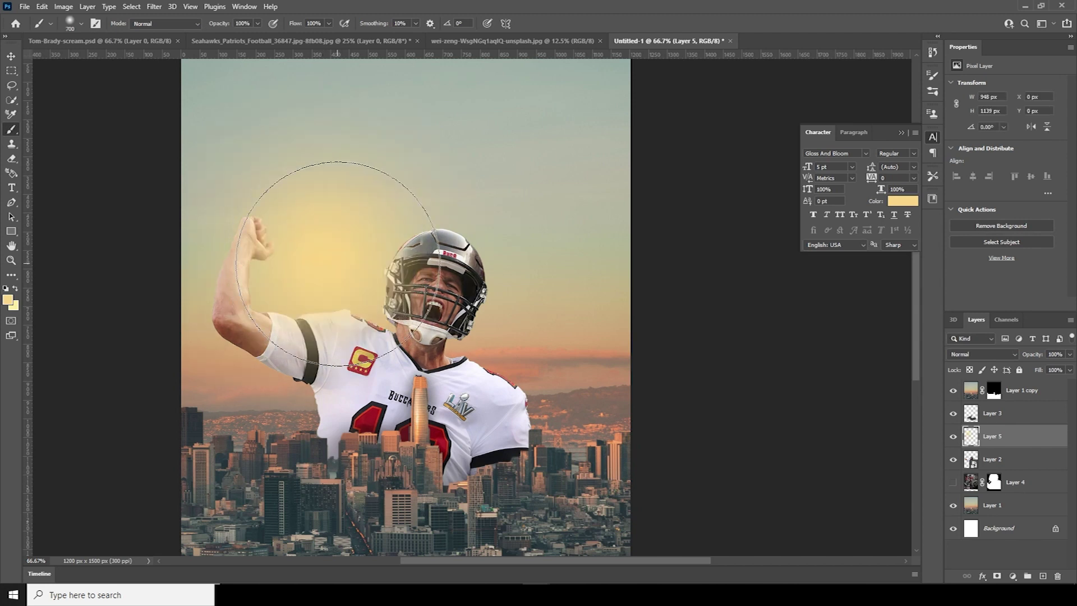
# - Try the Overlay blend mode on the sun glow layer, then set it to Screen
pyautogui.click(979, 355)
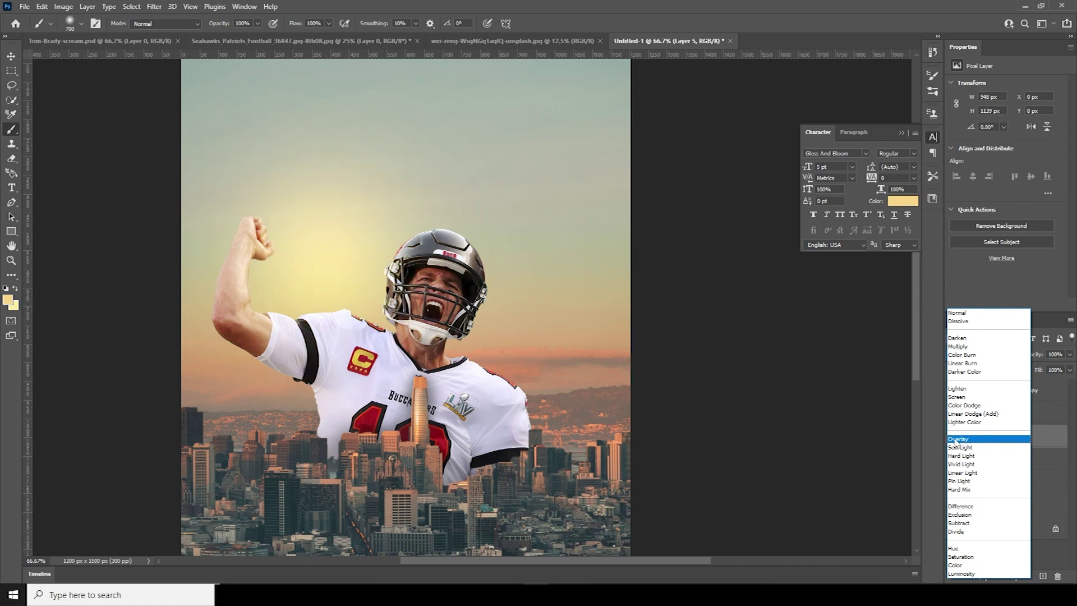
pyautogui.click(955, 441)
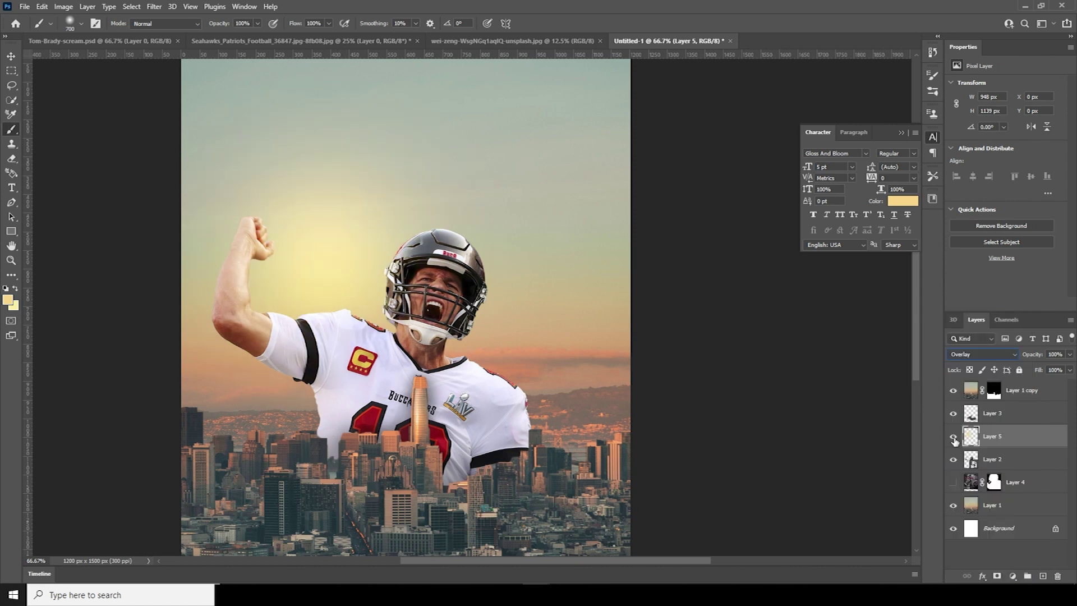
pyautogui.click(966, 353)
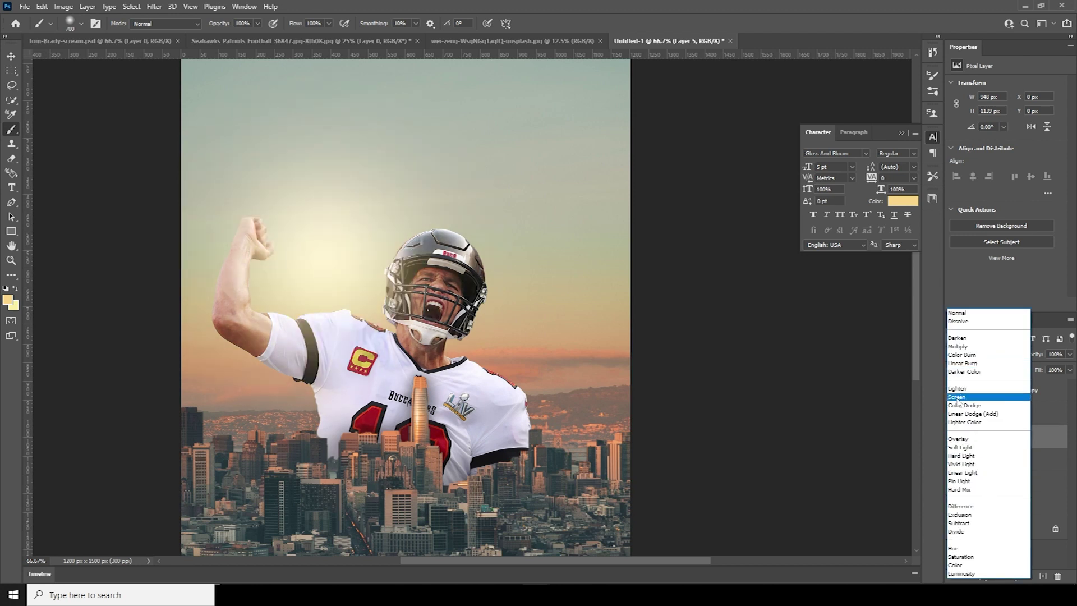
pyautogui.click(957, 399)
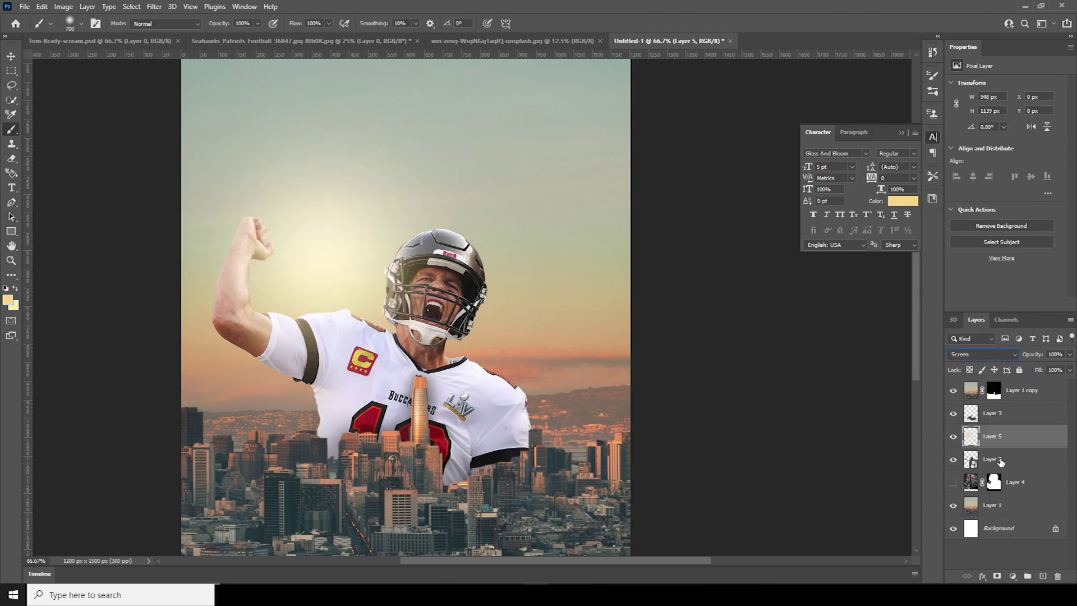
# - Add a new layer directly above the Buccaneers player layer and clip it to the player
pyautogui.click(1000, 461)
pyautogui.click(1042, 577)
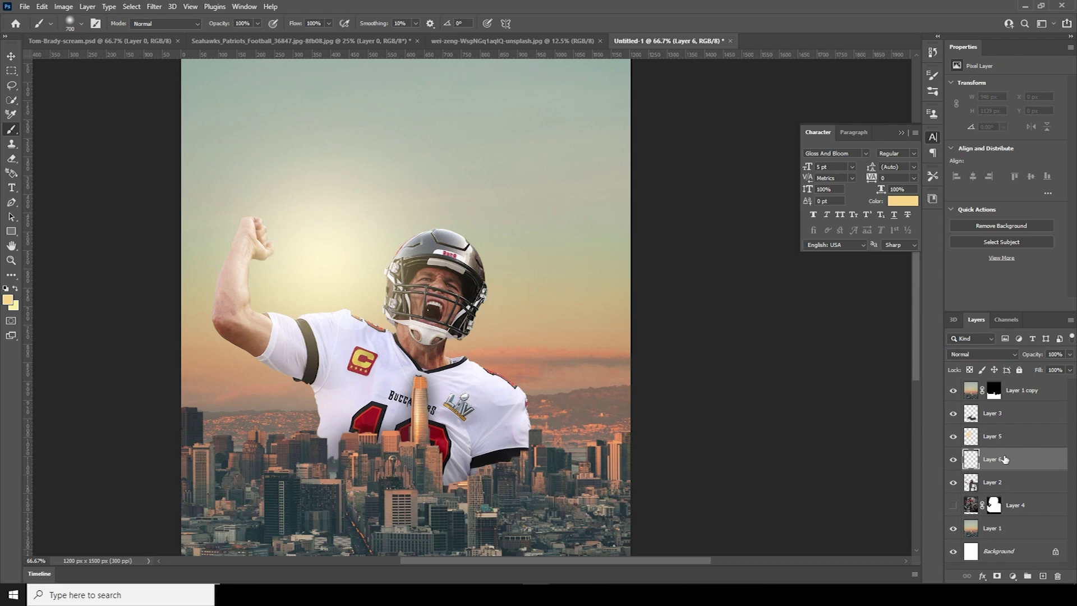
pyautogui.rightClick(1004, 459)
pyautogui.click(885, 325)
# - Paint warm yellow light with a smaller soft brush along the player's sun-facing helmet edge, shoulder and raised arm on the clipped layer
pyautogui.press('[')
pyautogui.press('[')
pyautogui.press('[')
pyautogui.press('[')
pyautogui.press('[')
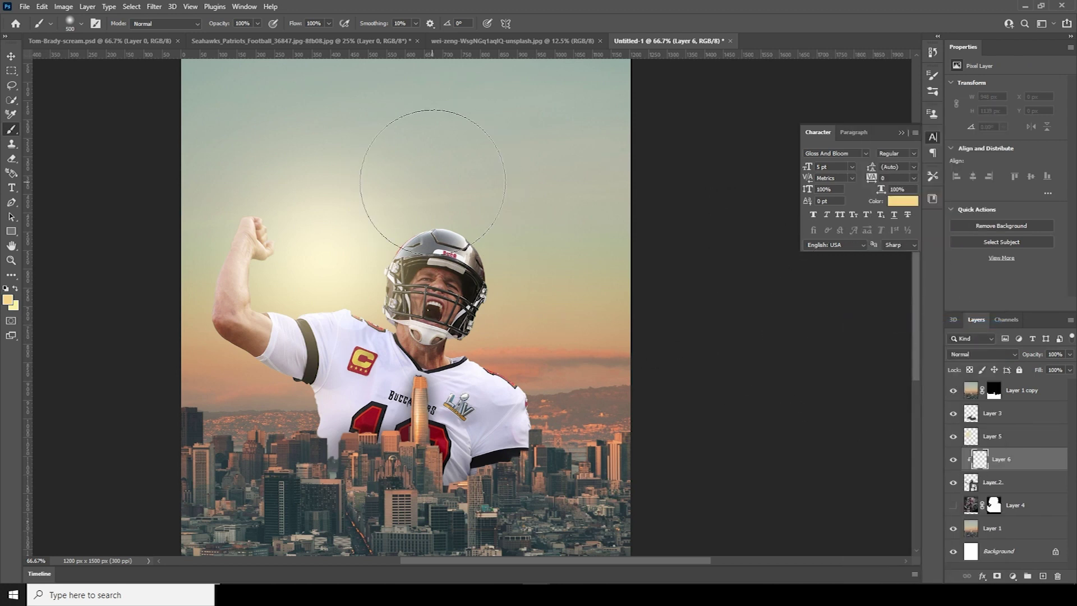
pyautogui.press('[')
pyautogui.press('[')
pyautogui.press('[')
pyautogui.press('[')
pyautogui.press('[')
pyautogui.press('[')
pyautogui.moveTo(415, 219)
pyautogui.mouseDown()
pyautogui.moveTo(371, 266)
pyautogui.moveTo(377, 300)
pyautogui.mouseUp()
pyautogui.press('[')
pyautogui.press('[')
pyautogui.press('[')
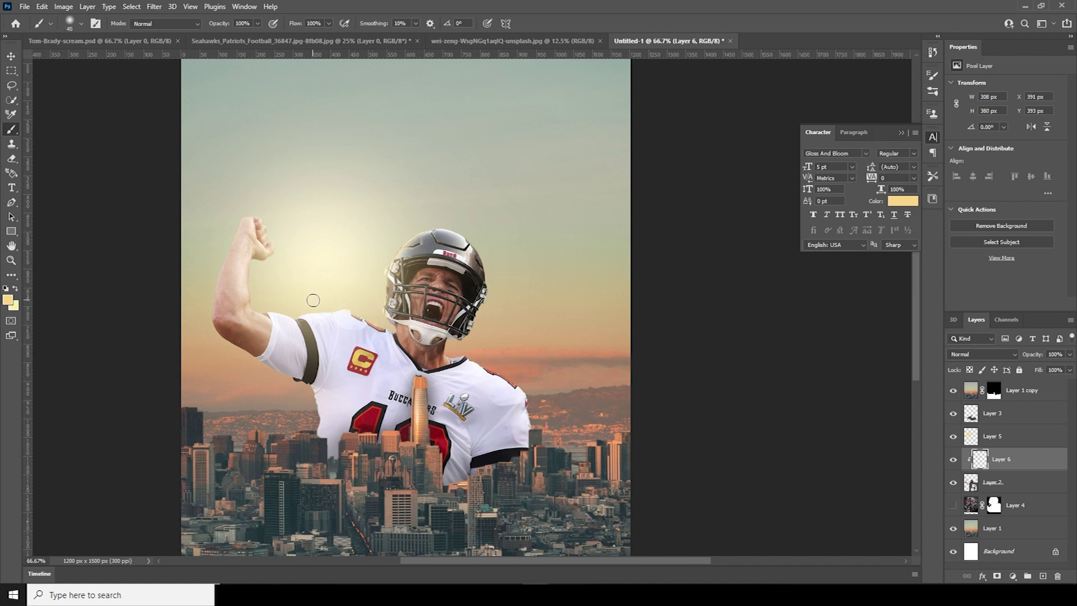
pyautogui.moveTo(348, 291)
pyautogui.mouseDown()
pyautogui.moveTo(315, 302)
pyautogui.moveTo(296, 250)
pyautogui.mouseUp()
# - Set the clipped highlight layer's blend mode to Screen
pyautogui.click(988, 354)
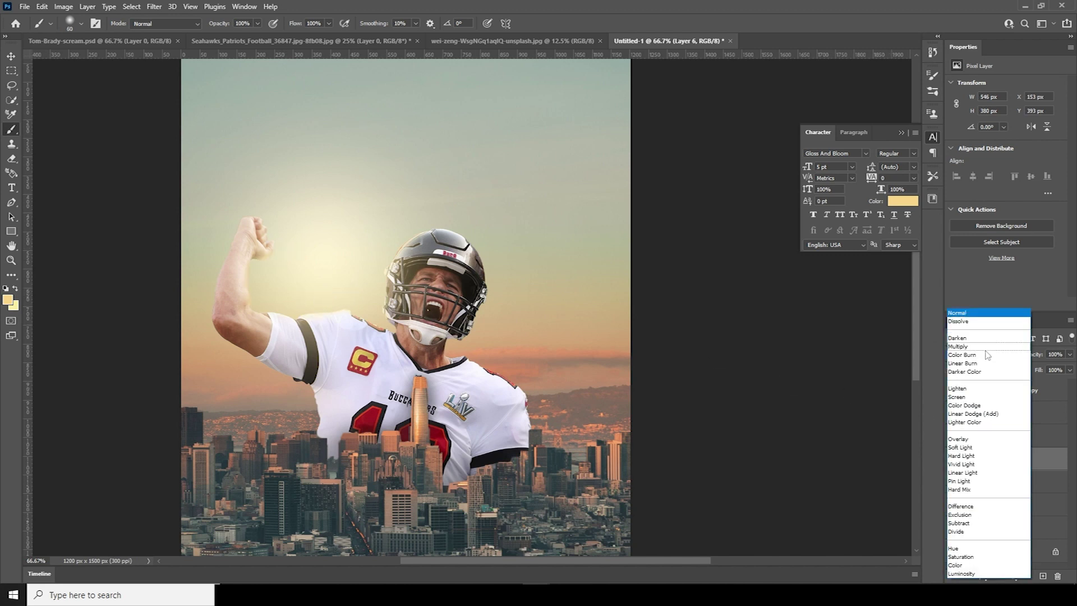
pyautogui.click(964, 397)
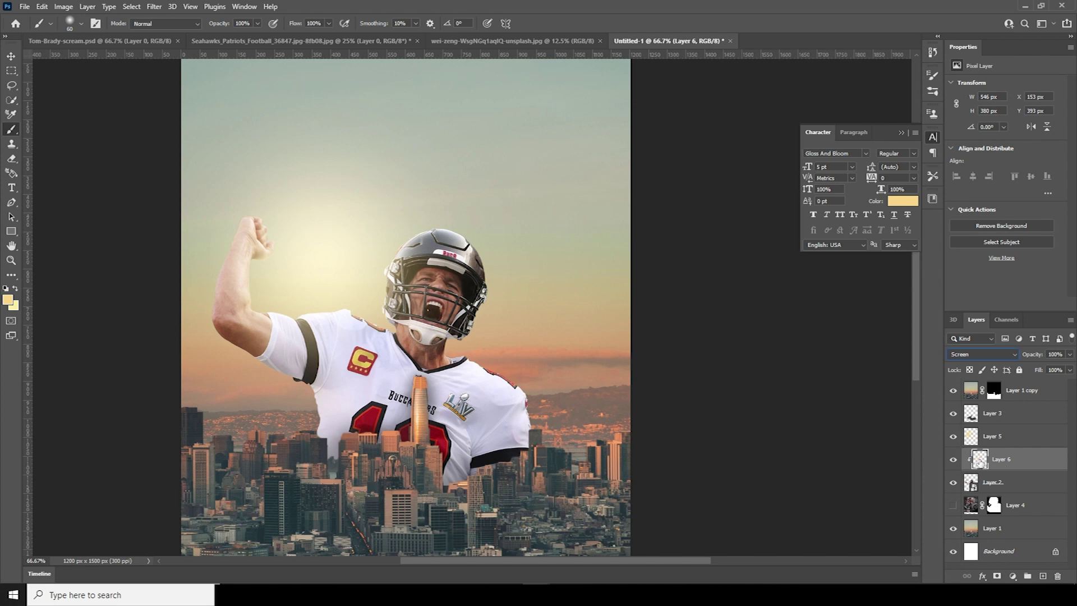
pyautogui.click(974, 482)
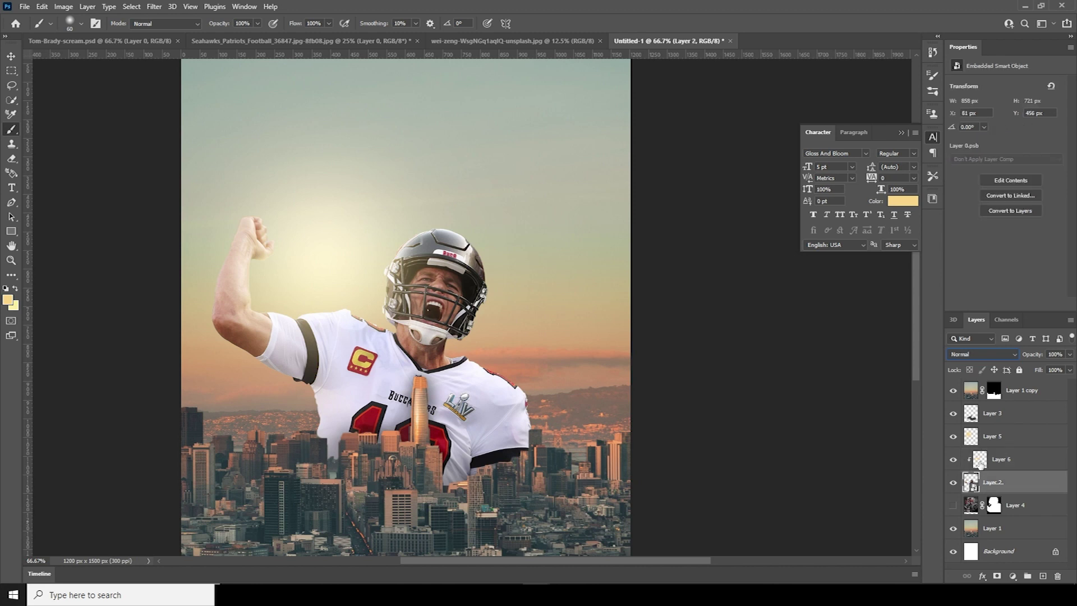
pyautogui.click(979, 462)
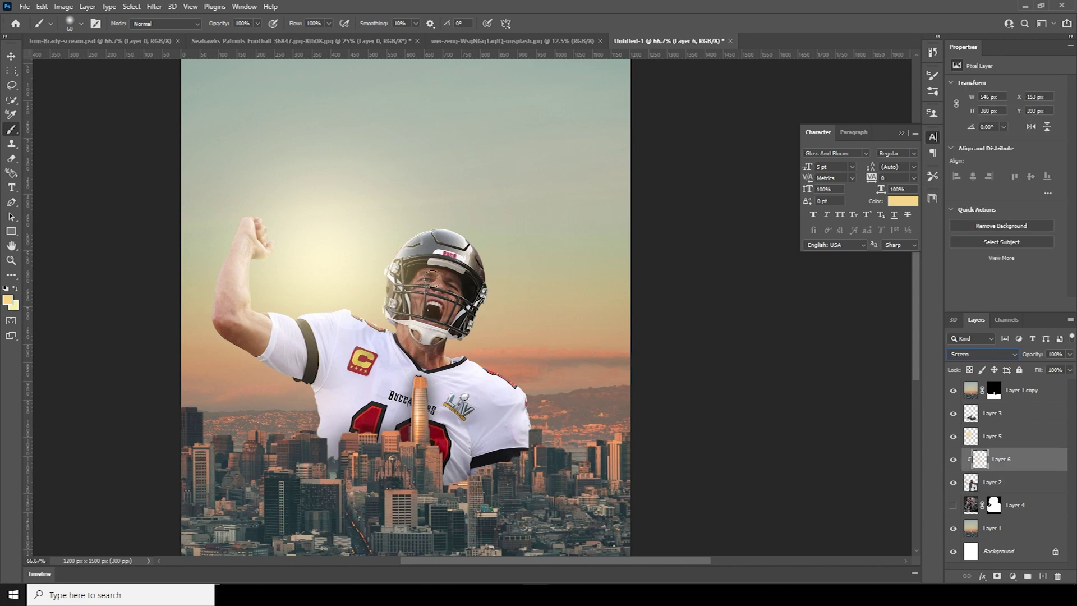
# - Enlarge the soft brush and dab more warm light onto the sun-facing edge of the helmet, varying the brush size
pyautogui.click(80, 24)
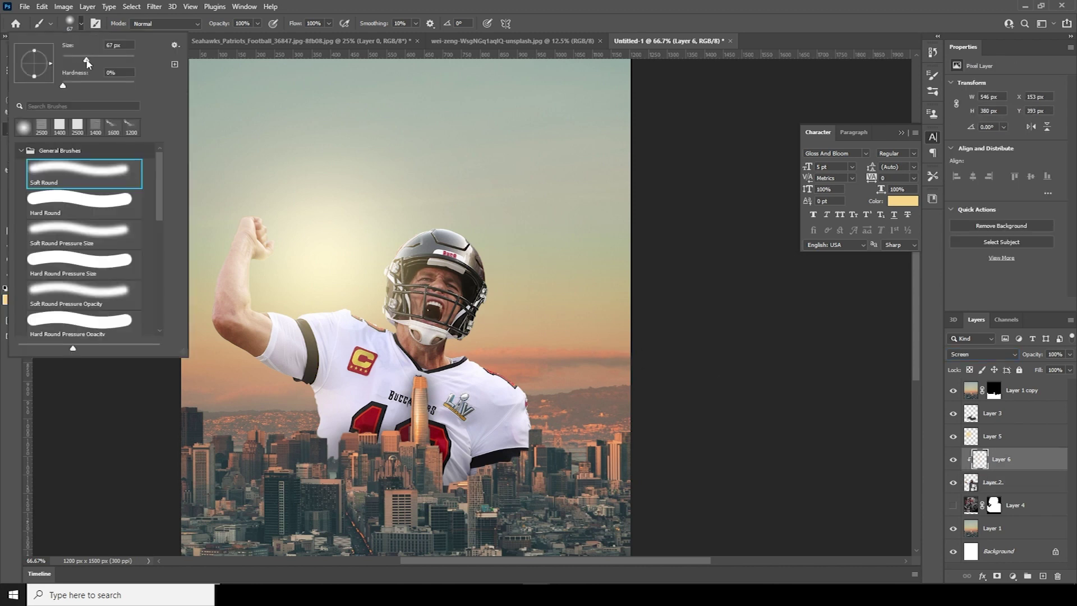
pyautogui.moveTo(87, 63); pyautogui.dragTo(91, 62)
pyautogui.click(377, 209)
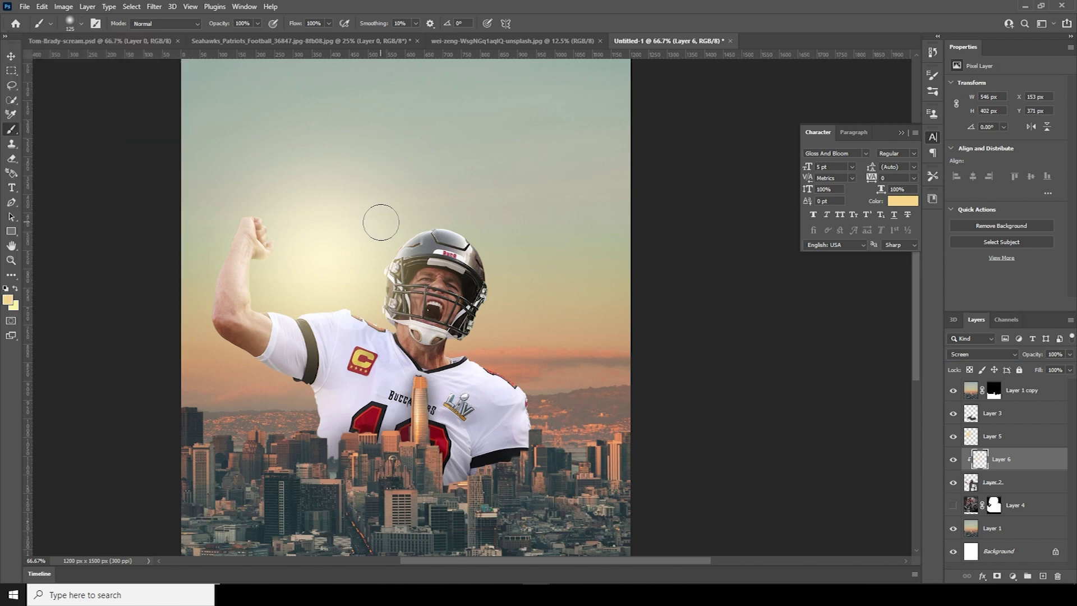
pyautogui.press(']')
pyautogui.press(']')
pyautogui.press(']')
pyautogui.press(']')
pyautogui.press(']')
pyautogui.click(371, 217)
pyautogui.click(370, 217)
pyautogui.press('[')
pyautogui.press('[')
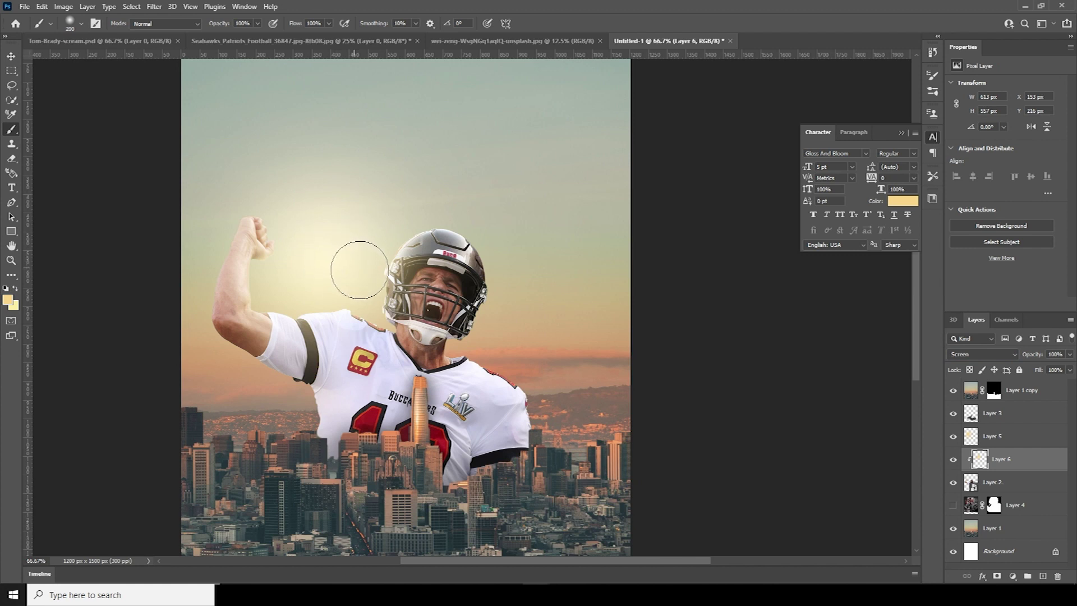
pyautogui.press('[')
pyautogui.click(370, 287)
pyautogui.press('[')
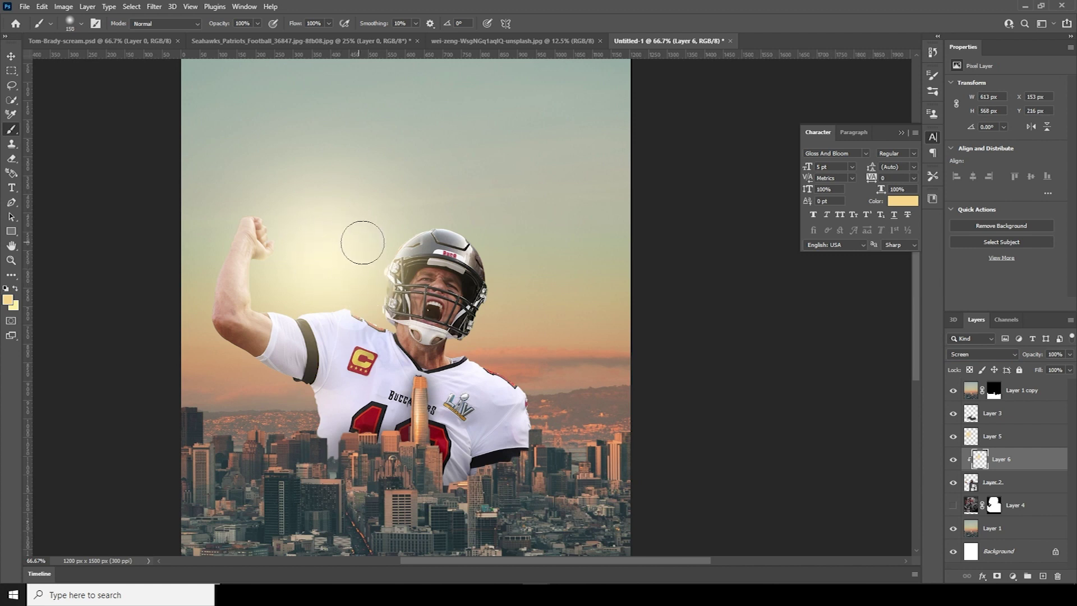
# - Toggle the clipped highlight layer off and on to compare the lighting on the player, and view the whole poster
pyautogui.click(953, 460)
pyautogui.click(953, 460)
pyautogui.hotkey('ctrl', '-')
pyautogui.hotkey('ctrl', '-')
pyautogui.hotkey('ctrl', '-')
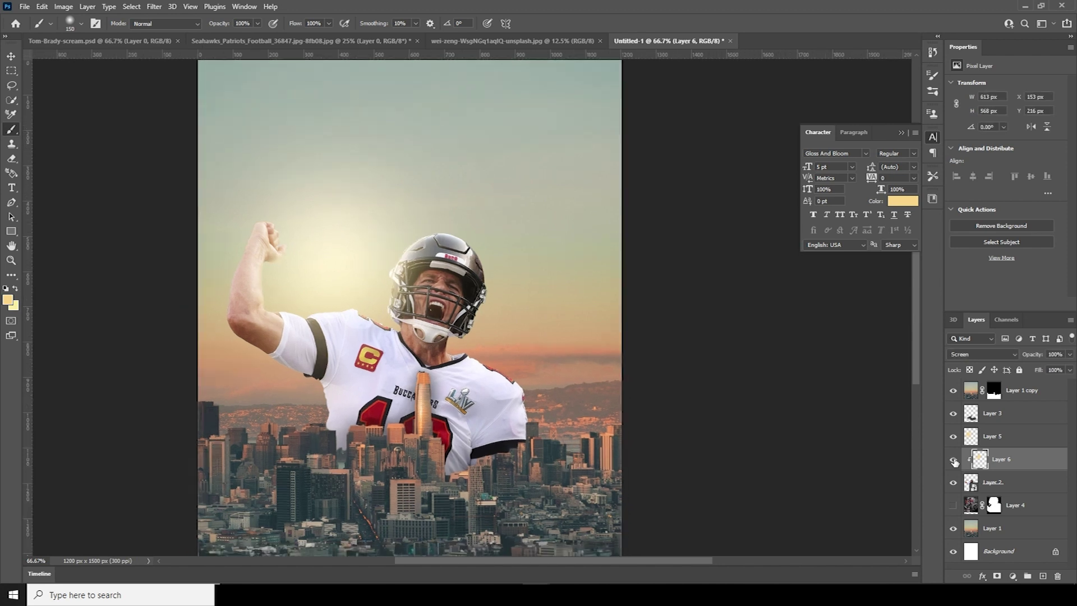
pyautogui.hotkey('ctrl', '+')
pyautogui.hotkey('ctrl', '+')
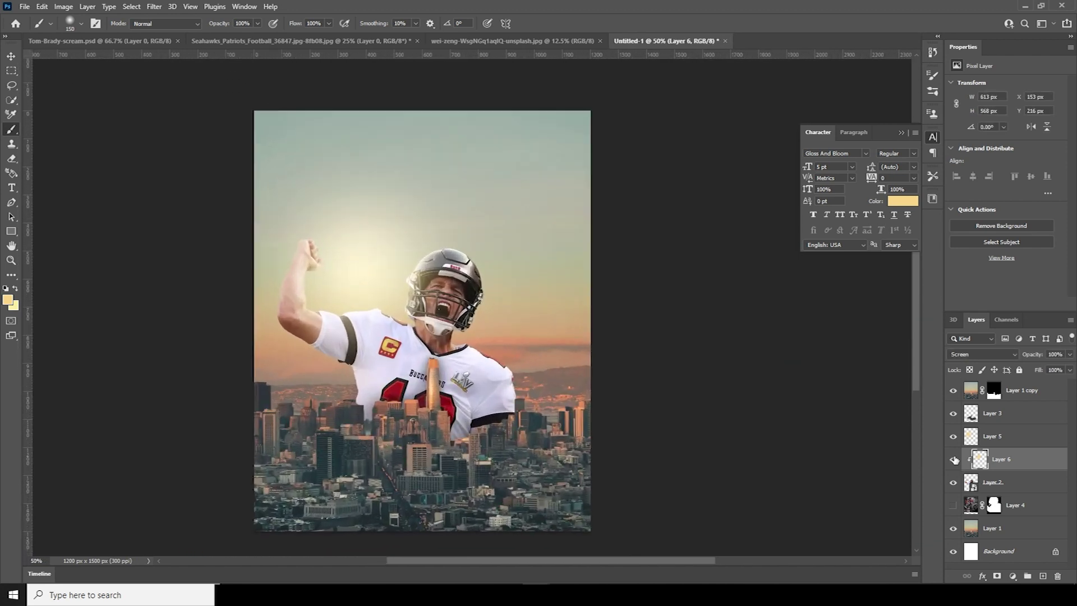
# - Move the sun glow layer straight down to a Y position of 82 px
pyautogui.click(982, 438)
pyautogui.hotkey('ctrl', 't')
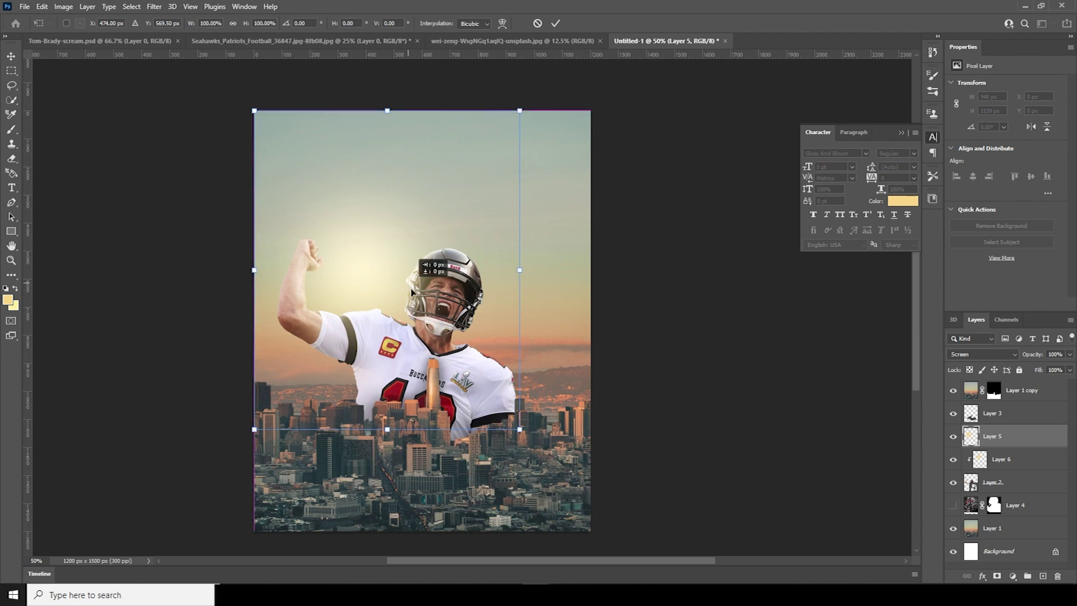
pyautogui.moveTo(408, 286); pyautogui.dragTo(408, 309)
pyautogui.press('Return')
pyautogui.press('b')
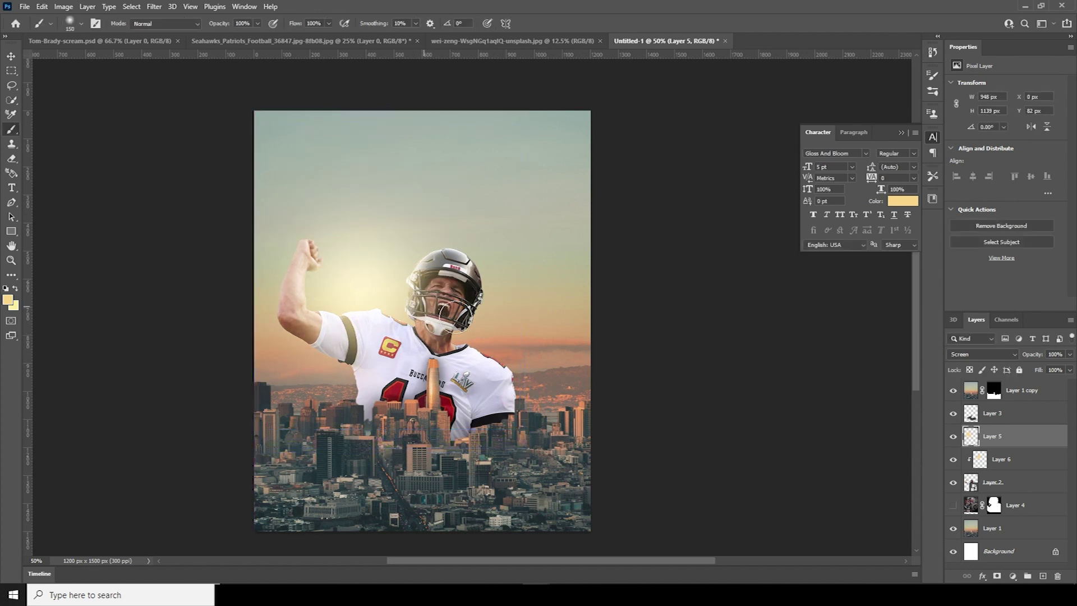
# - Add a new layer behind the Buccaneers player, above the hidden Patriots player layer, and enlarge the soft brush
pyautogui.click(975, 504)
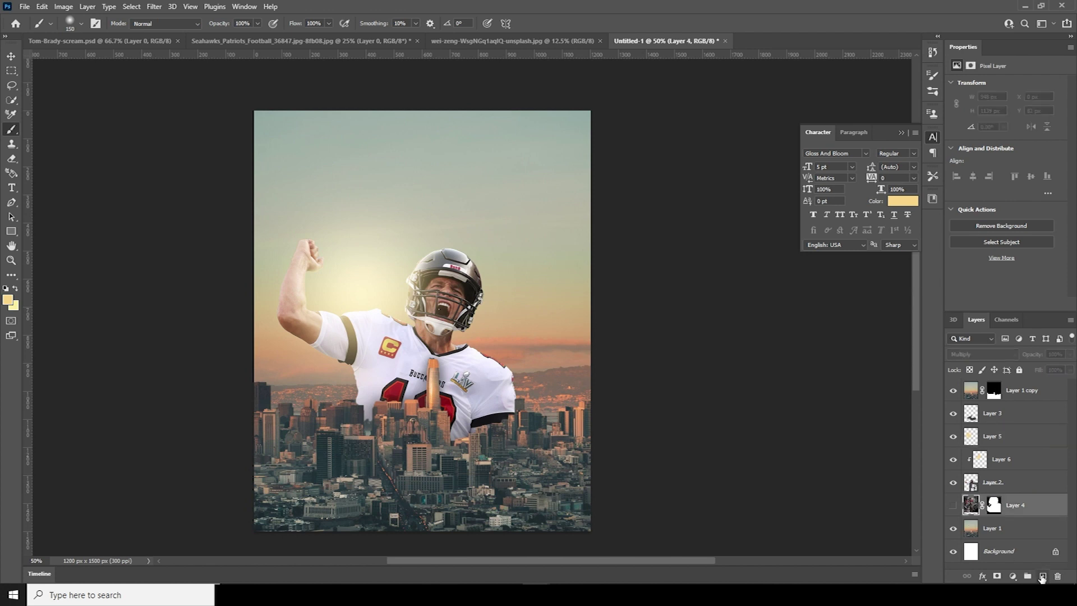
pyautogui.click(1042, 576)
pyautogui.press(']')
pyautogui.press(']')
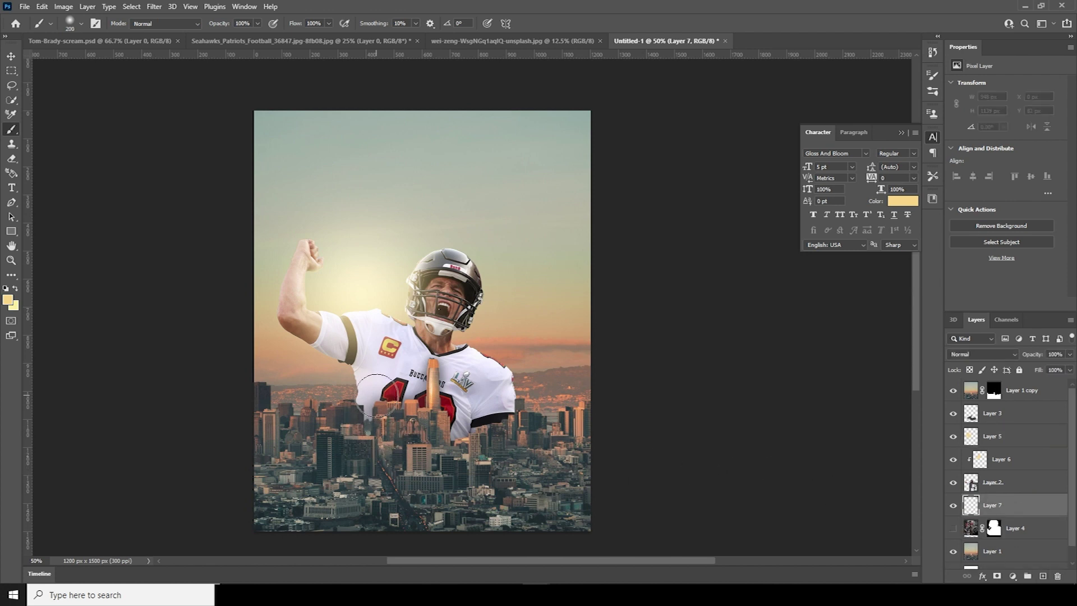
pyautogui.press(']')
pyautogui.press(']')
pyautogui.press(']')
pyautogui.press(']')
pyautogui.press(']')
pyautogui.press(']')
pyautogui.press(']')
pyautogui.press(']')
# - Set the foreground colour to a paler cream and paint a large soft glow behind the player's helmet, undoing a first lower dab
pyautogui.click(8, 299)
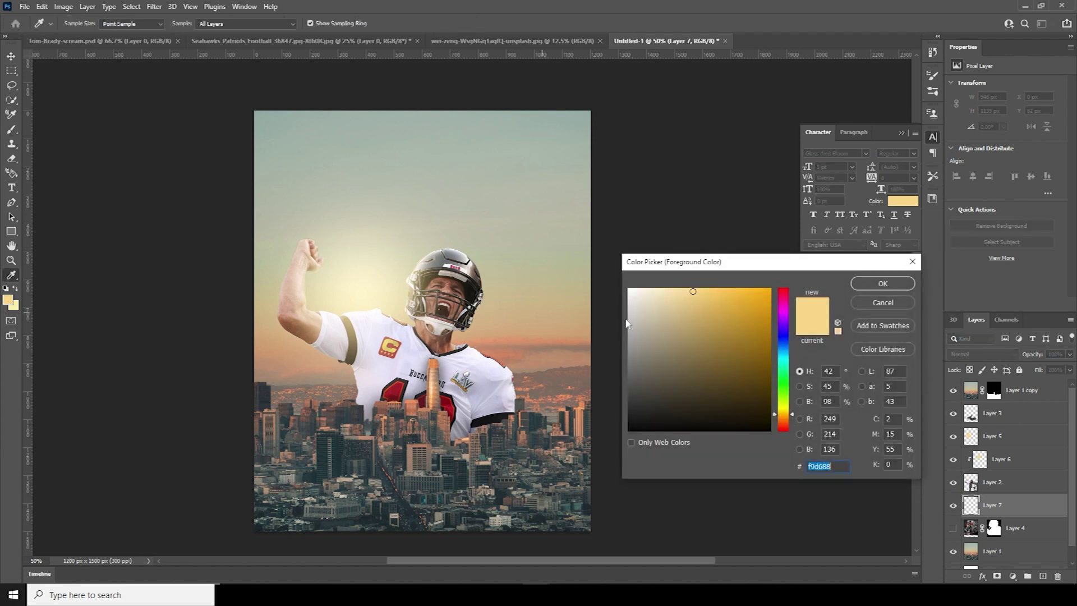
pyautogui.click(658, 293)
pyautogui.click(883, 283)
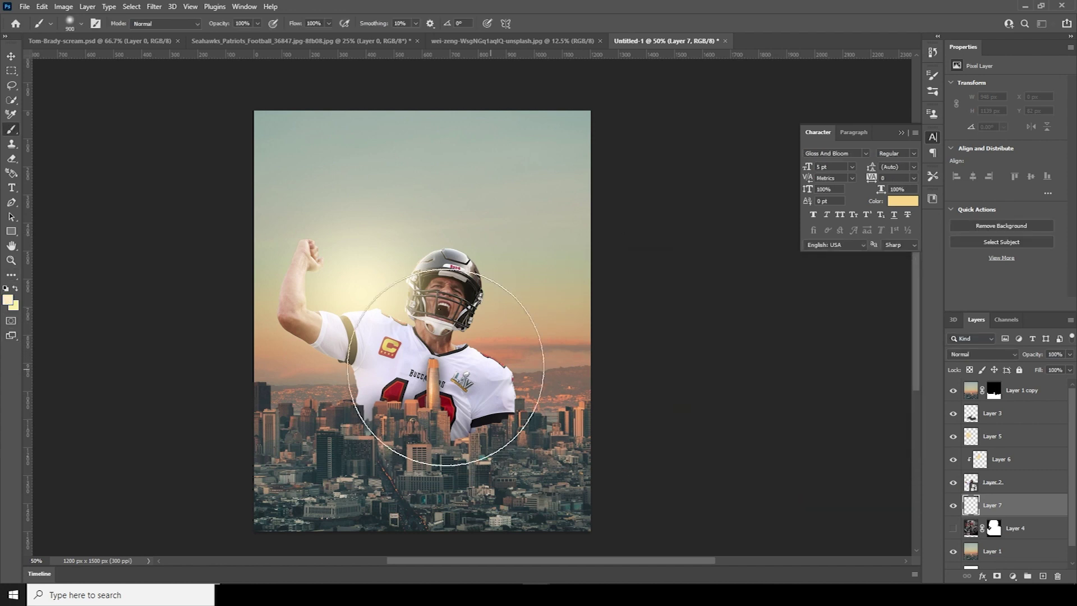
pyautogui.click(446, 365)
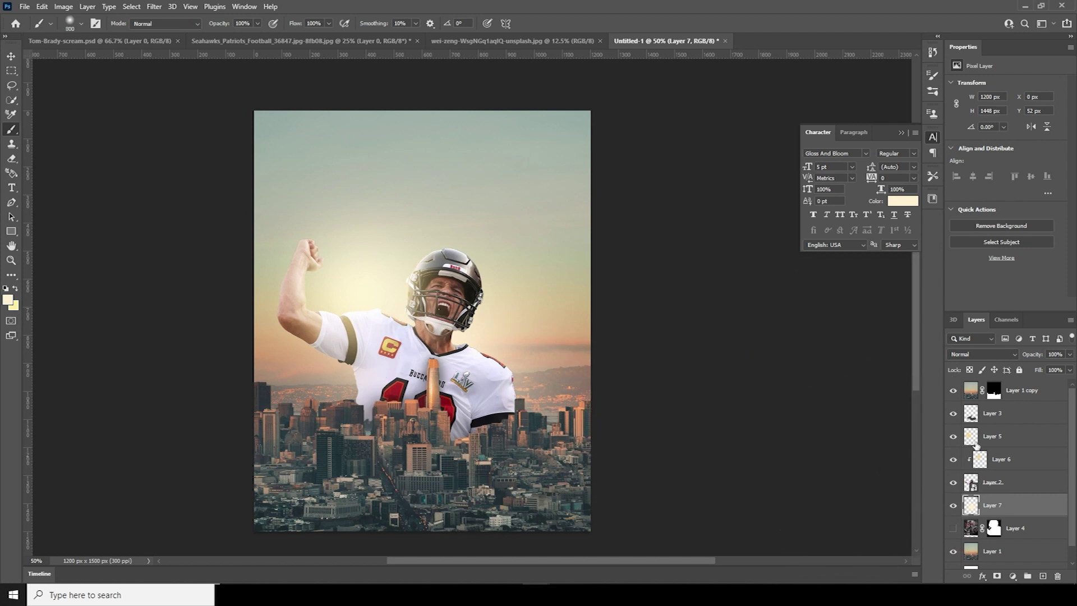
pyautogui.hotkey('ctrl', 'z')
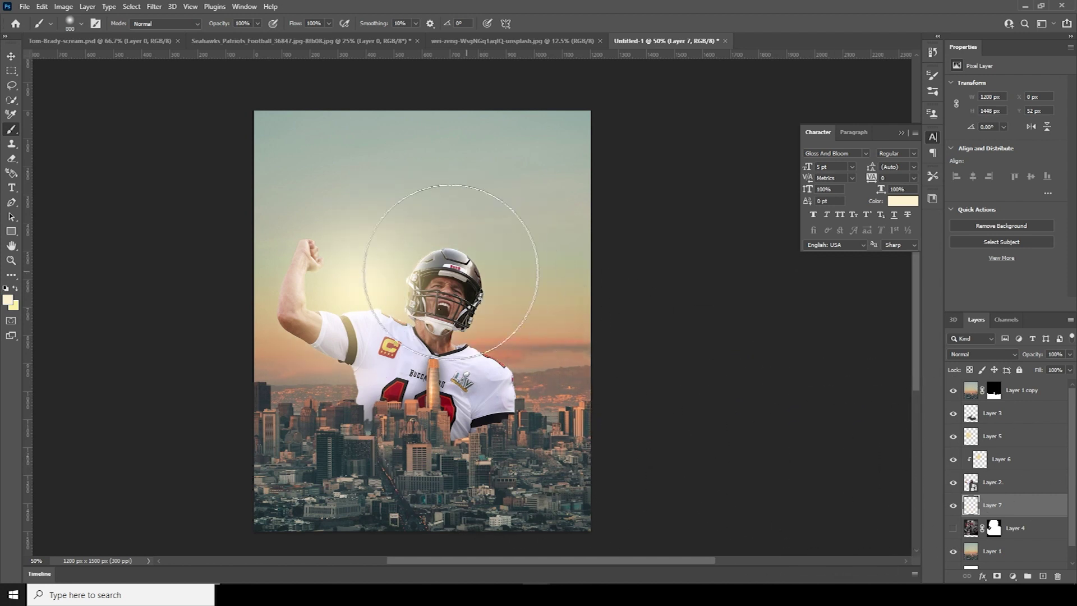
pyautogui.click(442, 282)
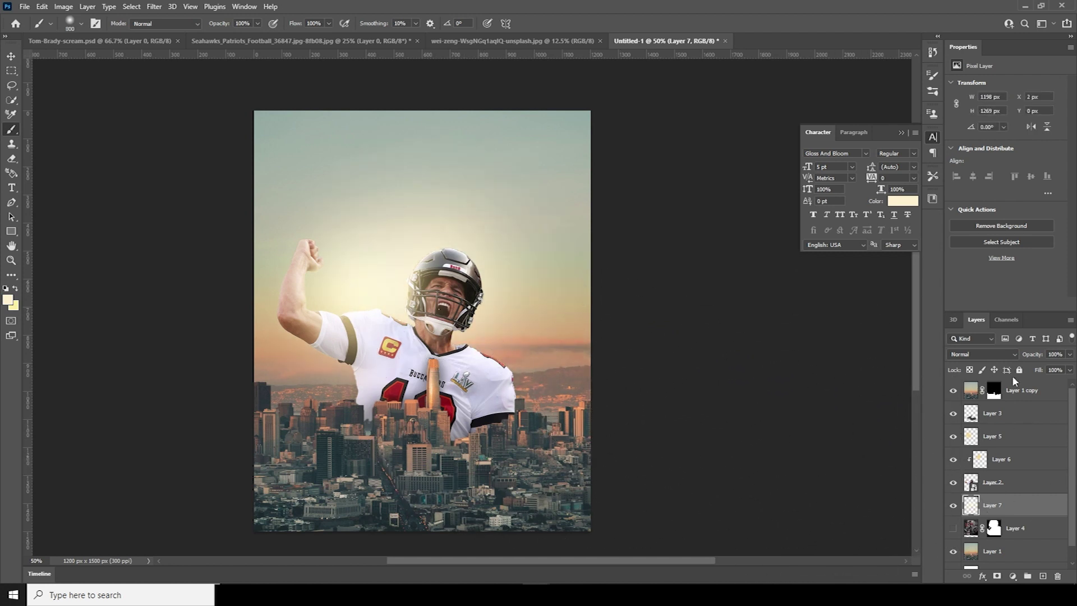
# - Set the pale glow layer behind the Buccaneers player to Screen blending at 51% opacity
pyautogui.click(1013, 357)
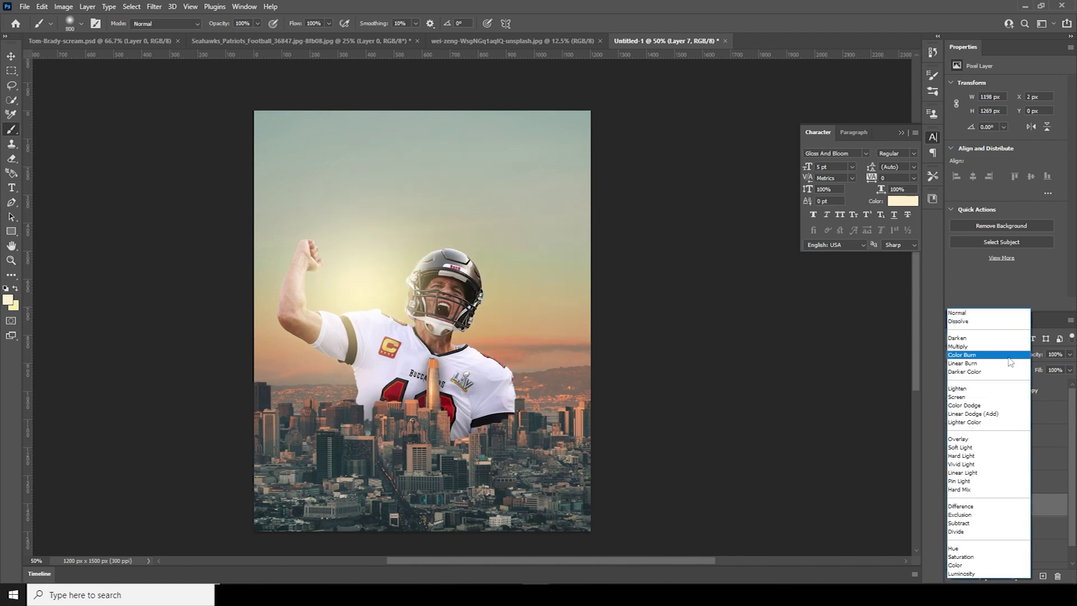
pyautogui.click(964, 398)
pyautogui.click(1068, 354)
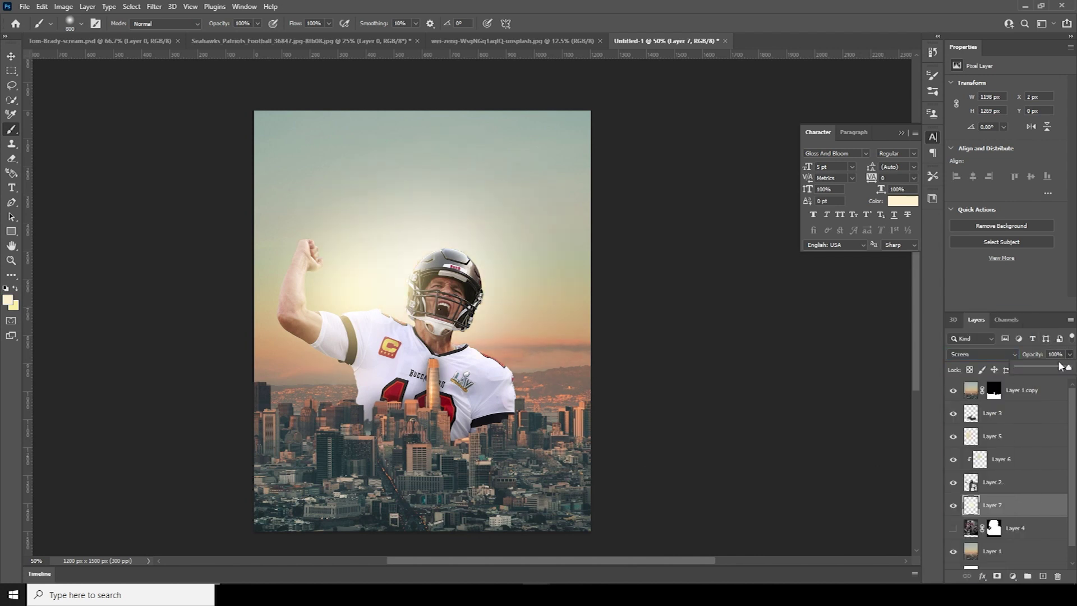
pyautogui.moveTo(1050, 368); pyautogui.dragTo(1048, 369)
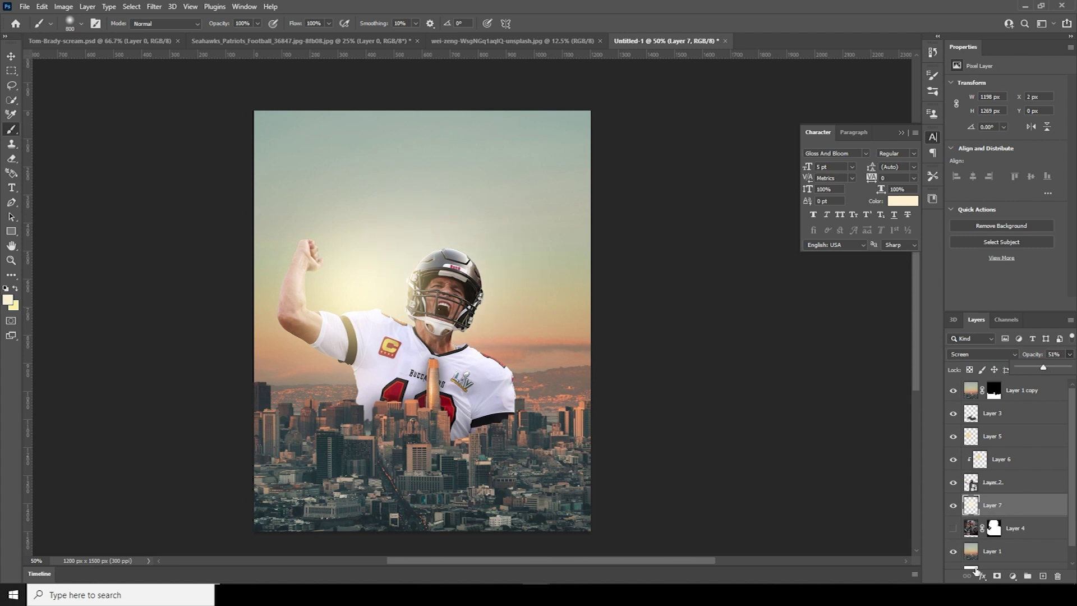
# - Show the hidden Patriots player layer and add a new empty layer directly above it
pyautogui.scroll(-1, 1073, 516)
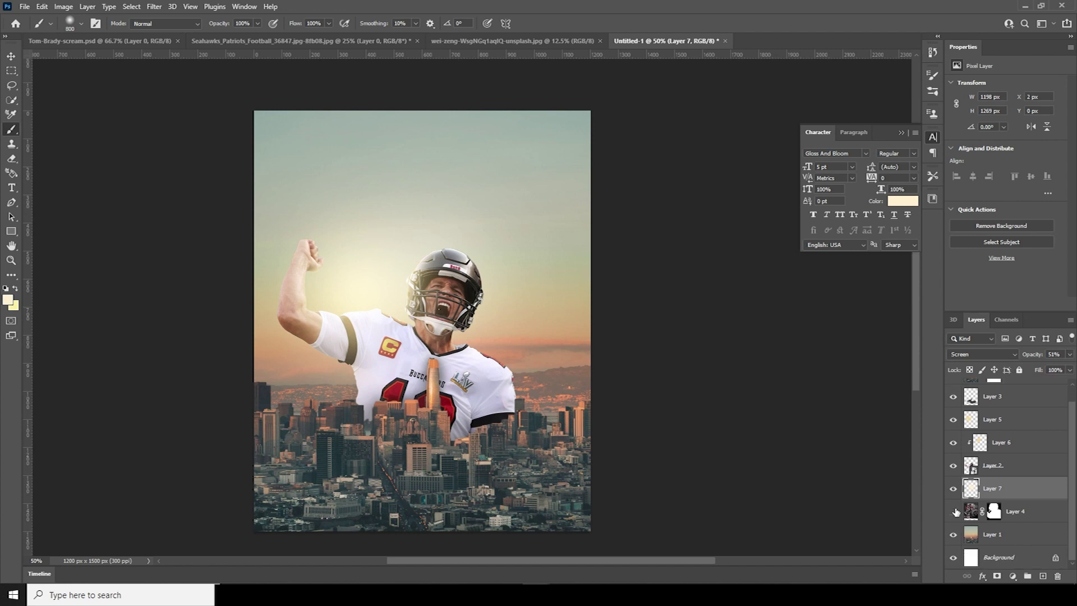
pyautogui.click(954, 512)
pyautogui.click(968, 512)
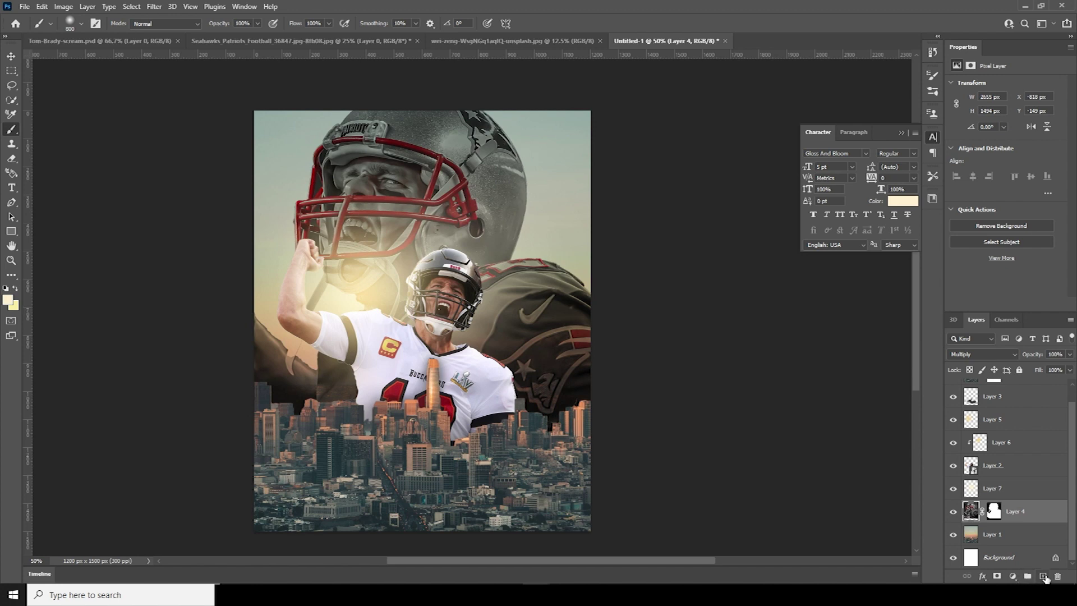
pyautogui.click(1043, 577)
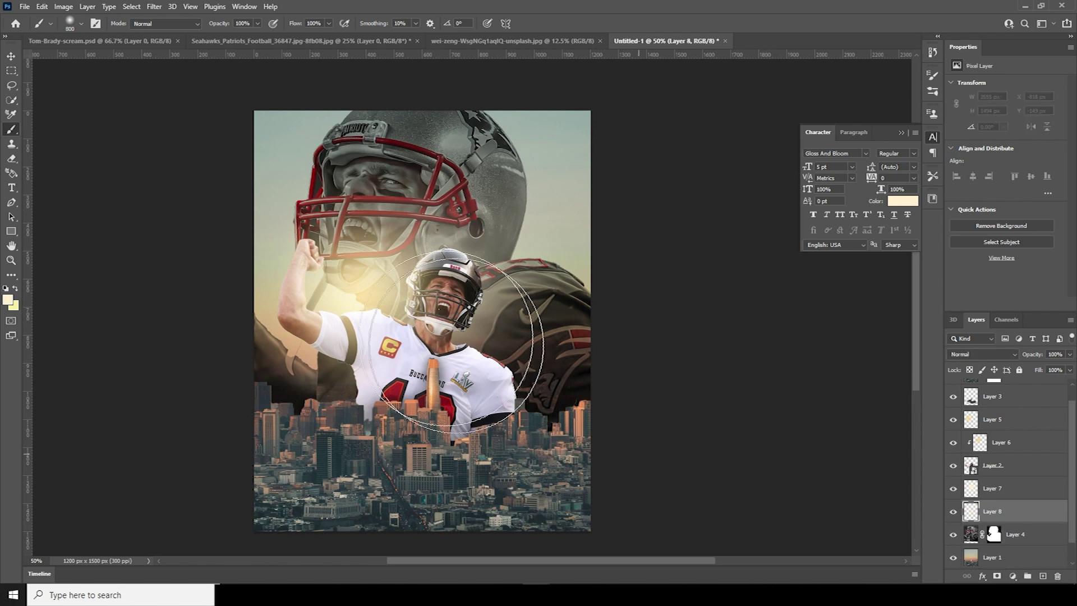
# - Try the fabric texture brushes and choose BB_FabricBrush_02 to stamp cream fabric texture over the poster on the new layer
pyautogui.click(82, 23)
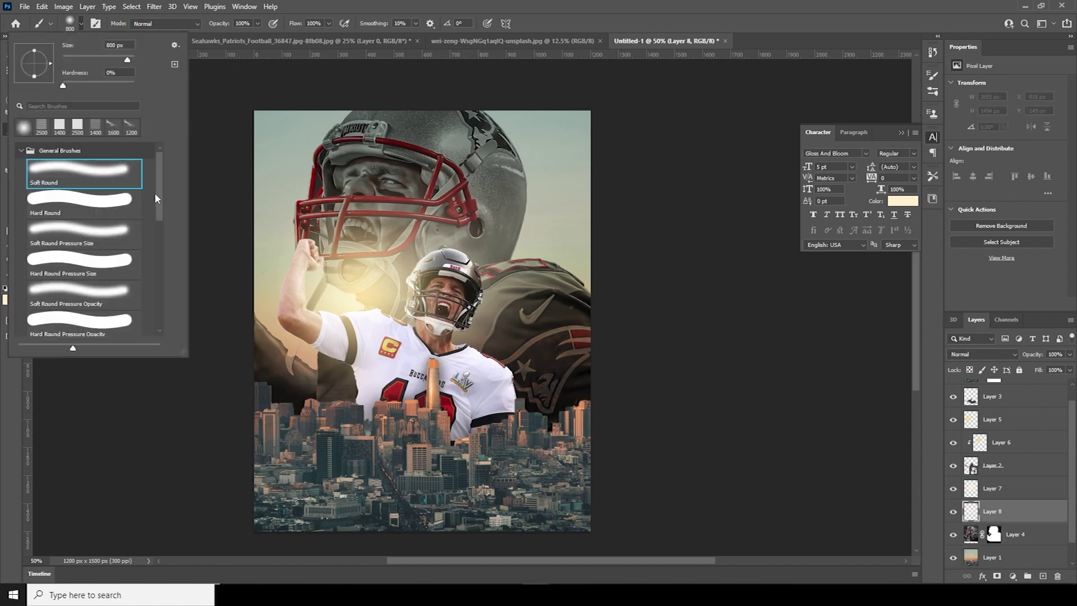
pyautogui.scroll(3, 79, 236)
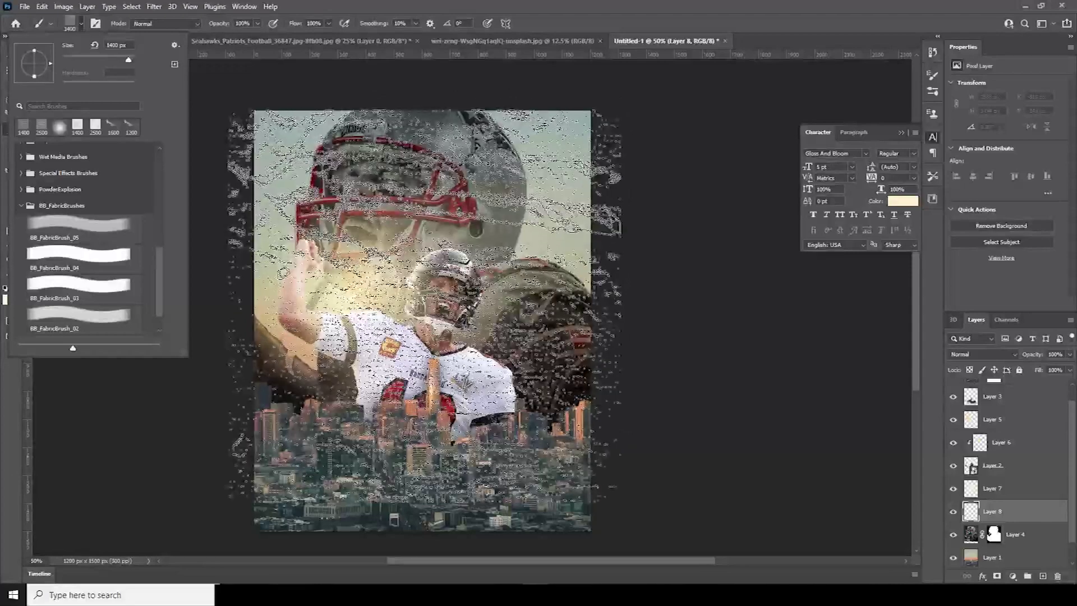
pyautogui.click(20, 125)
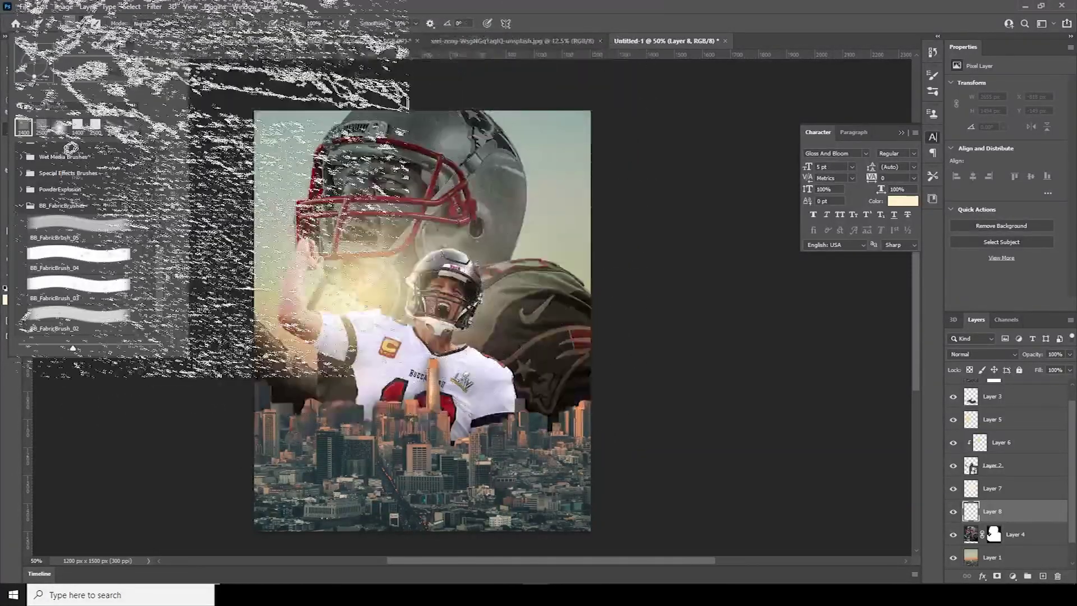
pyautogui.click(132, 253)
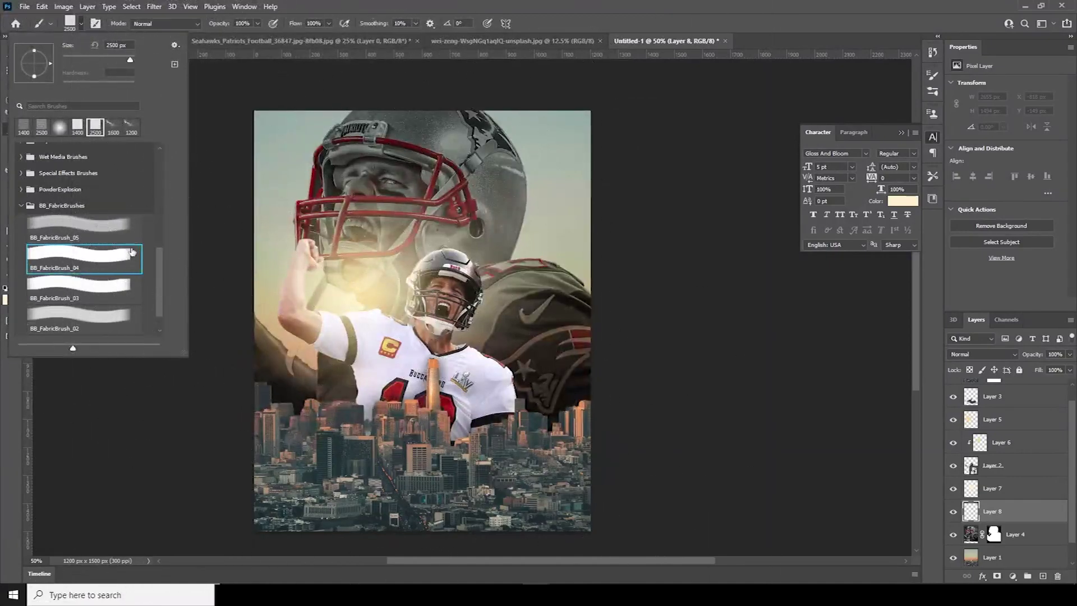
pyautogui.click(121, 287)
pyautogui.click(115, 319)
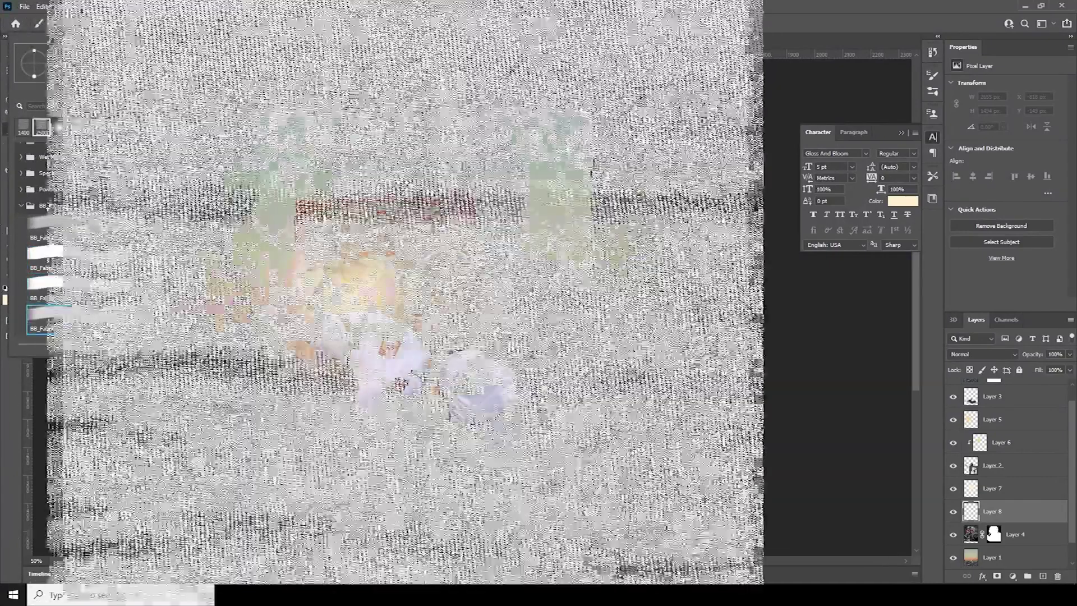
# - Clip the fabric texture layer to the Patriots player layer and set its blending to Hard Light
pyautogui.click(985, 512)
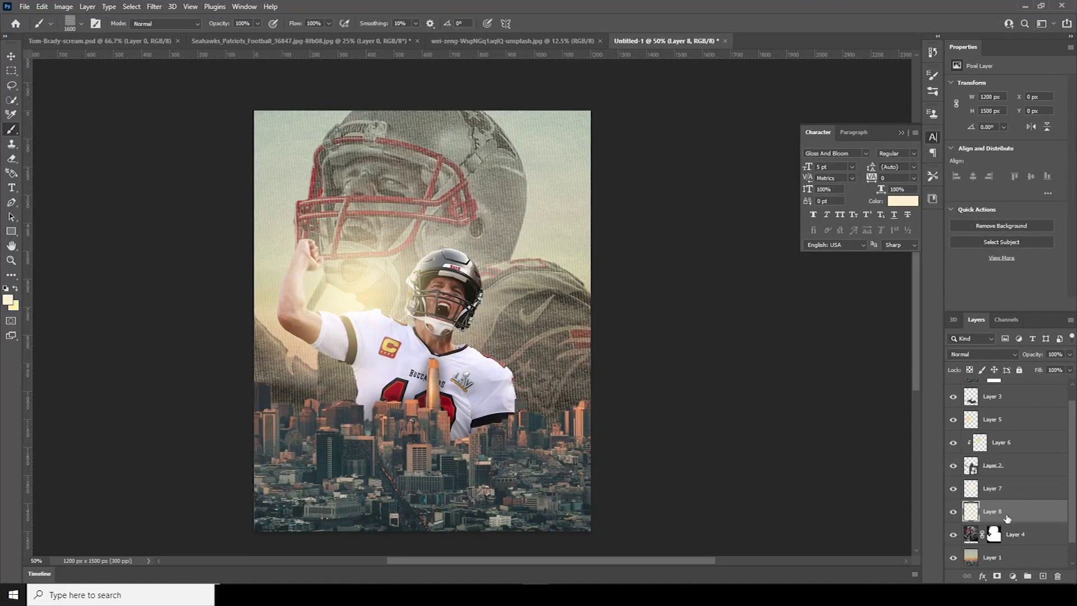
pyautogui.rightClick(1001, 514)
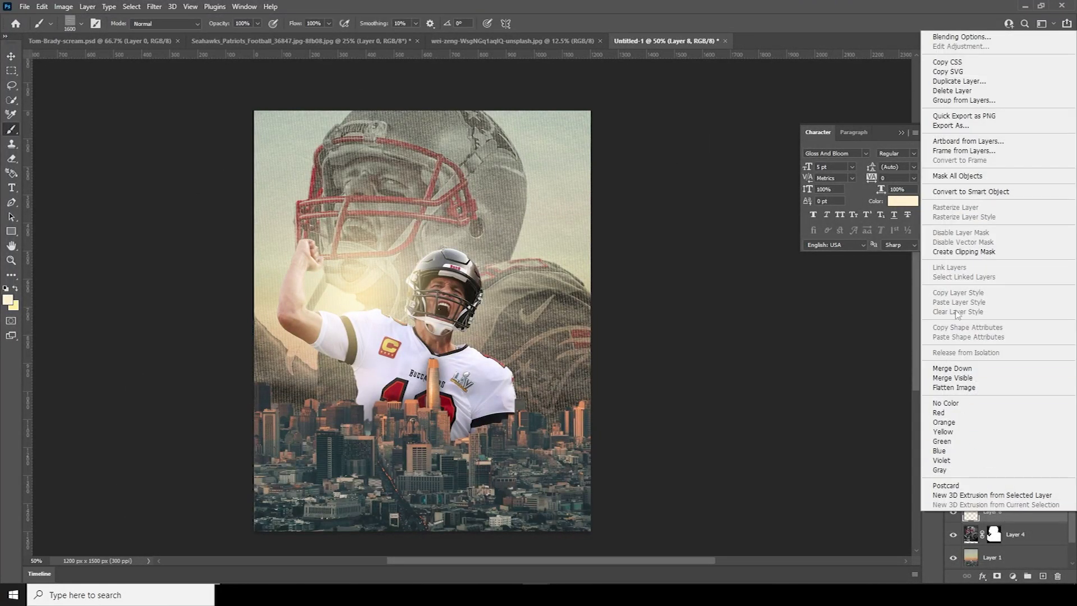
pyautogui.click(950, 254)
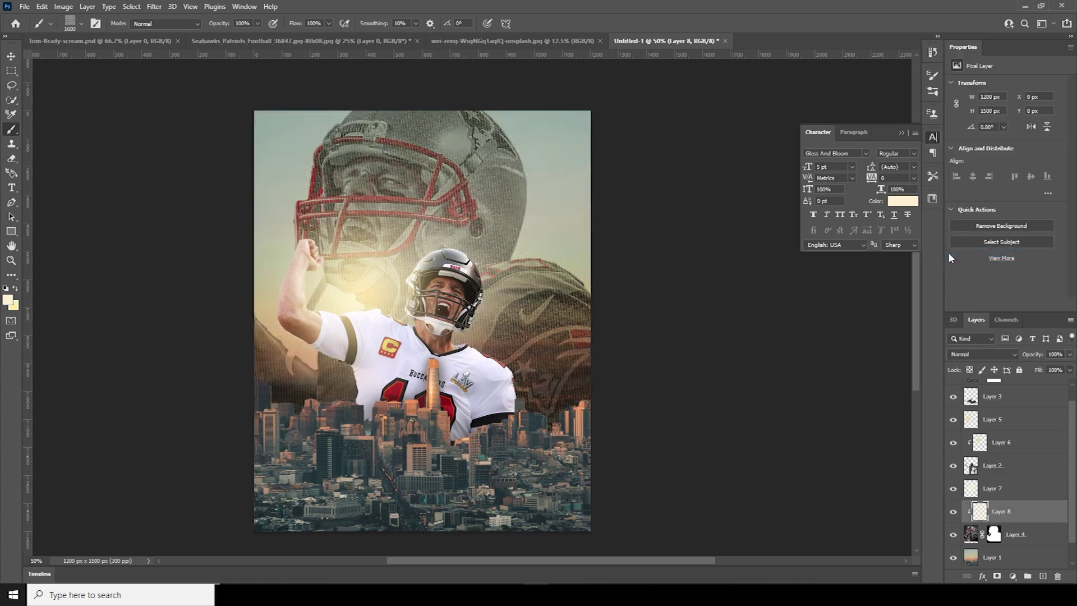
pyautogui.click(963, 355)
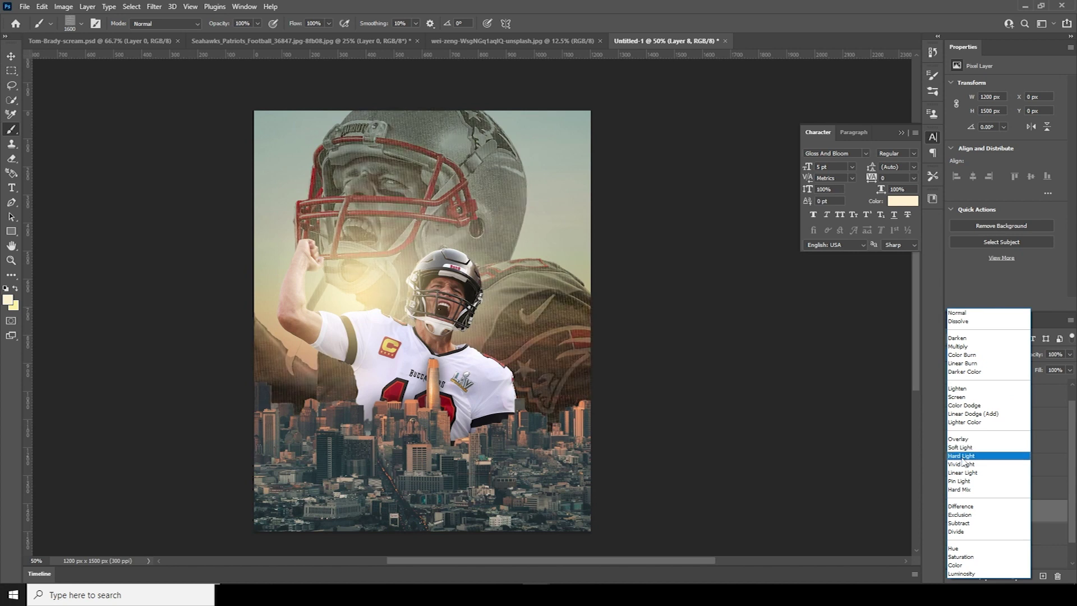
pyautogui.click(962, 458)
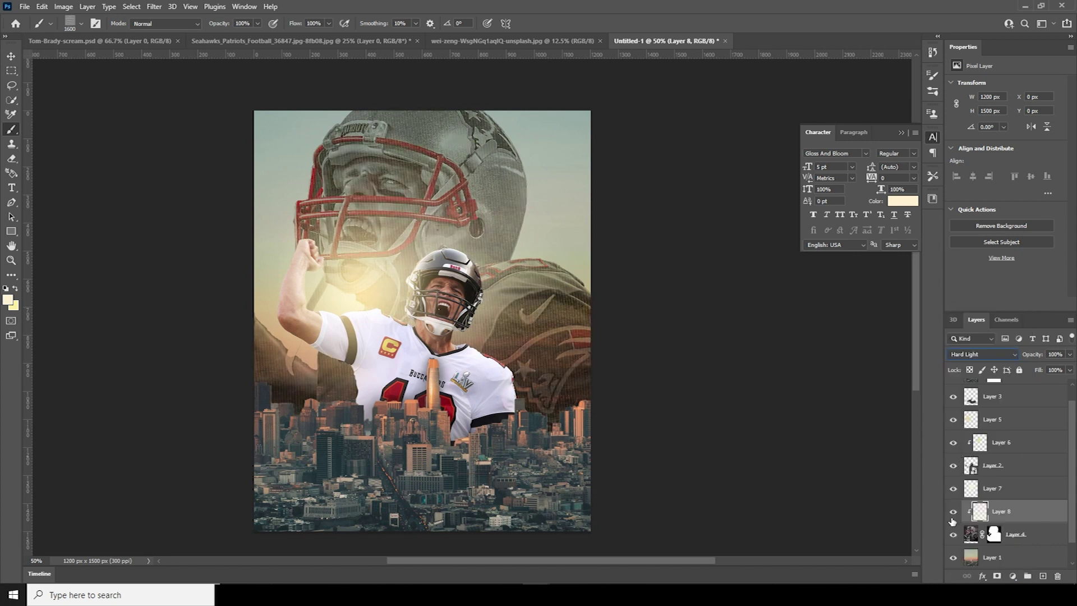
# - Enlarge the Patriots player layer to about 117%, rotate it about 4° counterclockwise and reposition it behind the Buccaneers player
pyautogui.click(969, 536)
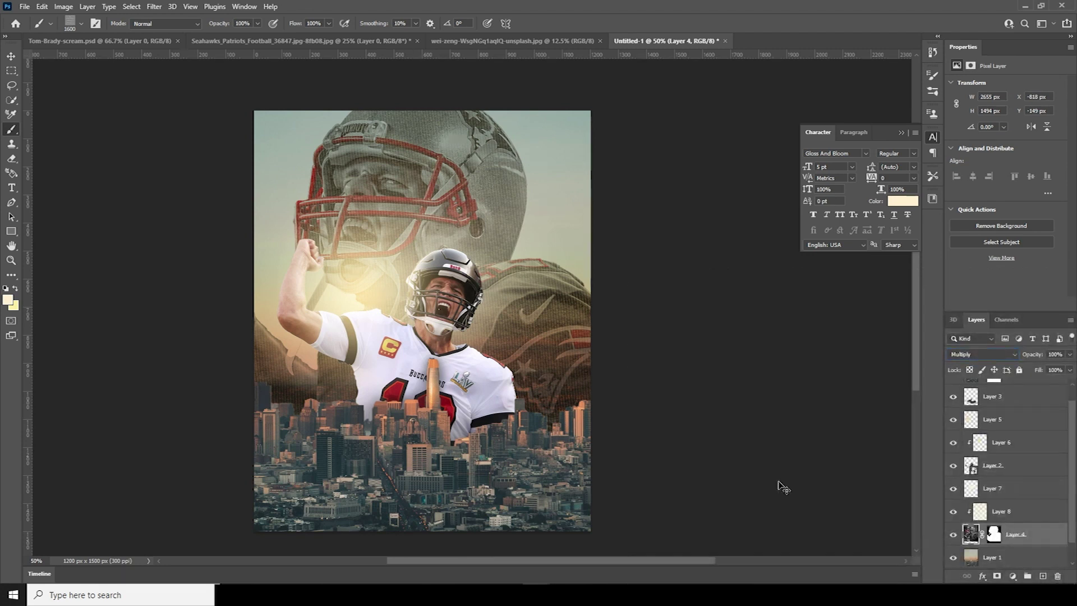
pyautogui.hotkey('ctrl', 't')
pyautogui.moveTo(583, 394); pyautogui.dragTo(565, 419)
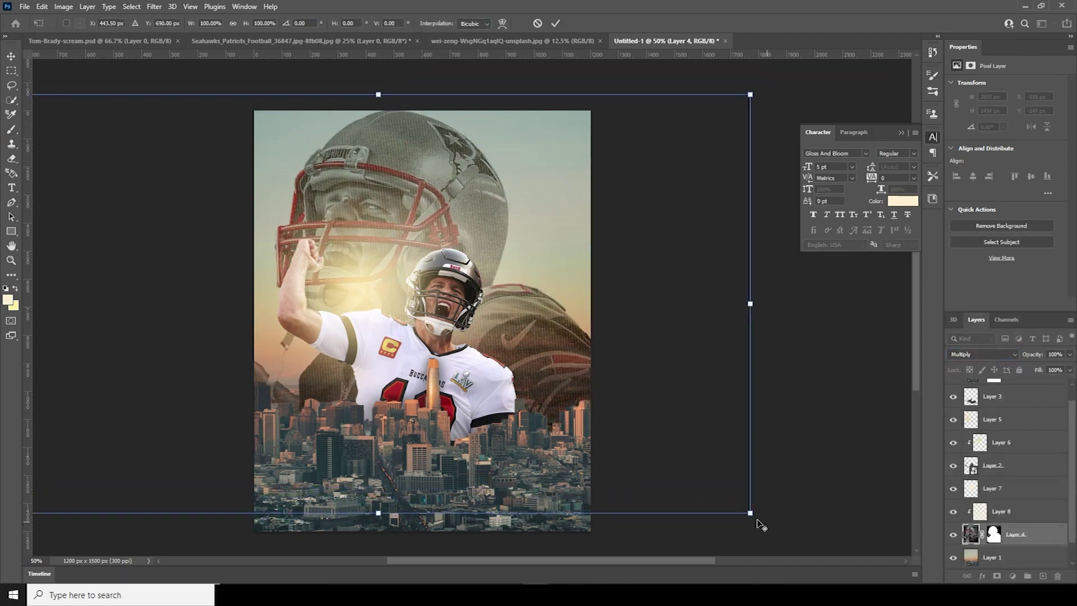
pyautogui.moveTo(756, 521); pyautogui.dragTo(816, 548)
pyautogui.moveTo(884, 473); pyautogui.dragTo(884, 429)
pyautogui.moveTo(675, 431); pyautogui.dragTo(693, 430)
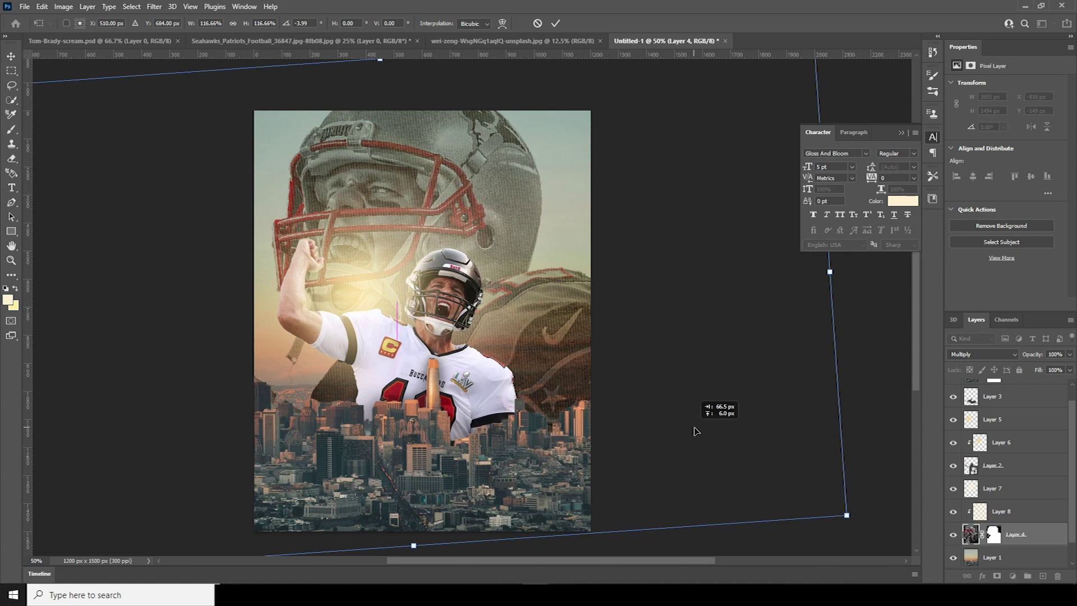
pyautogui.moveTo(693, 426); pyautogui.dragTo(694, 427)
pyautogui.press('Return')
pyautogui.press('b')
pyautogui.hotkey('ctrl', '-')
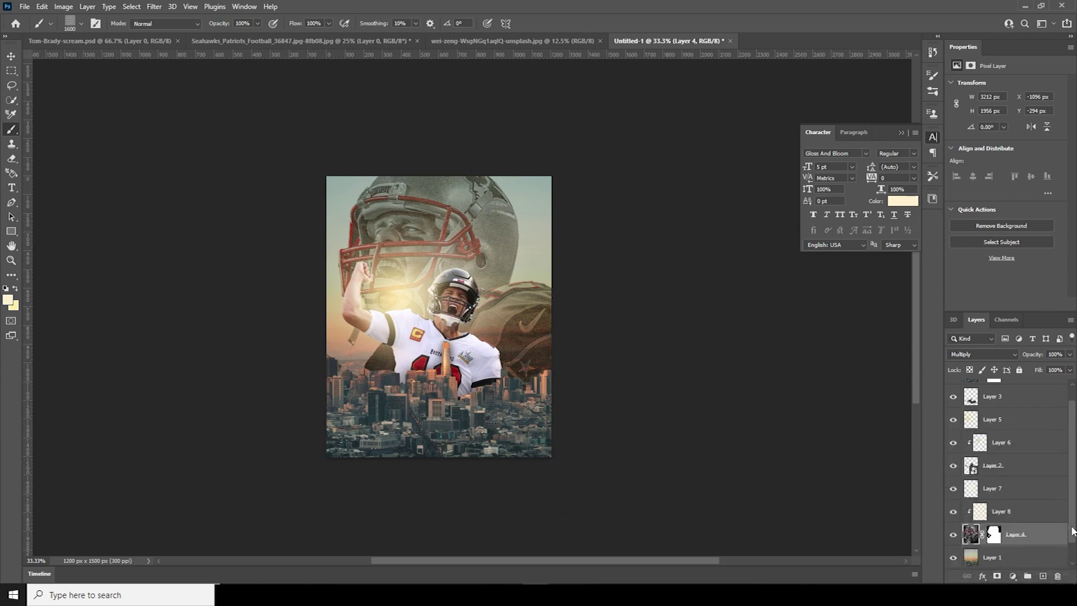
# - Add a new empty layer directly behind the Buccaneers player, above the pale glow layer
pyautogui.scroll(2, 1075, 497)
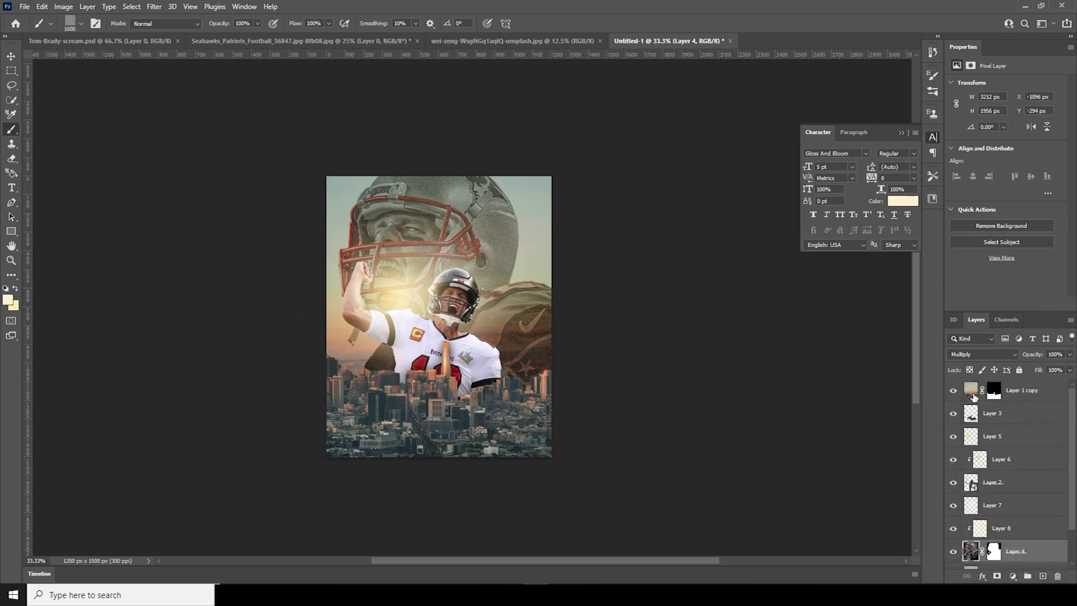
pyautogui.click(972, 391)
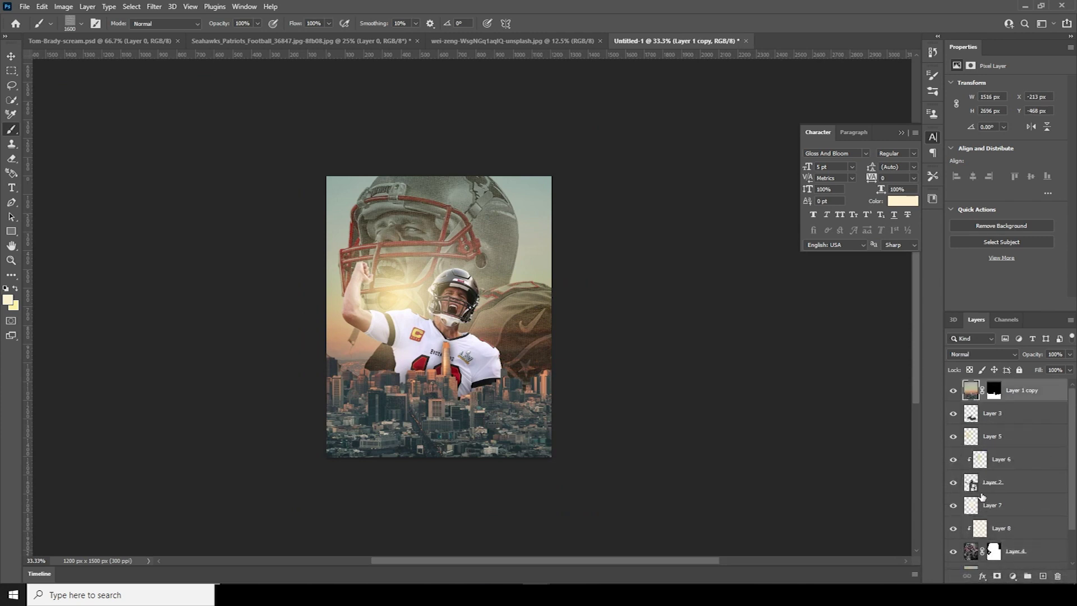
pyautogui.click(978, 443)
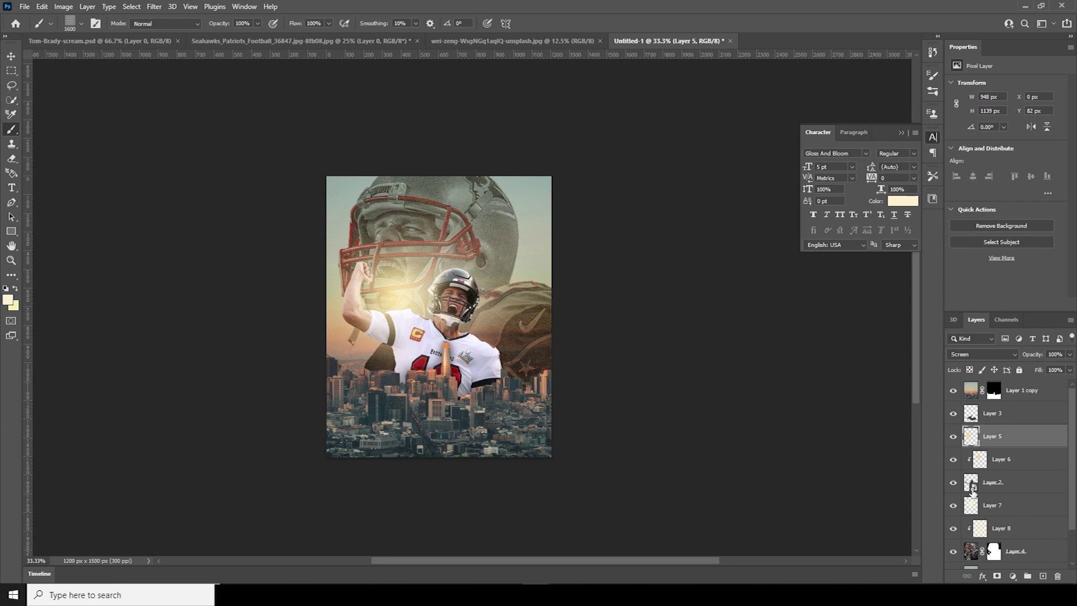
pyautogui.click(977, 509)
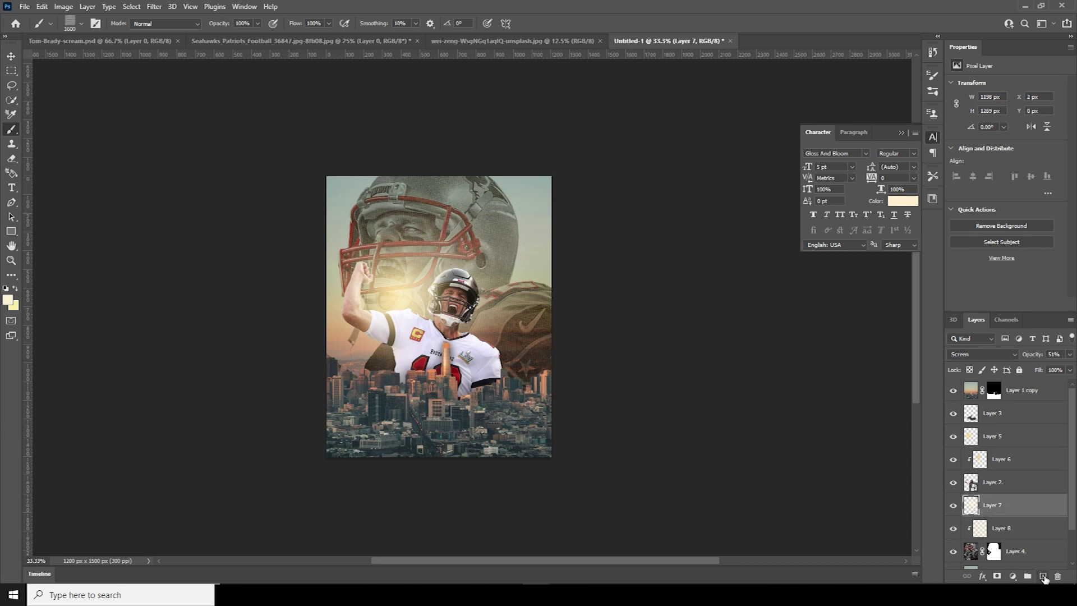
pyautogui.click(1043, 576)
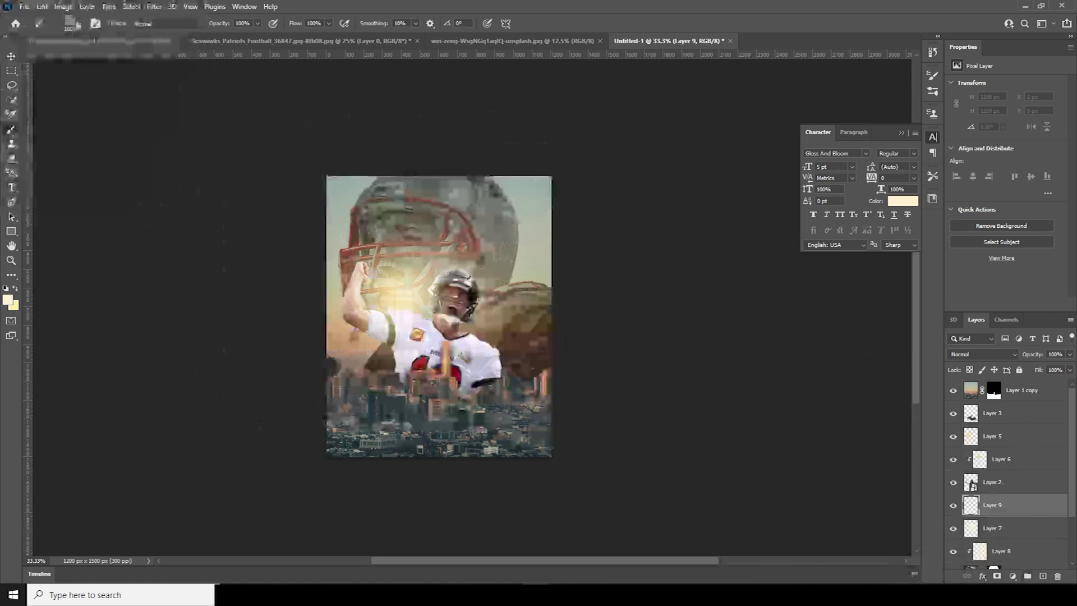
# - Choose the BB_FabricBrush_05 brush and a near-black foreground colour for darkening the background with fabric texture
pyautogui.click(80, 24)
pyautogui.scroll(1, 159, 277)
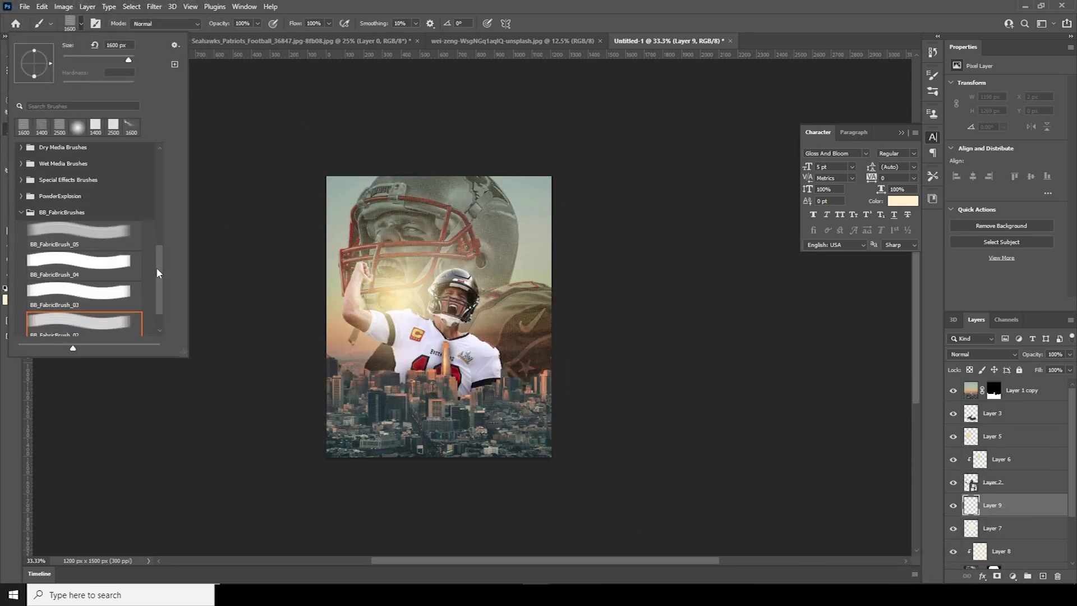
pyautogui.click(88, 241)
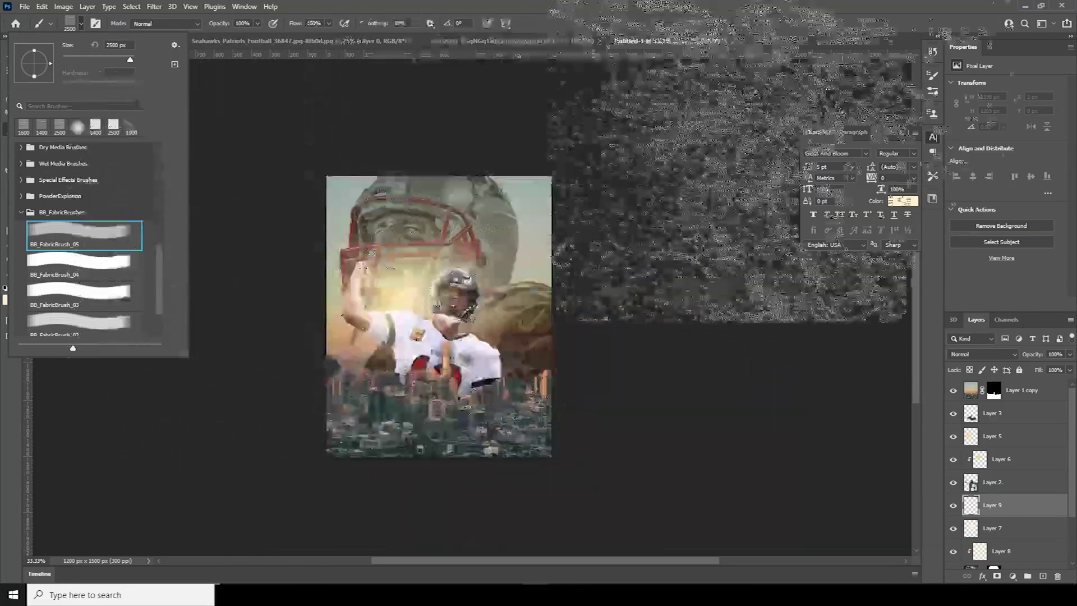
pyautogui.click(731, 2)
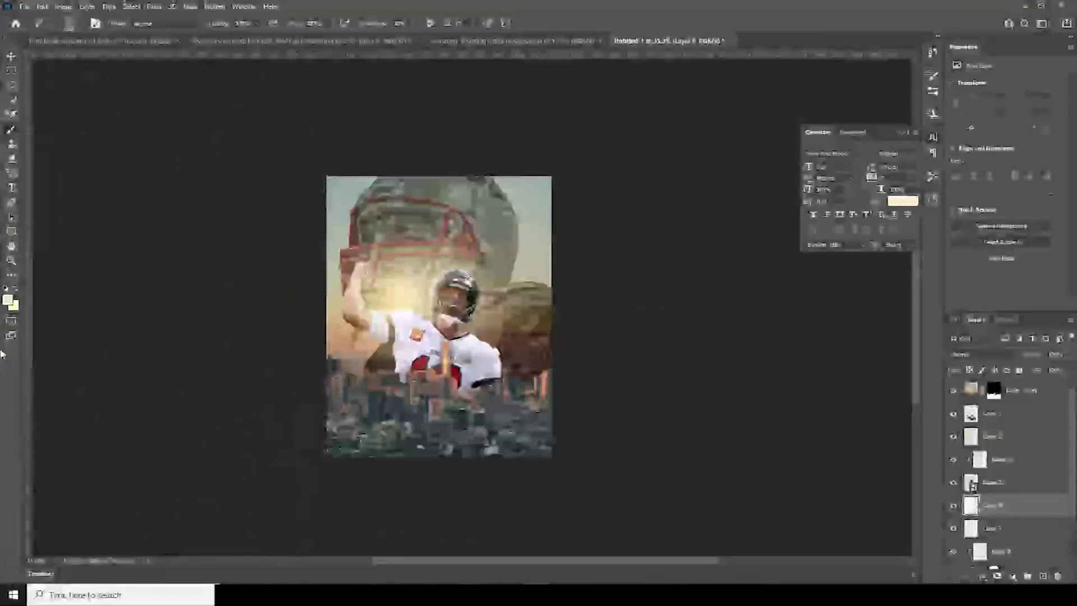
pyautogui.click(8, 300)
pyautogui.moveTo(633, 409); pyautogui.dragTo(625, 418)
pyautogui.click(882, 284)
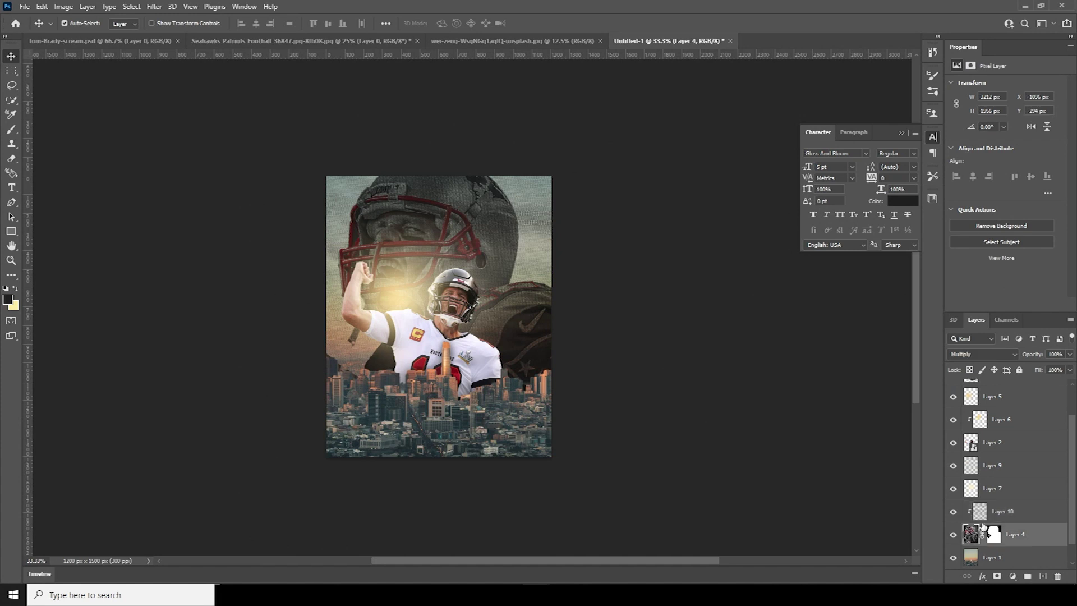
# - Add a Hue/Saturation adjustment above the dark texture layer behind the Buccaneers player and set its saturation to -100
pyautogui.click(1012, 577)
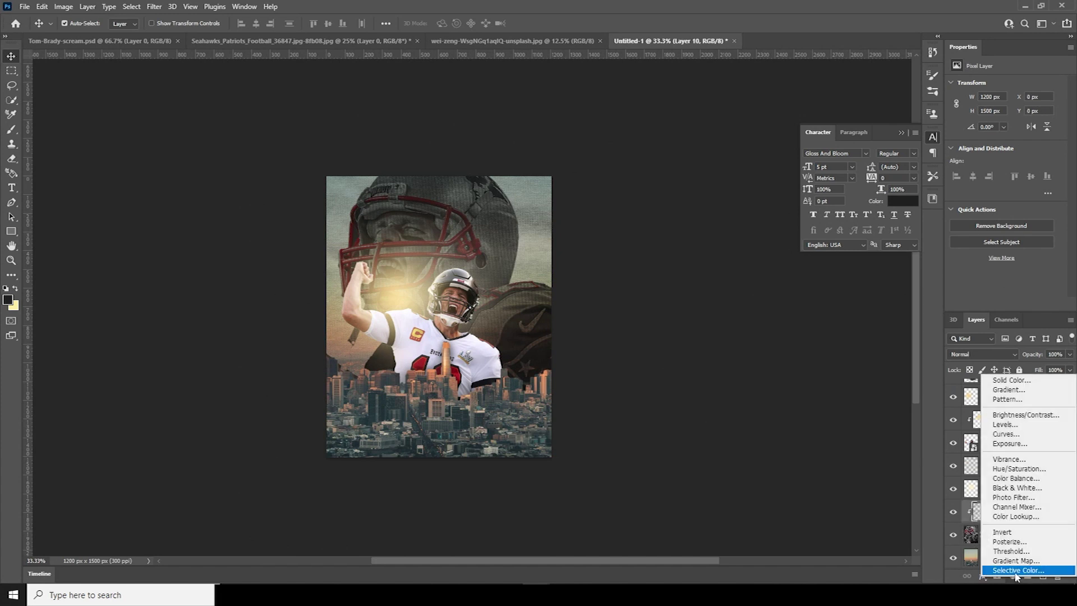
pyautogui.click(966, 444)
pyautogui.click(972, 474)
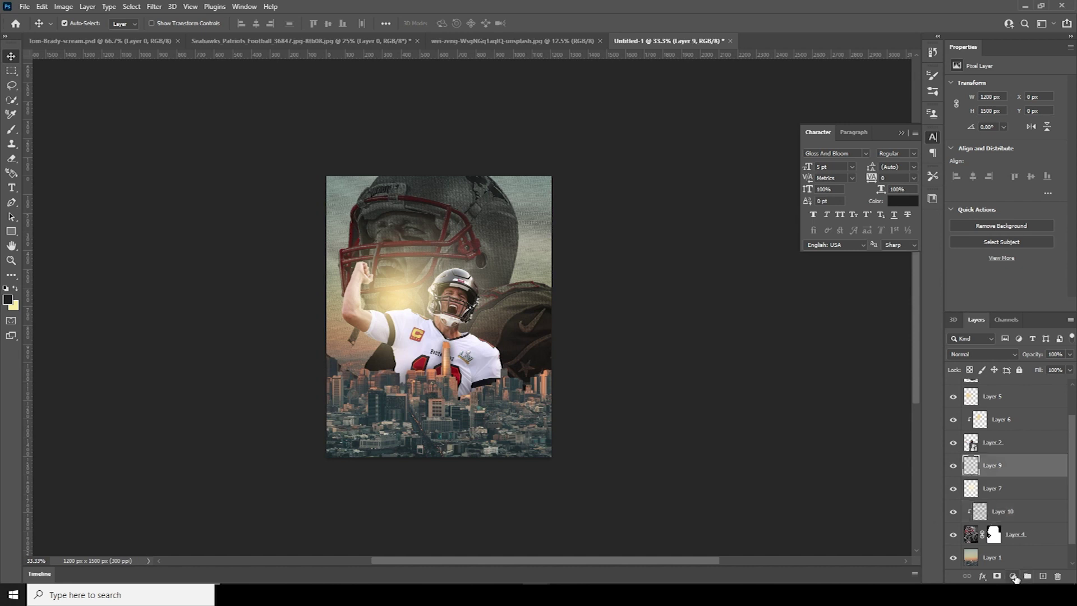
pyautogui.click(1013, 577)
pyautogui.click(1020, 470)
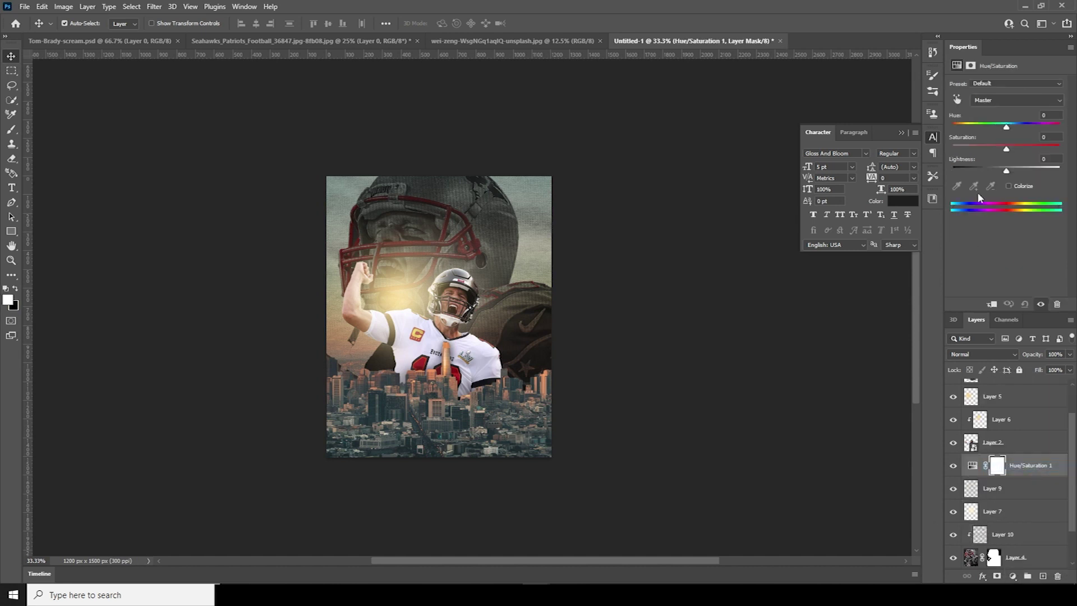
pyautogui.moveTo(962, 145); pyautogui.dragTo(938, 149)
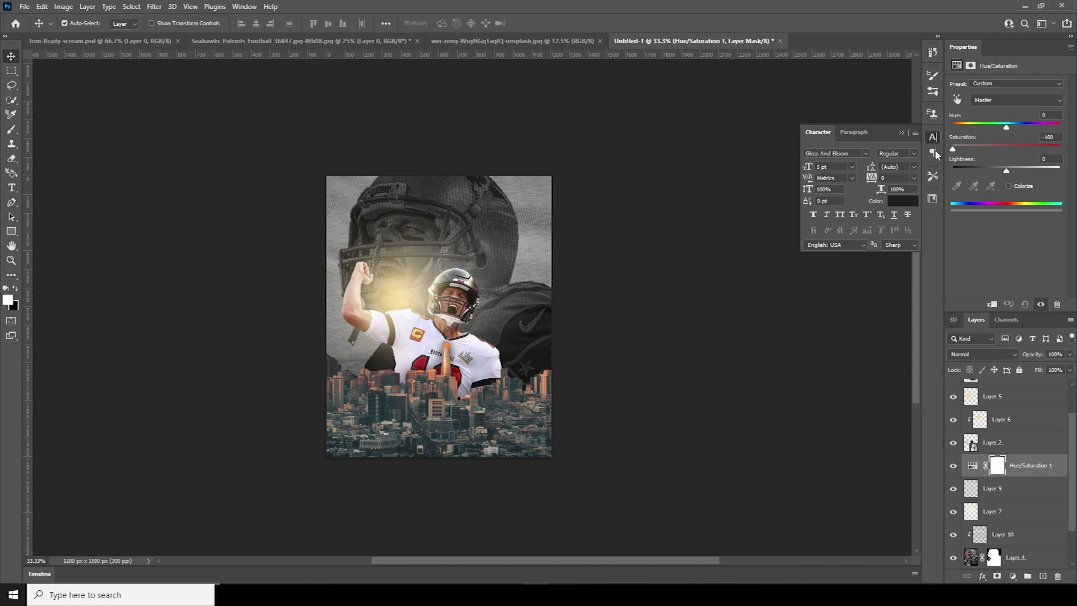
# - Add a Hue/Saturation adjustment clipped to the foreground skyline layer at the top of the stack and set its saturation to -100
pyautogui.scroll(2, 1074, 402)
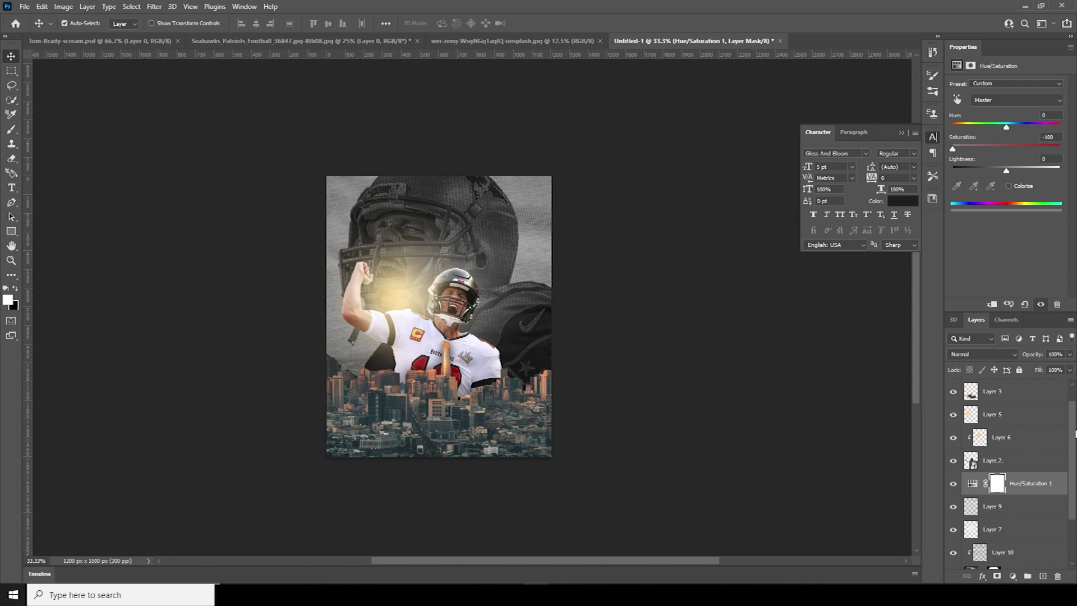
pyautogui.click(970, 392)
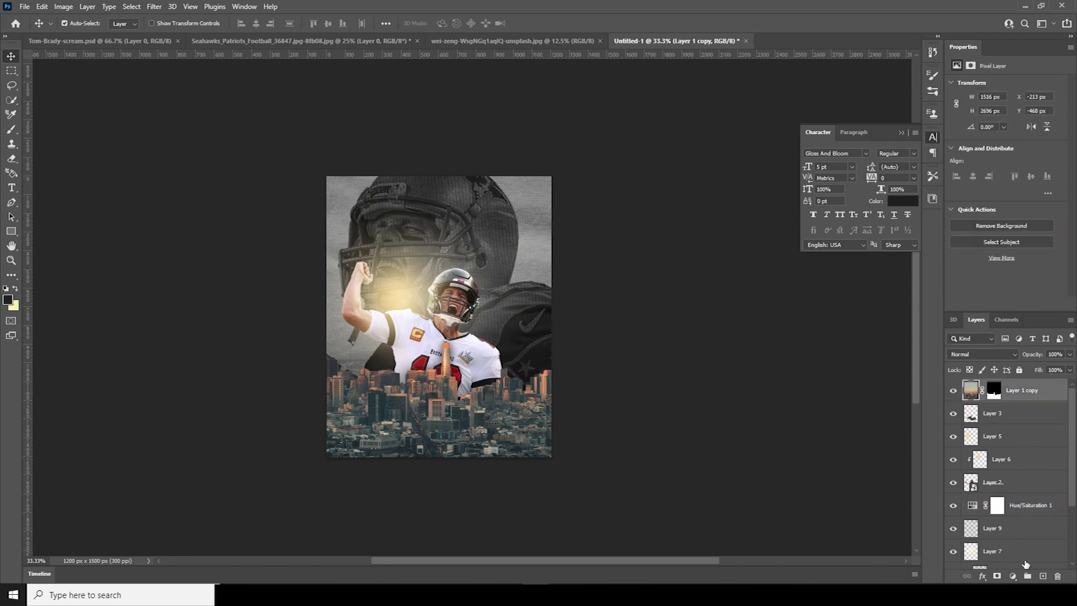
pyautogui.click(1013, 576)
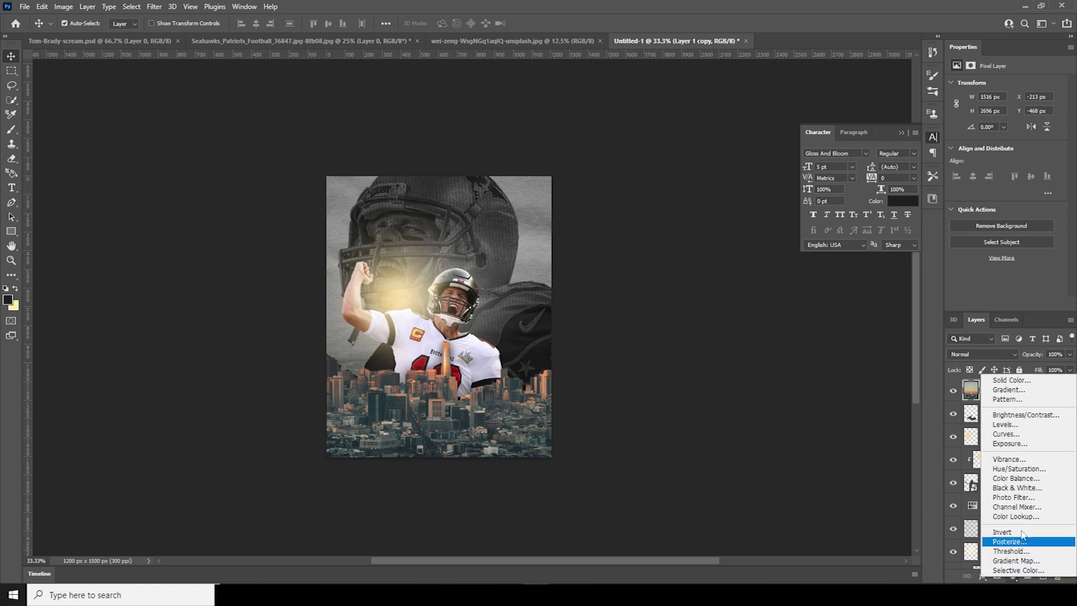
pyautogui.click(1020, 469)
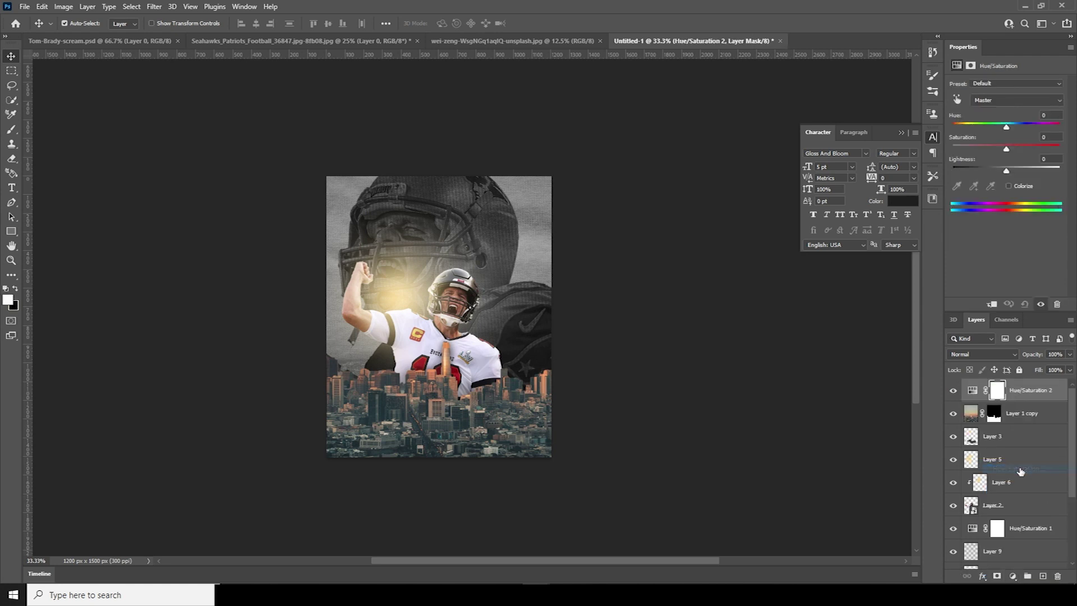
pyautogui.click(989, 306)
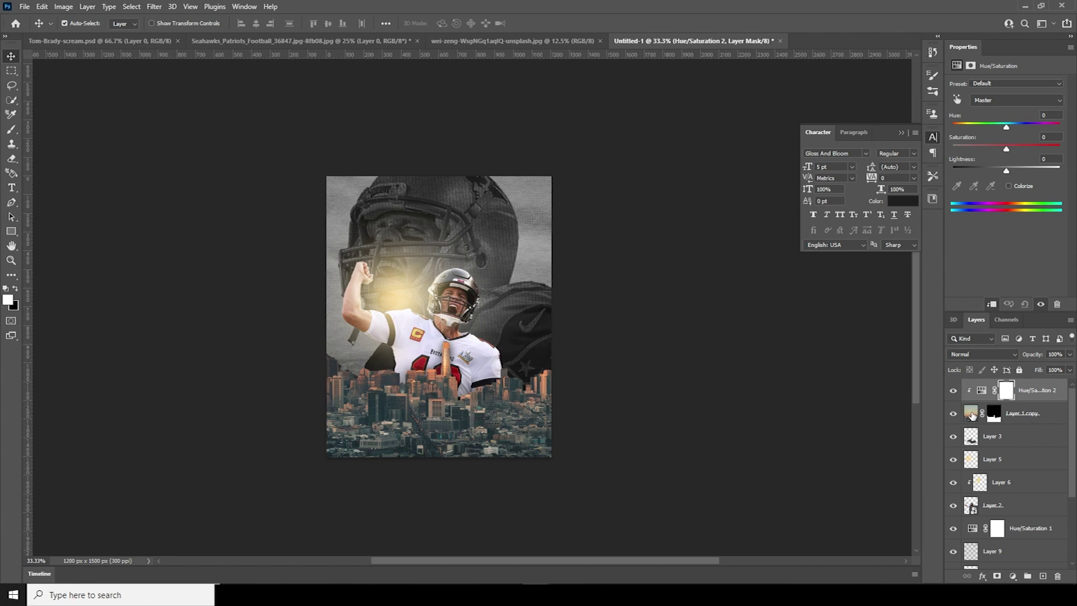
pyautogui.click(969, 415)
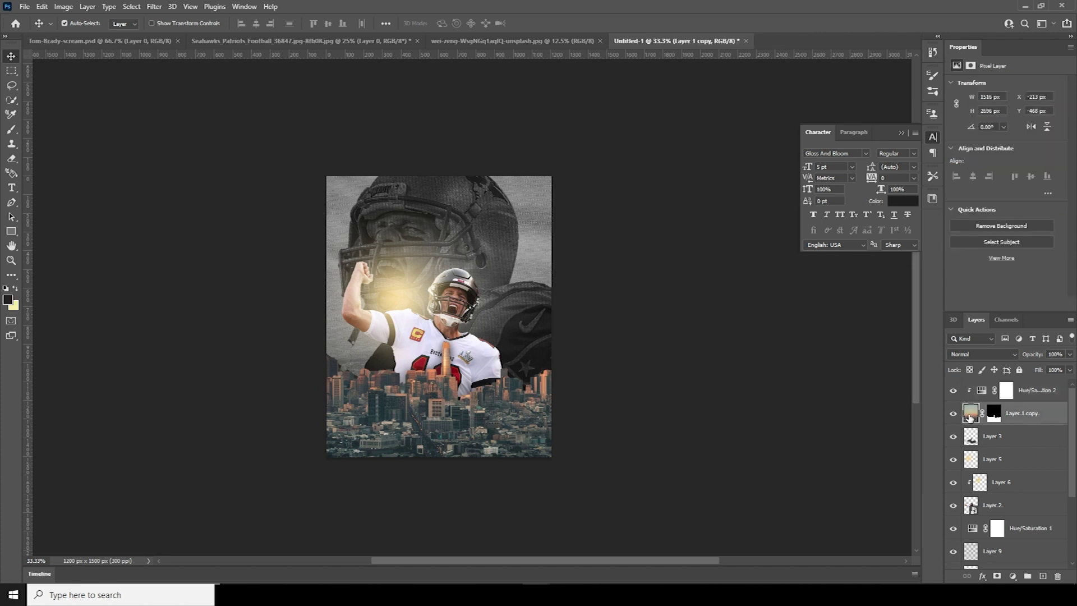
pyautogui.click(1005, 391)
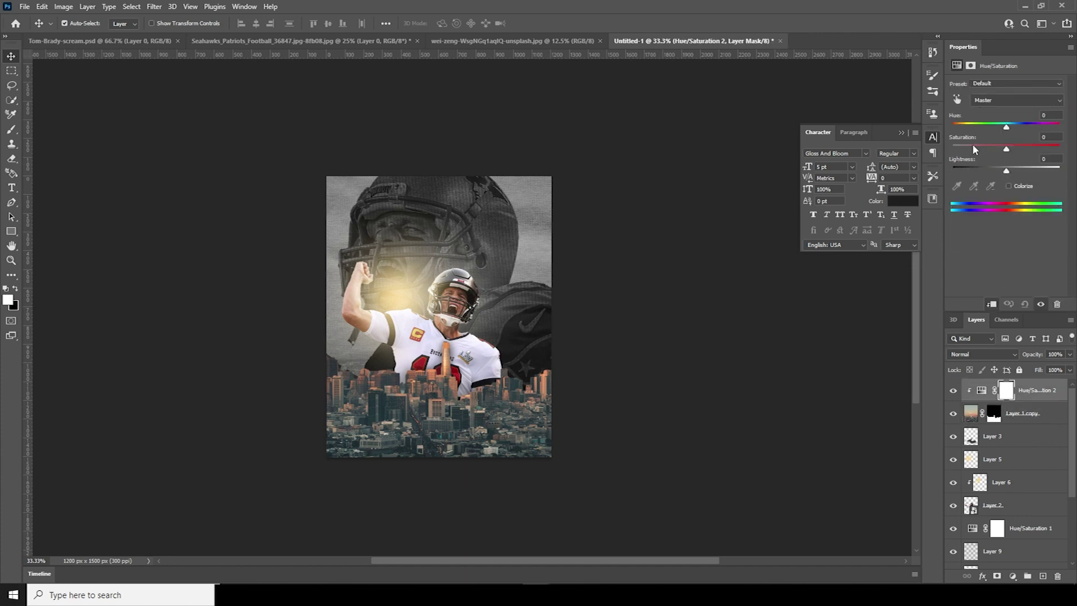
pyautogui.moveTo(973, 147); pyautogui.dragTo(944, 148)
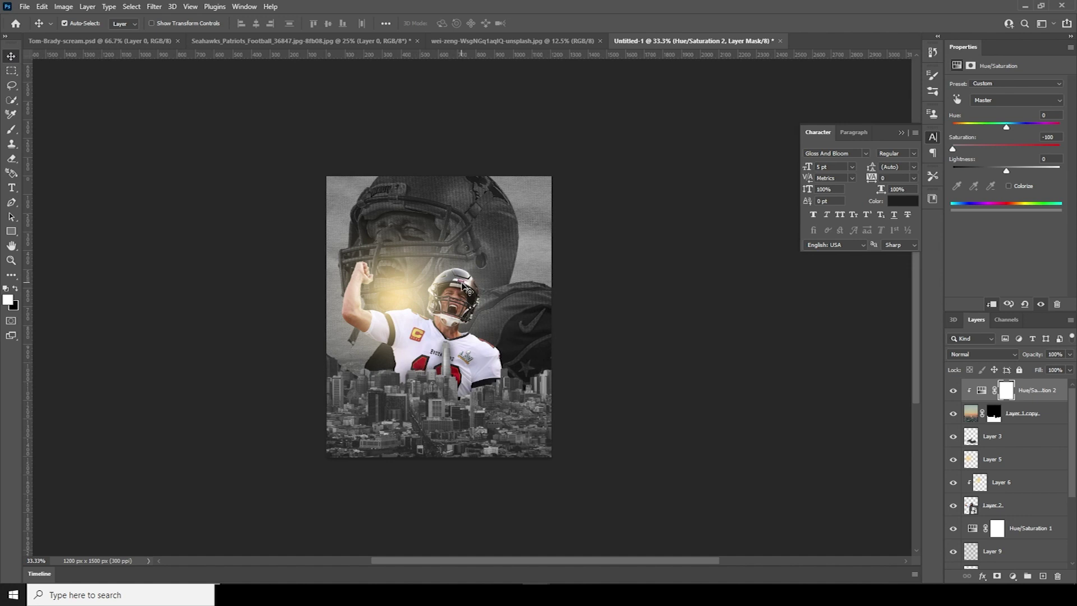
# - Open the Camera Raw Filter on the Buccaneers player layer and apply the previous settings
pyautogui.click(468, 288)
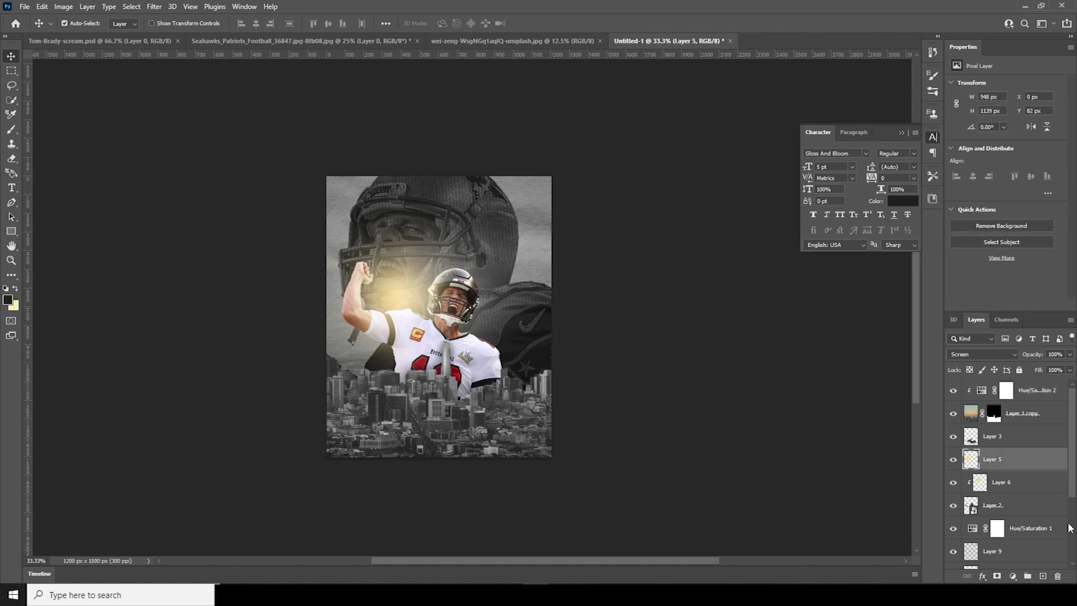
pyautogui.scroll(-1, 1055, 478)
pyautogui.click(971, 481)
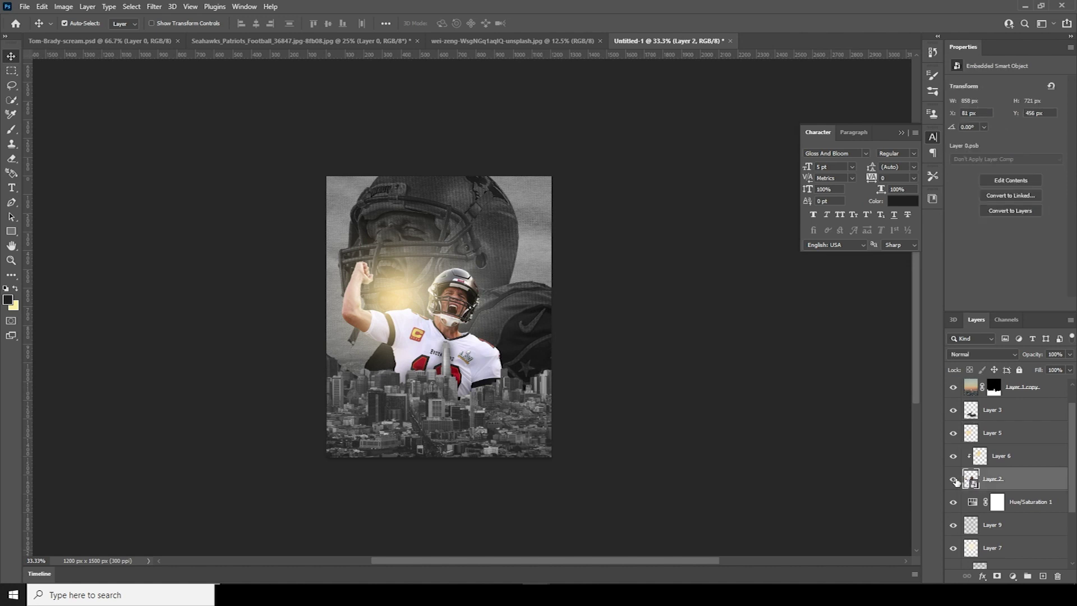
pyautogui.click(954, 480)
pyautogui.click(954, 480)
pyautogui.click(153, 6)
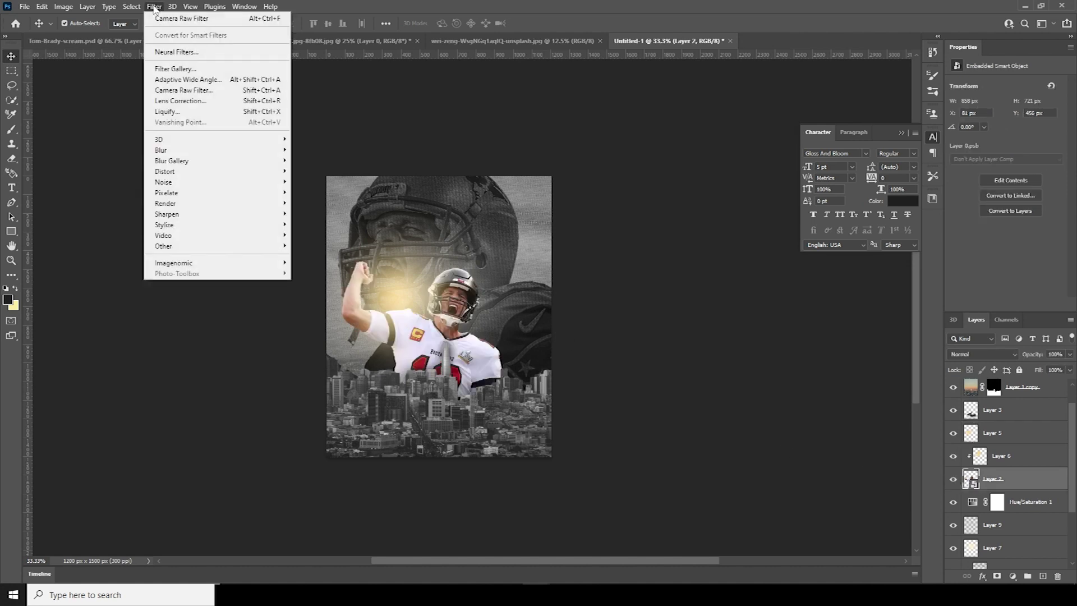
pyautogui.click(183, 90)
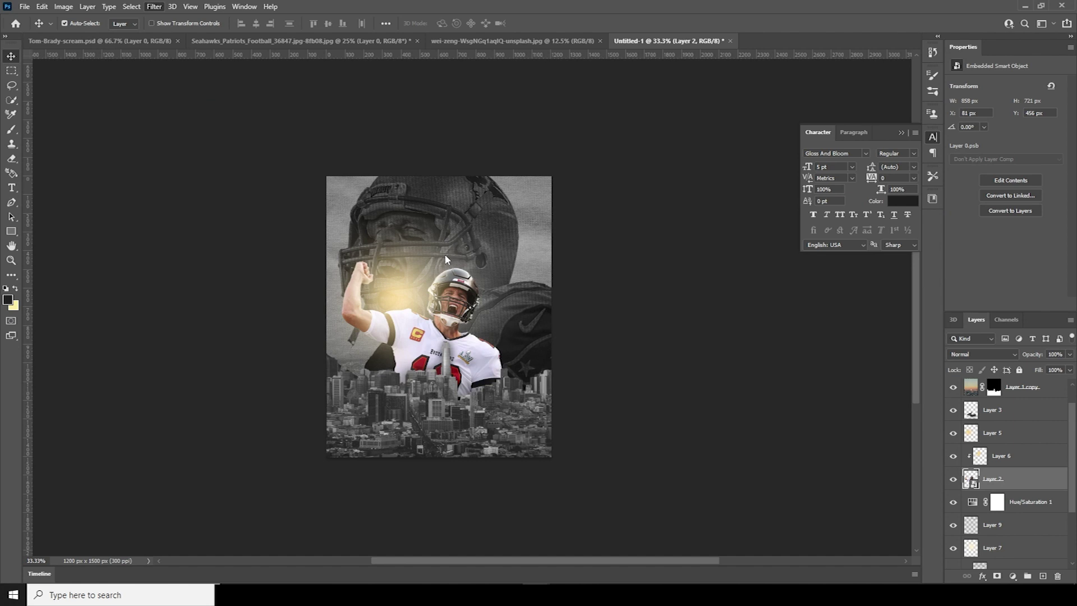
pyautogui.hotkey('ctrl', 'shift', 'a')
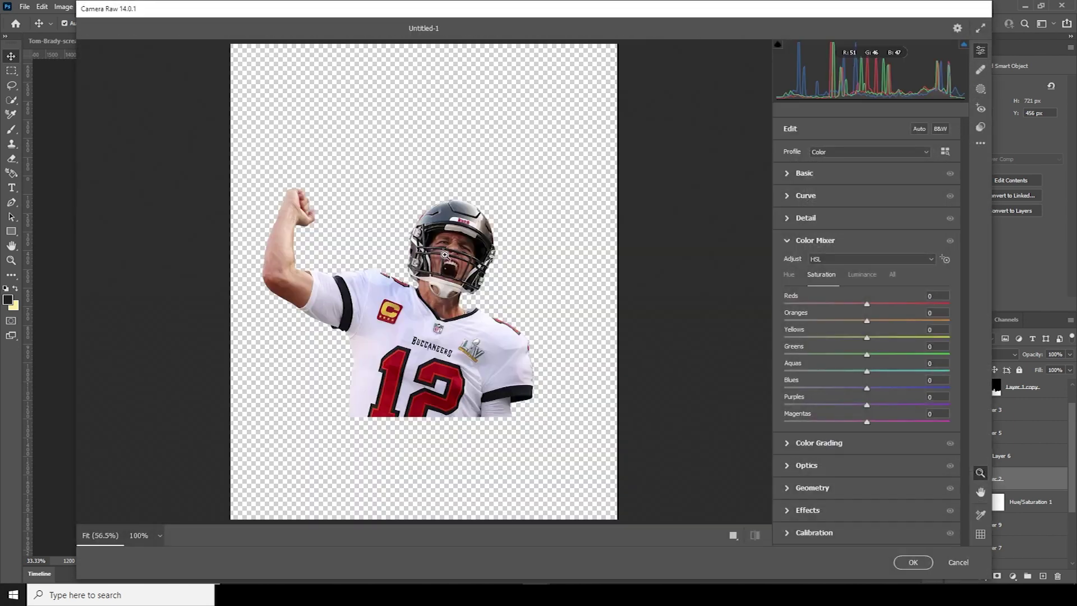
pyautogui.click(980, 144)
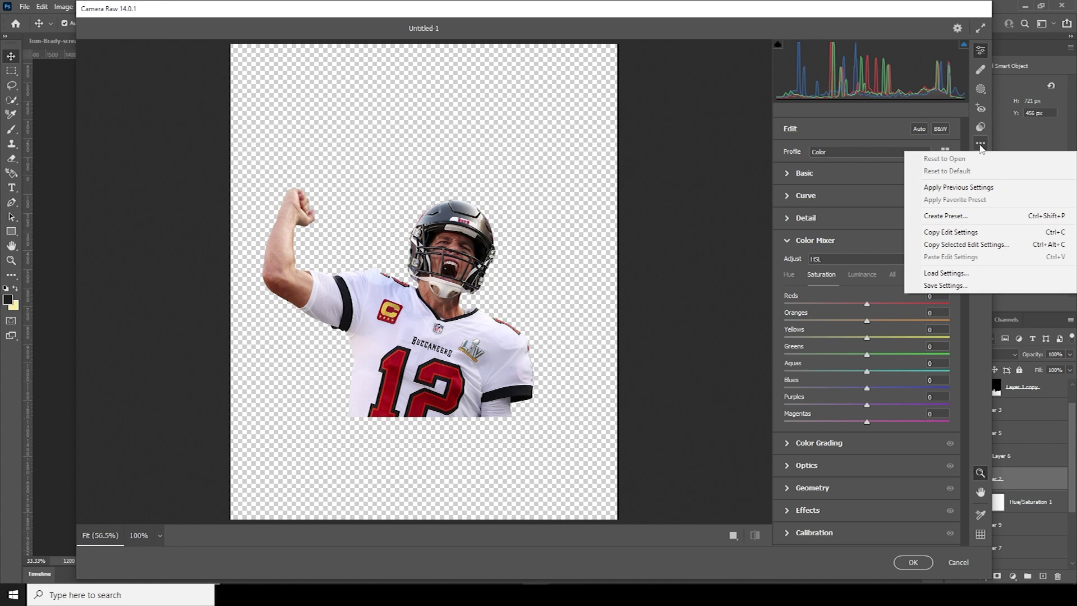
pyautogui.click(957, 191)
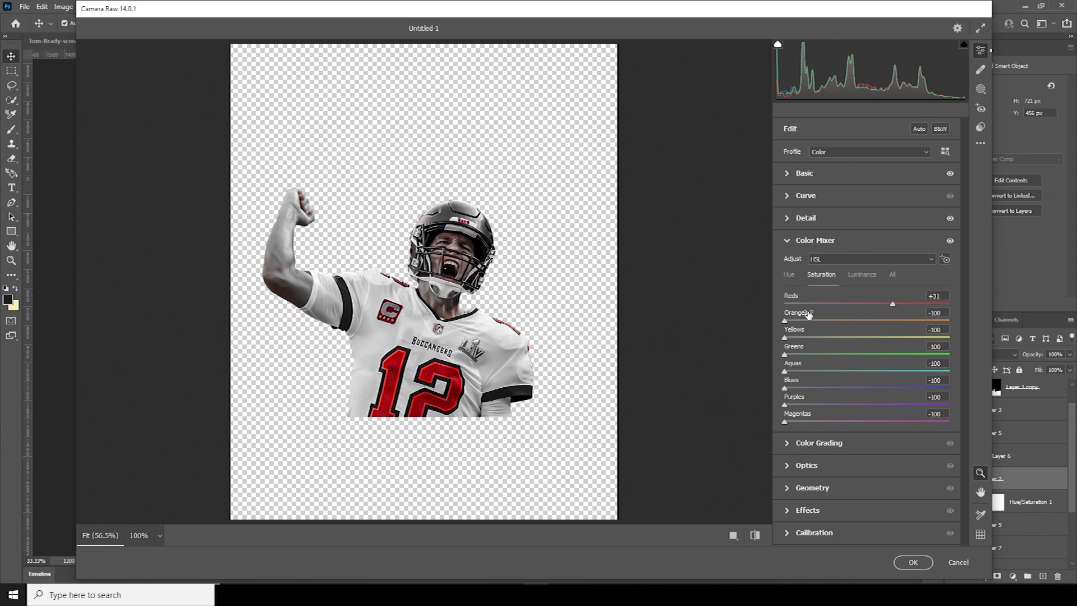
# - Lower the Buccaneers player's Whites to -90 and apply the Camera Raw adjustments
pyautogui.click(787, 179)
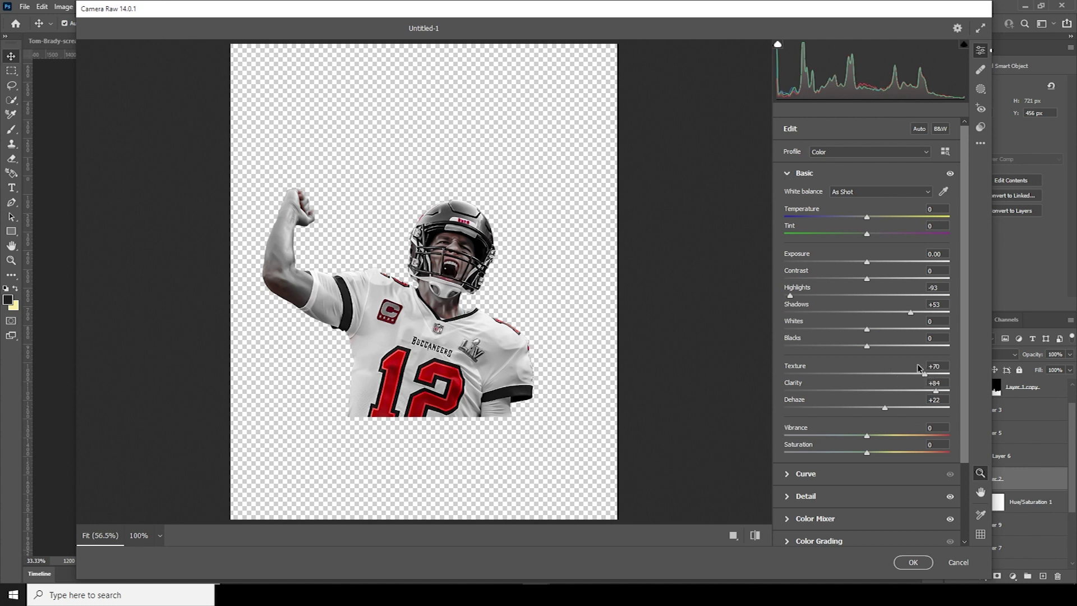
pyautogui.click(793, 330)
pyautogui.moveTo(794, 332); pyautogui.dragTo(794, 332)
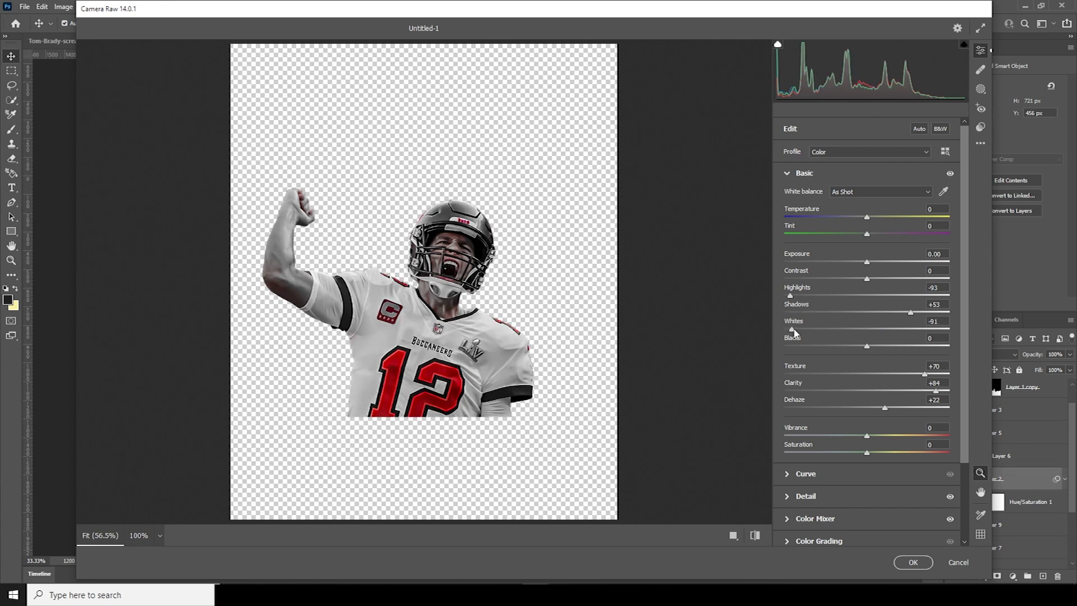
pyautogui.click(912, 561)
# - Scale the Patriots player layer down proportionally to about 2368 x 1440 px and shift it slightly upward
pyautogui.scroll(-5, 1004, 477)
pyautogui.click(970, 511)
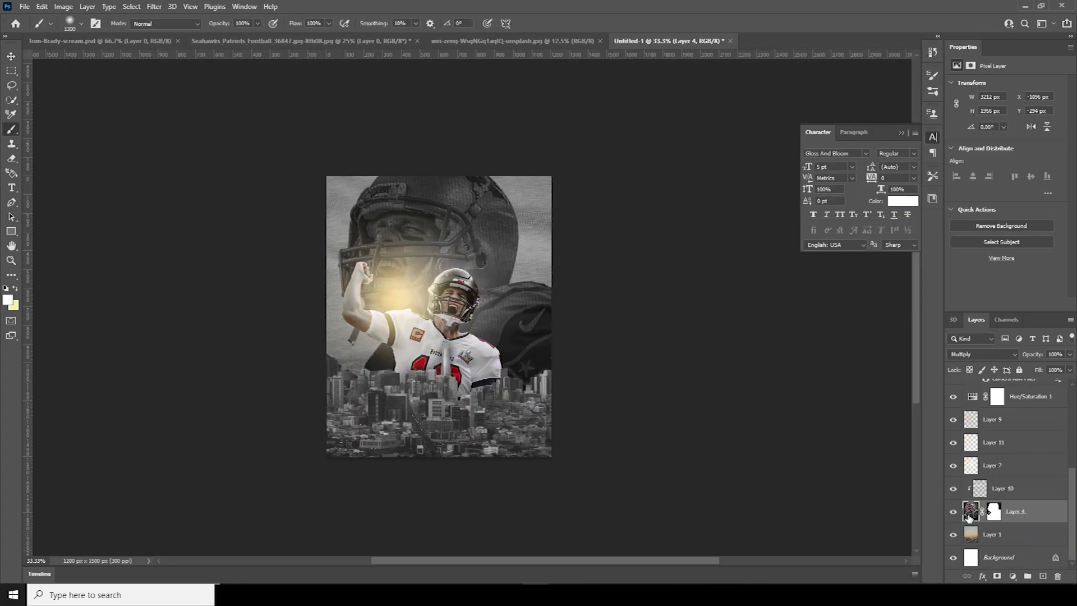
pyautogui.press('b')
pyautogui.hotkey('ctrl', 't')
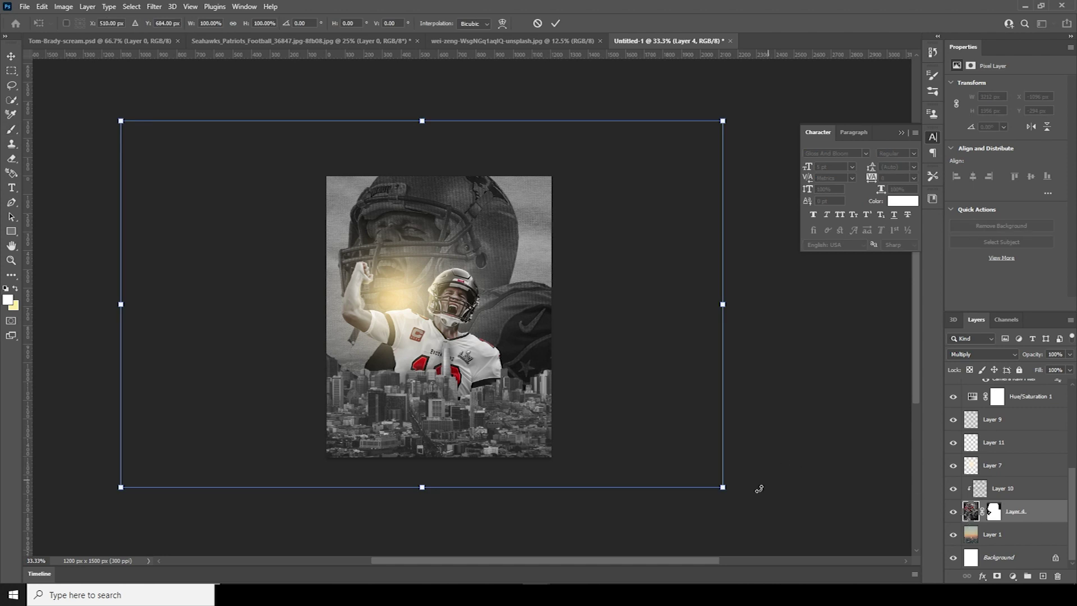
pyautogui.moveTo(725, 490); pyautogui.dragTo(648, 466)
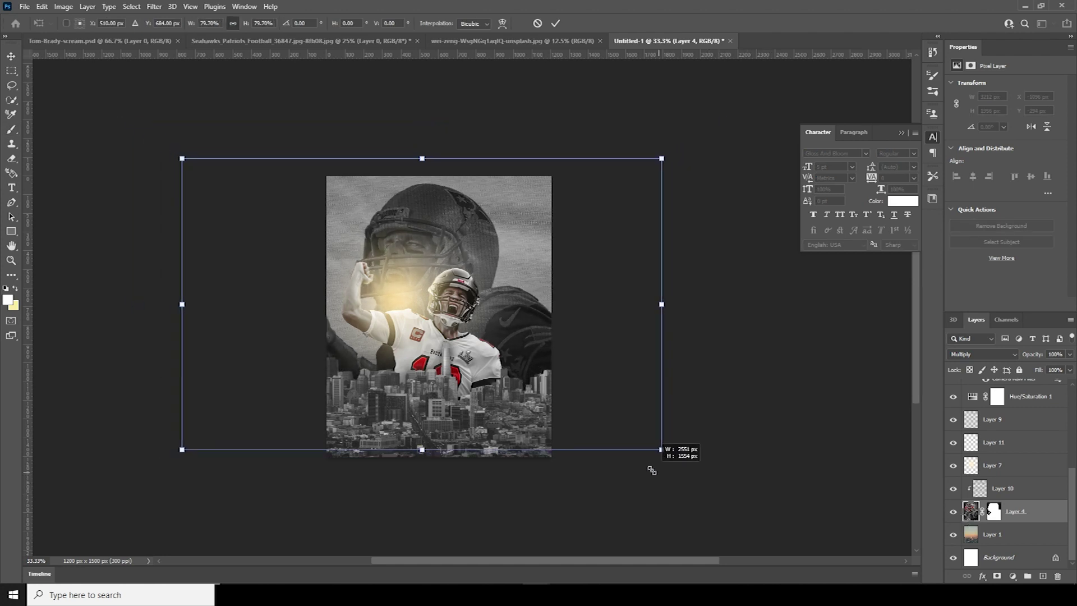
pyautogui.press('Return')
# - Set up the Pen tool in Shape mode with a dark red fill and no stroke
pyautogui.click(11, 232)
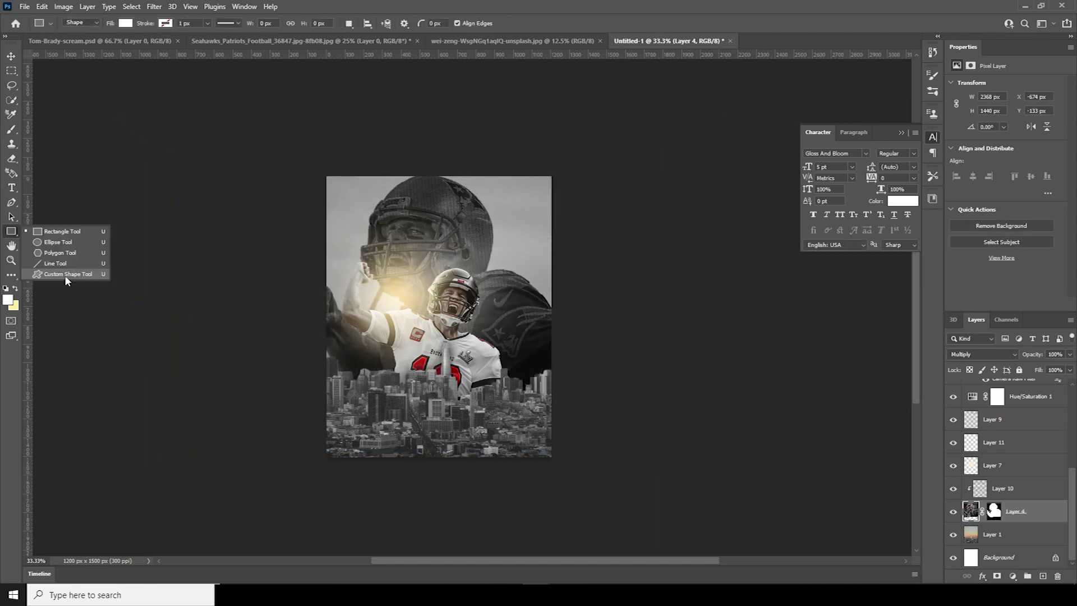
pyautogui.click(66, 274)
pyautogui.click(11, 202)
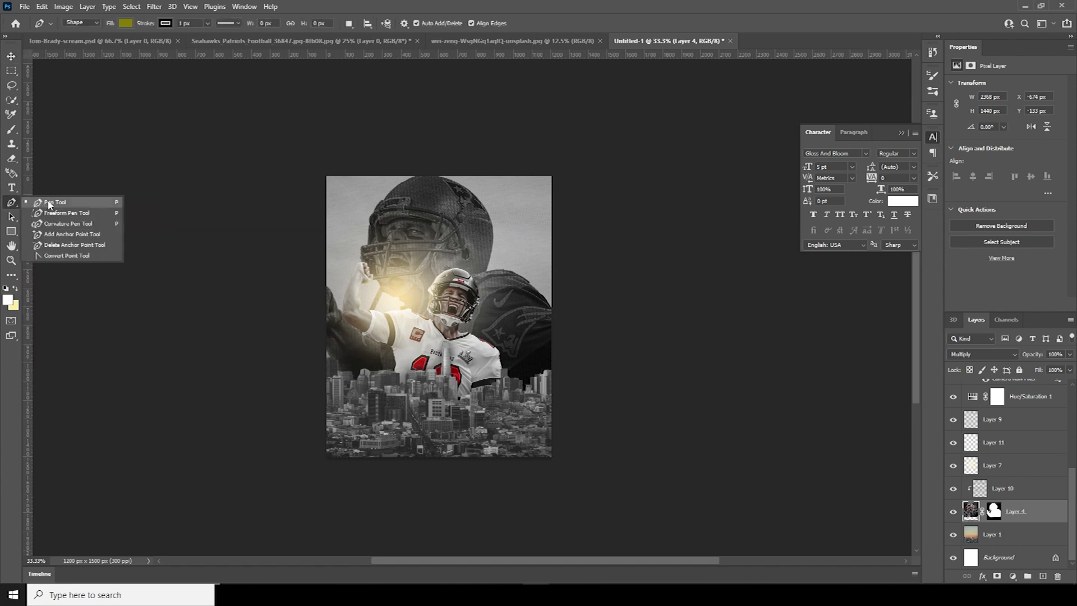
pyautogui.click(50, 204)
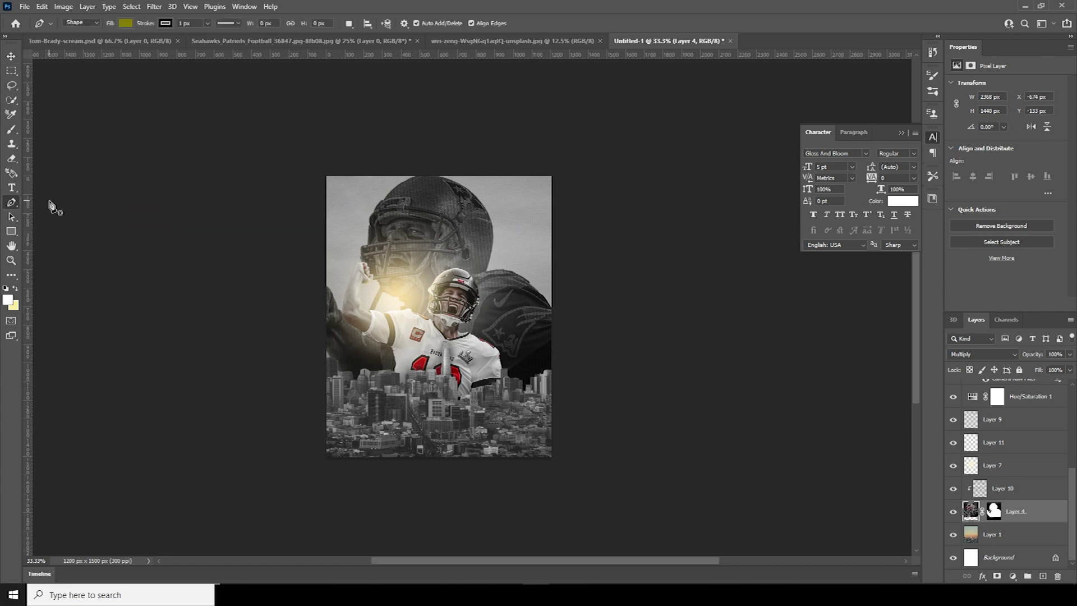
pyautogui.click(96, 26)
pyautogui.click(84, 33)
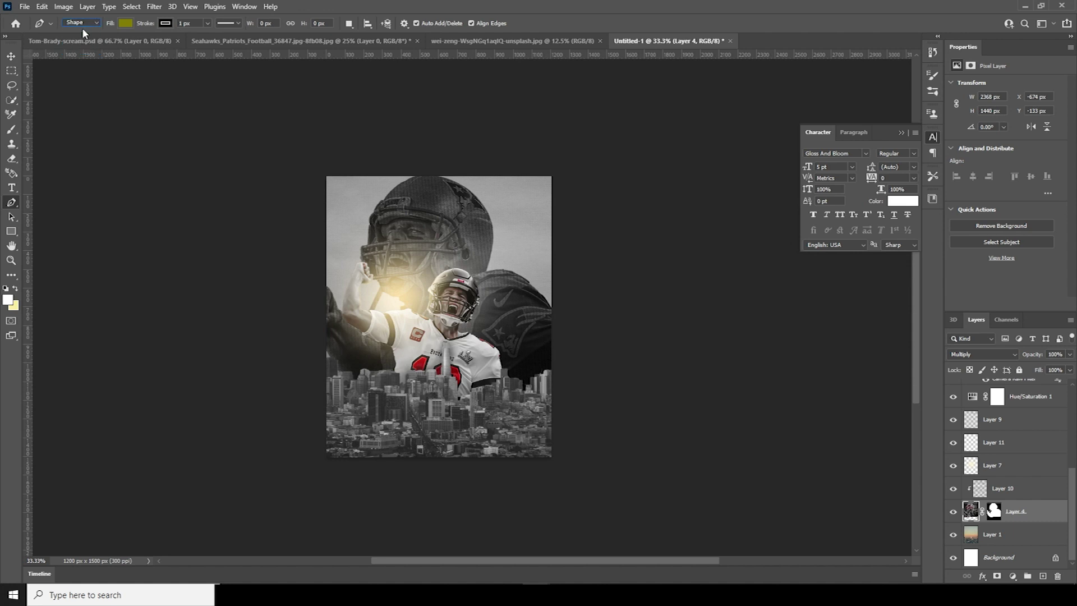
pyautogui.click(127, 25)
pyautogui.click(107, 83)
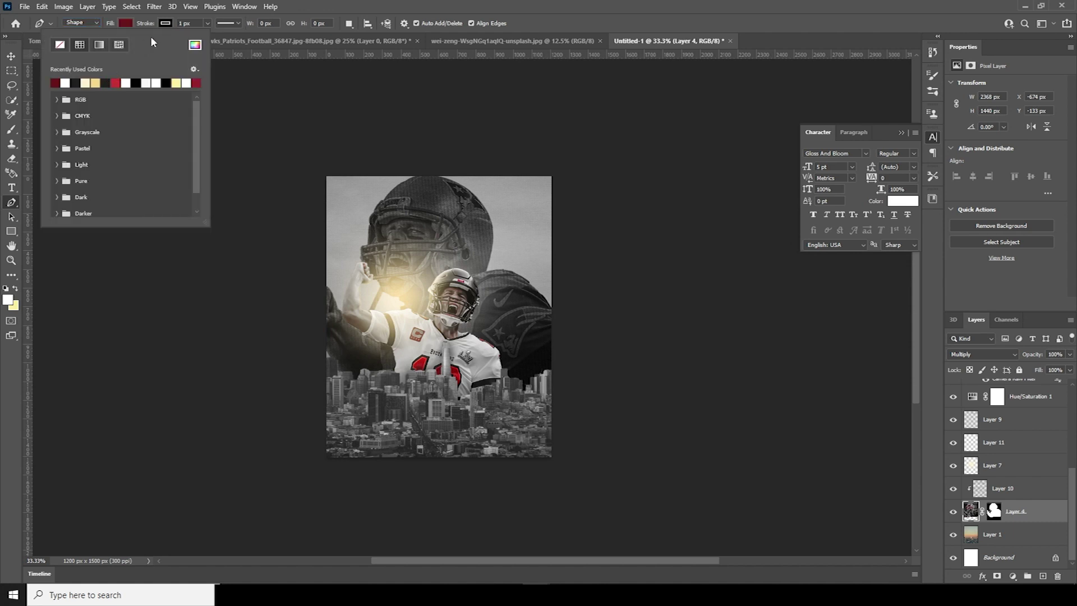
pyautogui.click(165, 24)
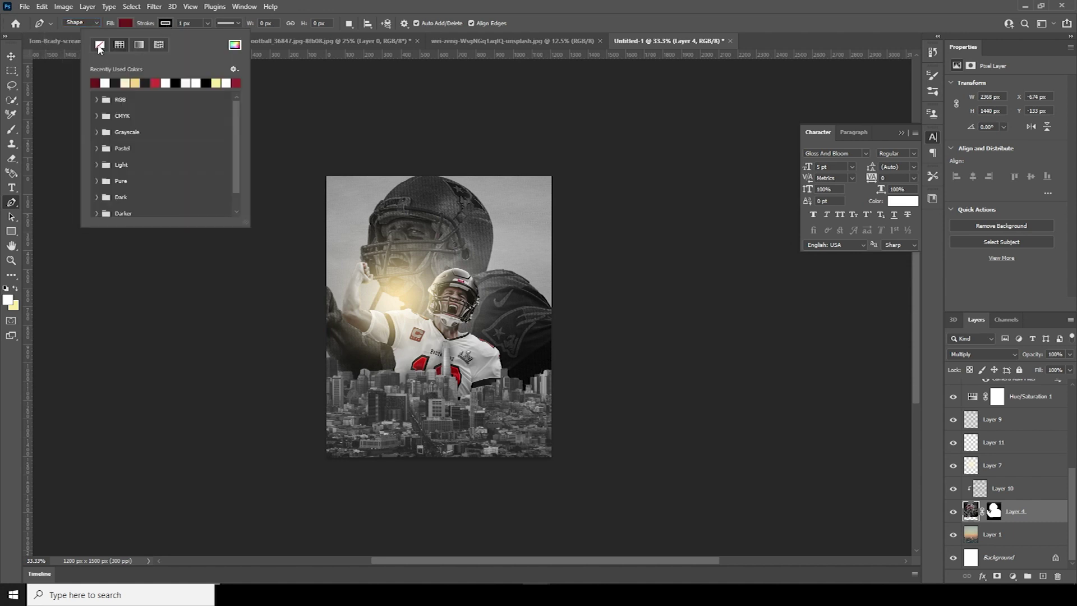
pyautogui.click(99, 47)
# - Draw a closed triangle of about 1376 x 1249 px extending from the Buccaneers player's chest past the poster's upper-right edge
pyautogui.click(567, 139)
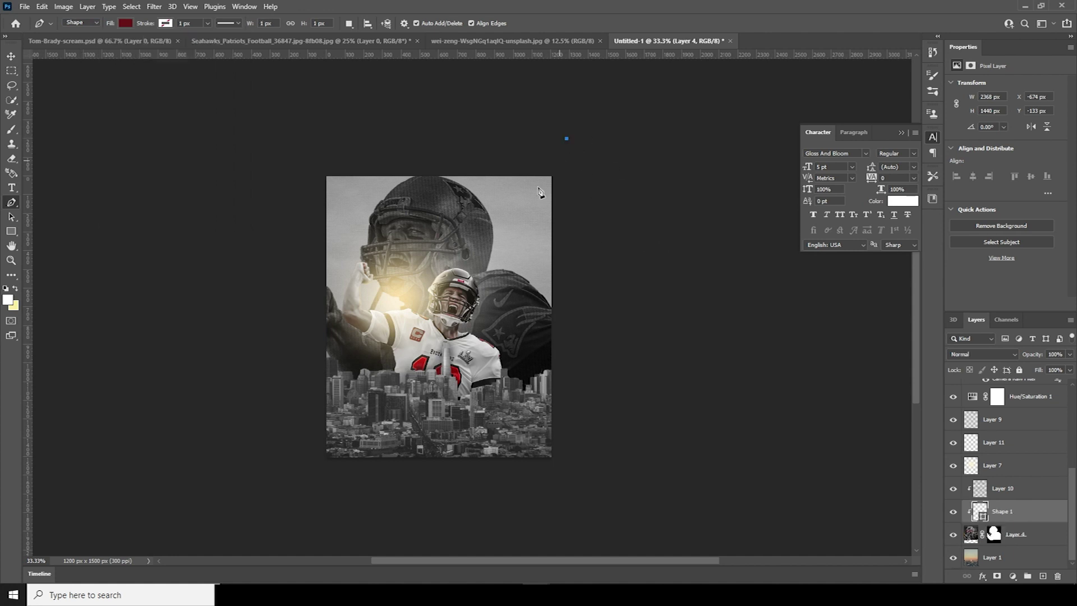
pyautogui.click(399, 372)
pyautogui.click(657, 366)
pyautogui.click(566, 139)
# - Place the red triangle layer directly behind the Buccaneers player, above Hue/Saturation 1, and set its blend mode to Multiply
pyautogui.moveTo(985, 517); pyautogui.dragTo(990, 397)
pyautogui.click(967, 354)
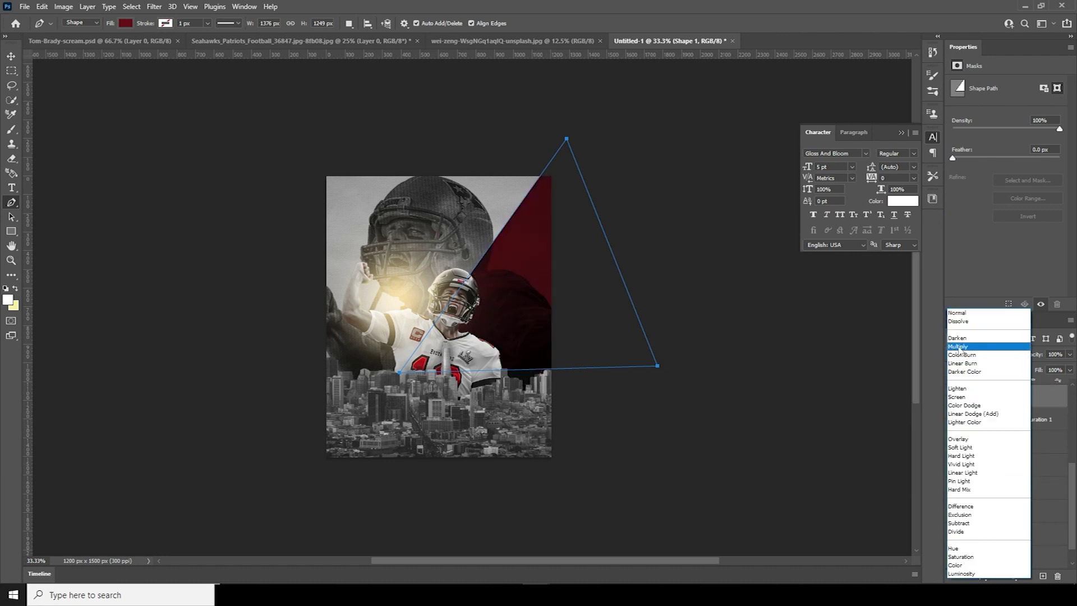
pyautogui.click(958, 347)
# - Rotate the red triangle about 18.5° counterclockwise and move it upward so it fills the poster's upper-right area
pyautogui.click(11, 56)
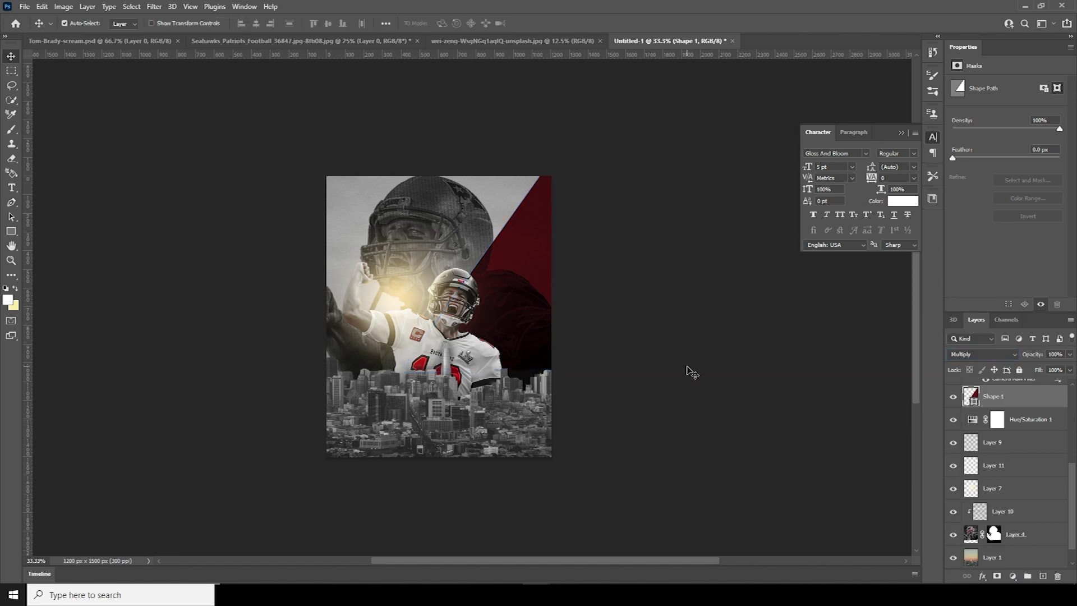
pyautogui.hotkey('ctrl', 't')
pyautogui.moveTo(681, 411); pyautogui.dragTo(676, 352)
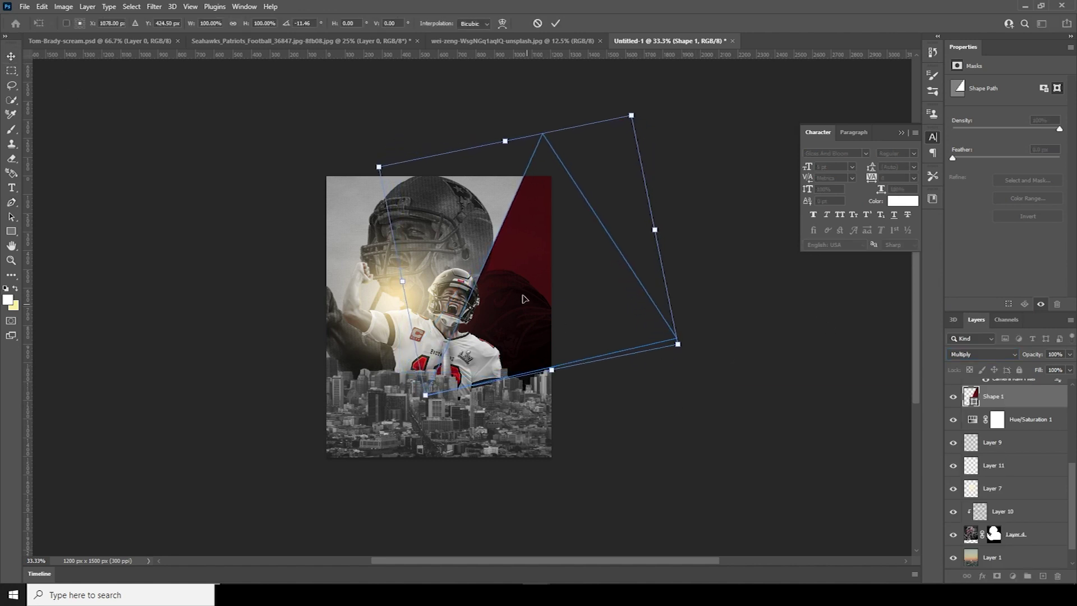
pyautogui.moveTo(523, 300); pyautogui.dragTo(517, 250)
pyautogui.moveTo(738, 288); pyautogui.dragTo(738, 279)
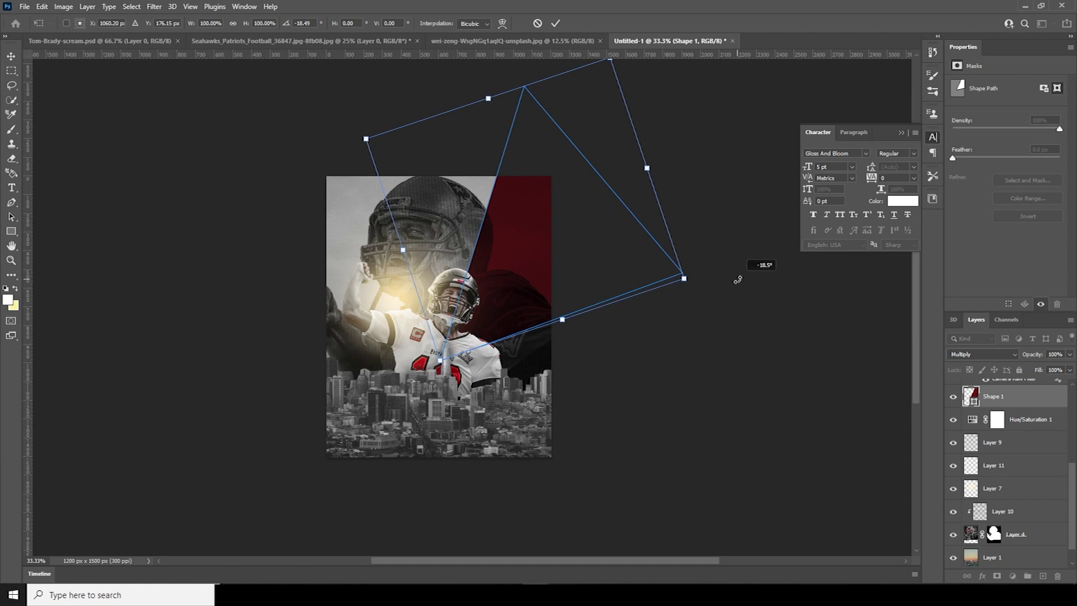
pyautogui.press('Return')
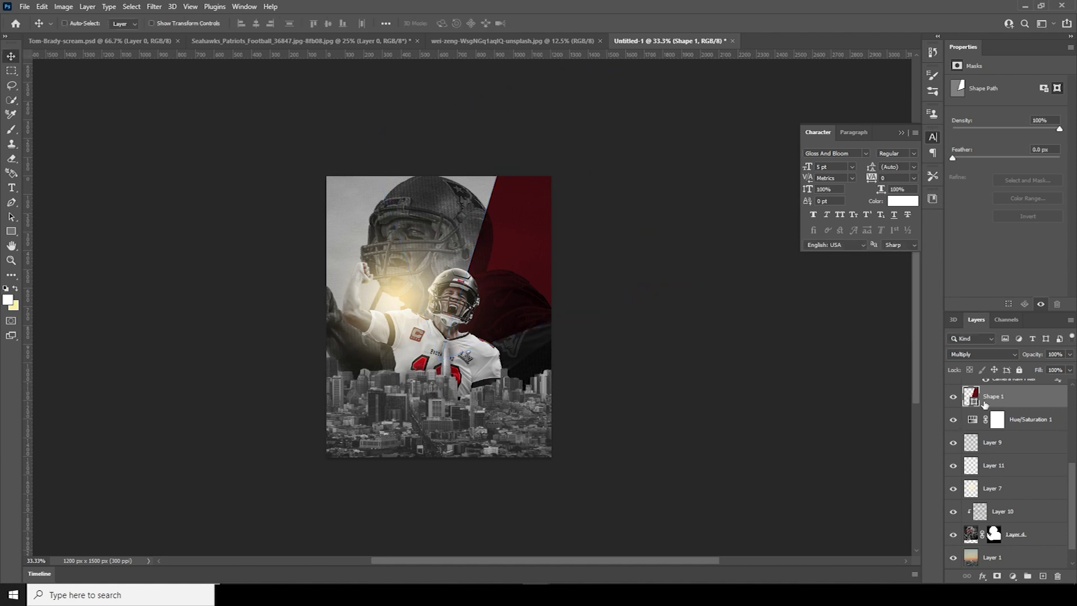
# - Duplicate the red triangle and move the copy in front of the Buccaneers player, directly above Layer 5
pyautogui.hotkey('ctrl', 'j')
pyautogui.scroll(4, 1064, 443)
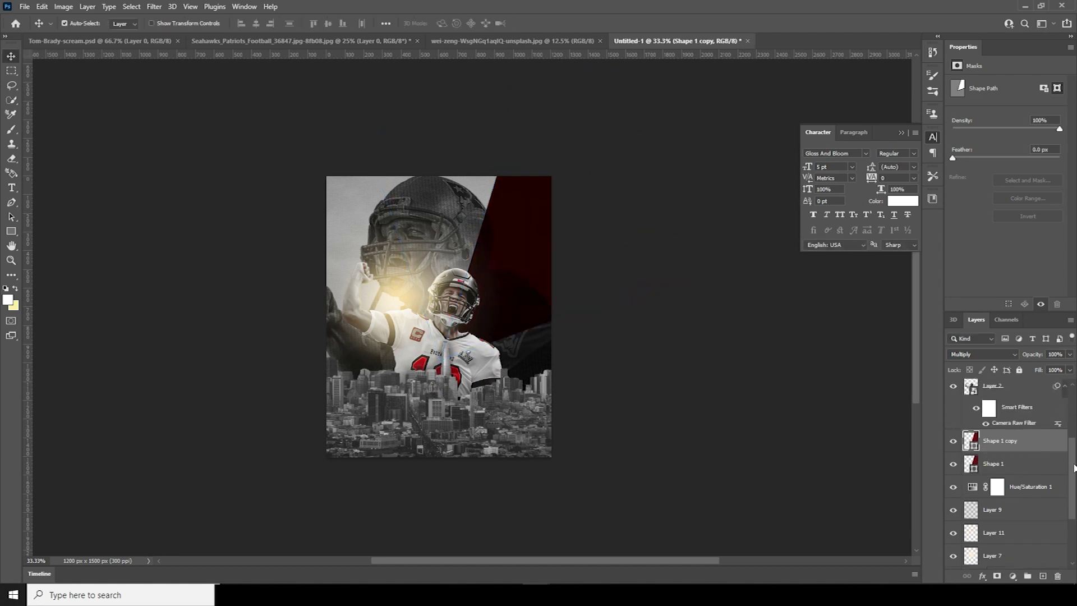
pyautogui.moveTo(974, 503); pyautogui.dragTo(976, 389)
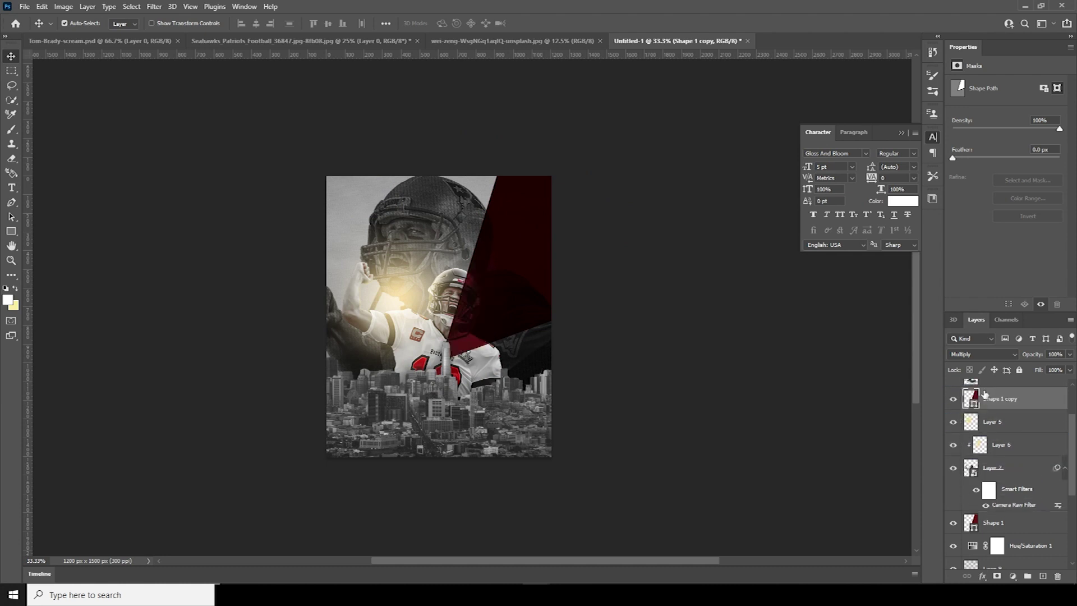
# - Shrink the front red triangle to a small accent, rotate it counterclockwise and place it on the sleeve of the Buccaneers player's raised arm
pyautogui.hotkey('ctrl', 't')
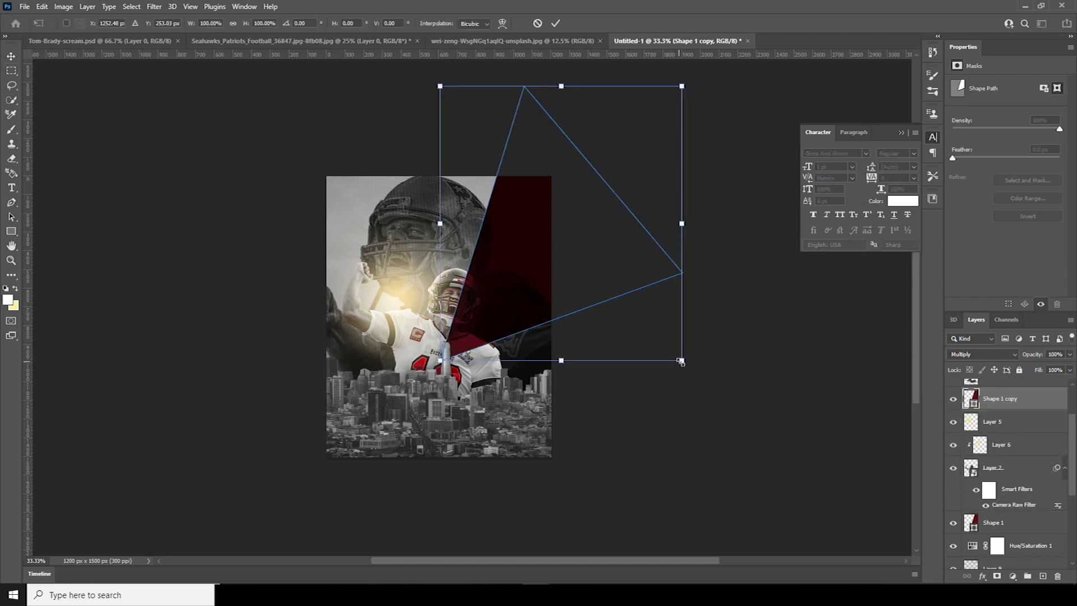
pyautogui.moveTo(681, 362); pyautogui.dragTo(389, 299)
pyautogui.moveTo(434, 244); pyautogui.dragTo(364, 240)
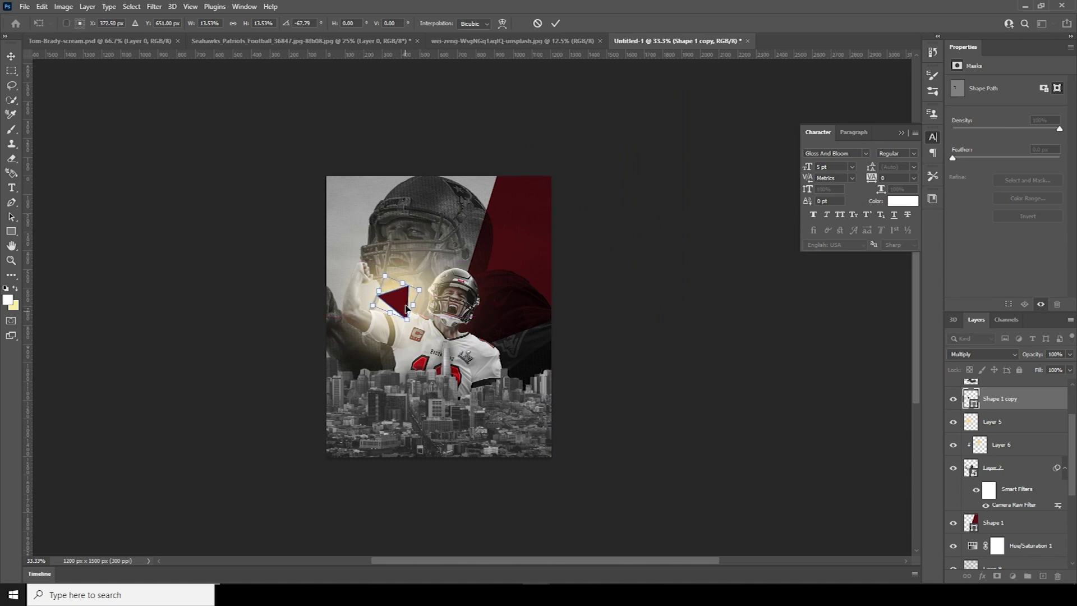
pyautogui.moveTo(406, 308)
pyautogui.mouseDown()
pyautogui.moveTo(414, 327)
pyautogui.moveTo(409, 310)
pyautogui.moveTo(404, 319)
pyautogui.mouseUp()
pyautogui.press('Return')
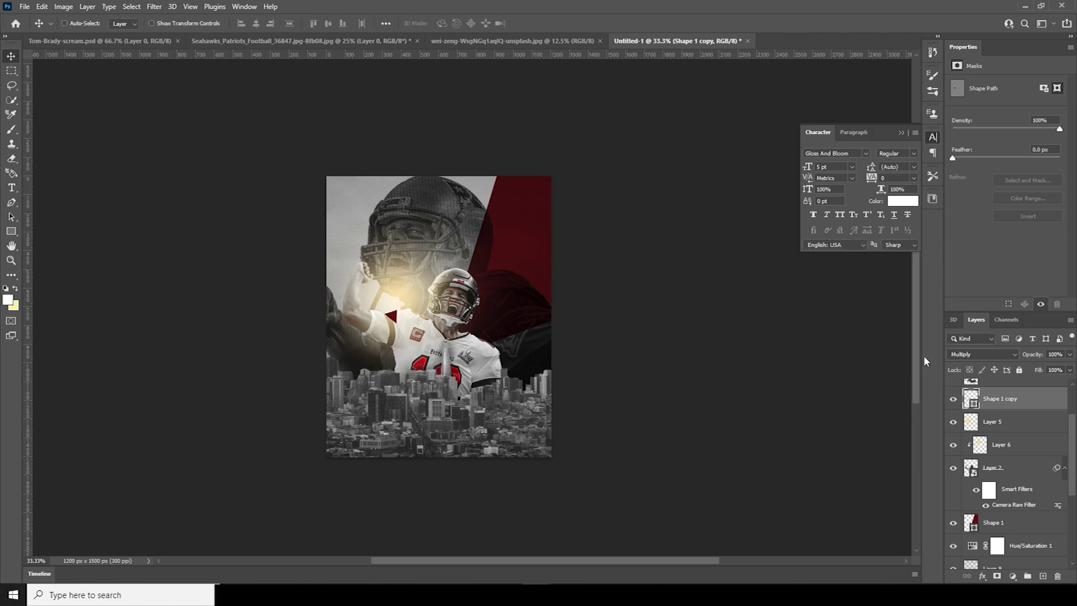
# - Duplicate the small triangle, rotate the copy about 76°, scale it to about 83% x 84%, and place it on the player's opposite sleeve
pyautogui.hotkey('ctrl', 'j')
pyautogui.hotkey('ctrl', 't')
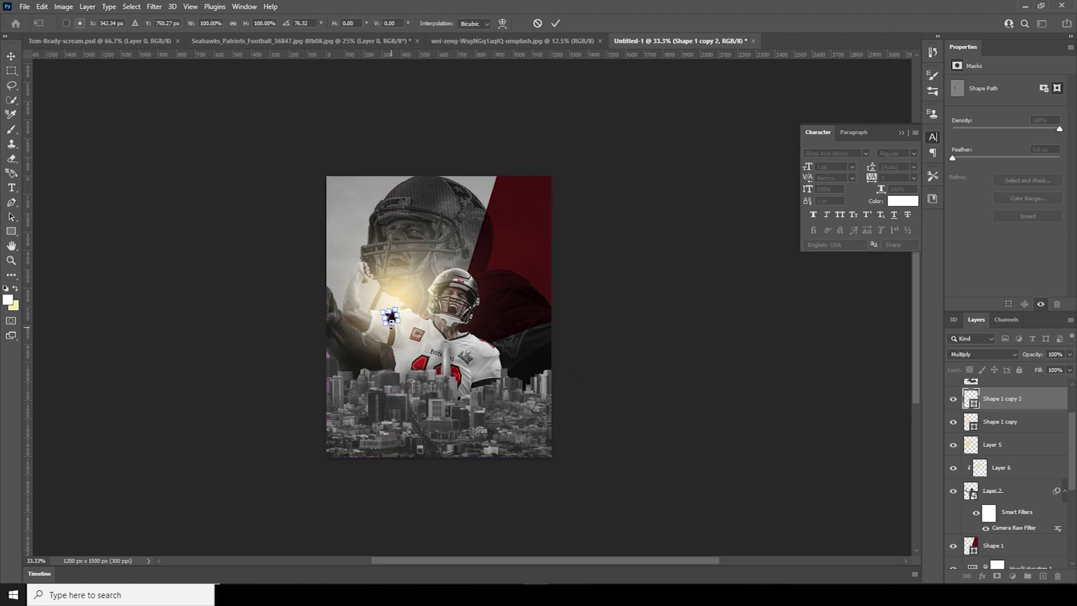
pyautogui.moveTo(396, 320); pyautogui.dragTo(503, 354)
pyautogui.press('Return')
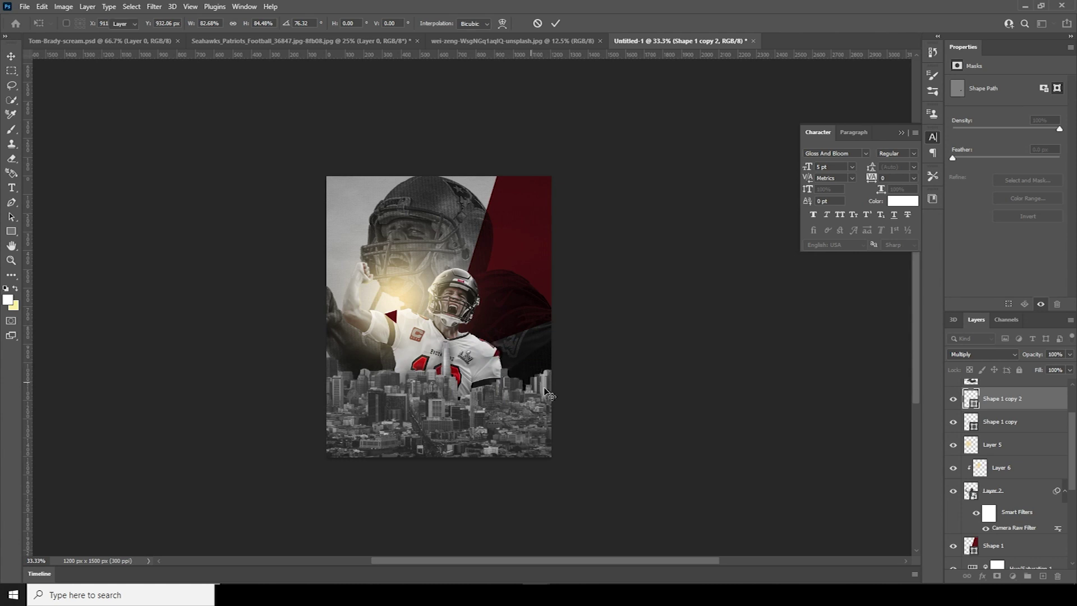
# - Move the first small triangle to the outer edge of the raised-arm sleeve and scale it to about 65.6%
pyautogui.click(396, 318)
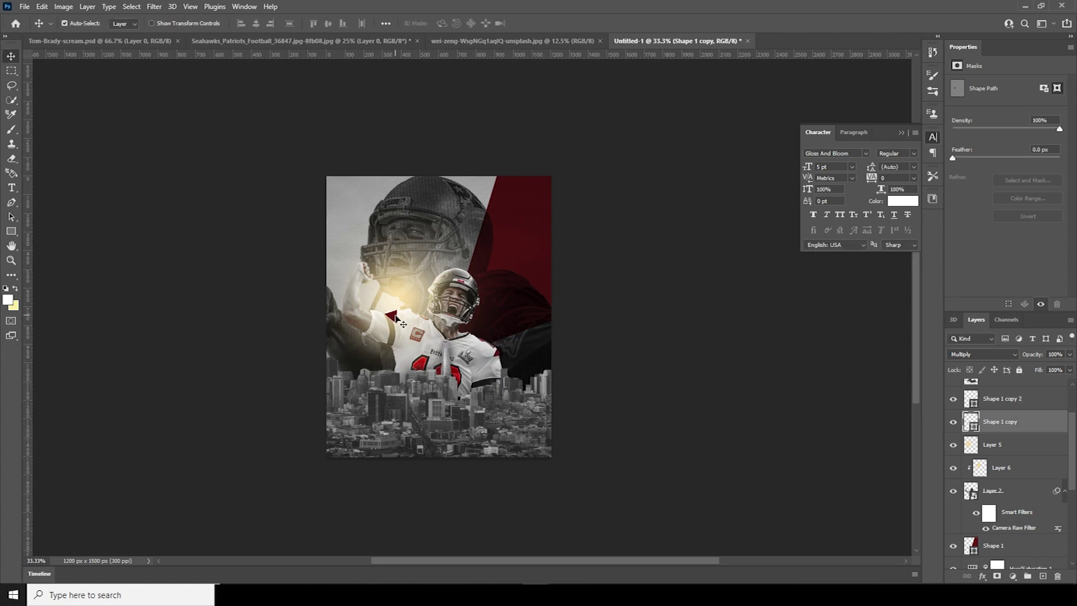
pyautogui.moveTo(403, 325); pyautogui.dragTo(378, 320)
pyautogui.hotkey('ctrl', 't')
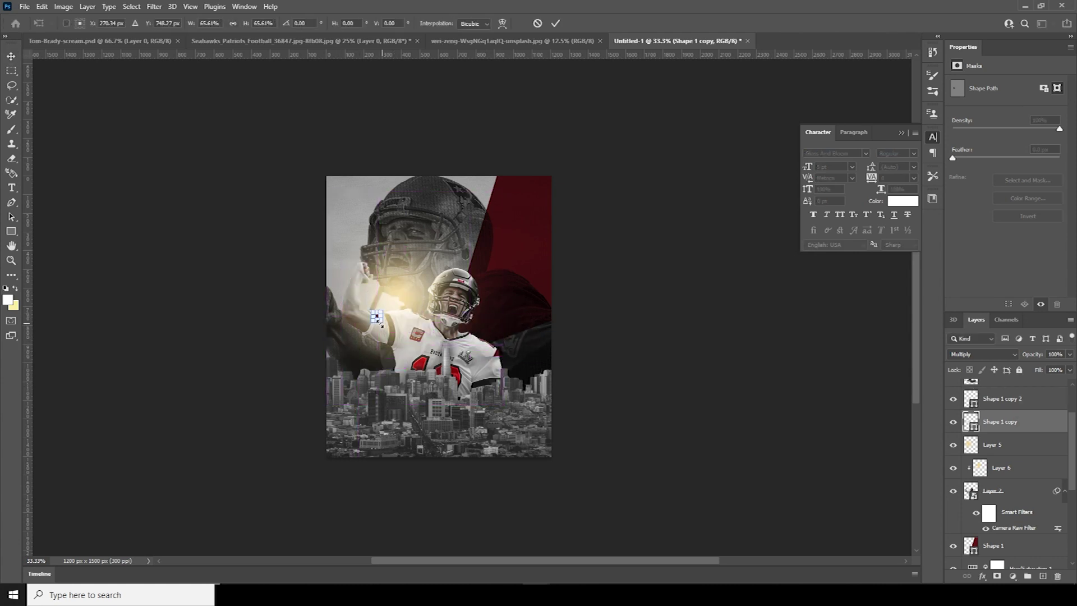
pyautogui.press('Return')
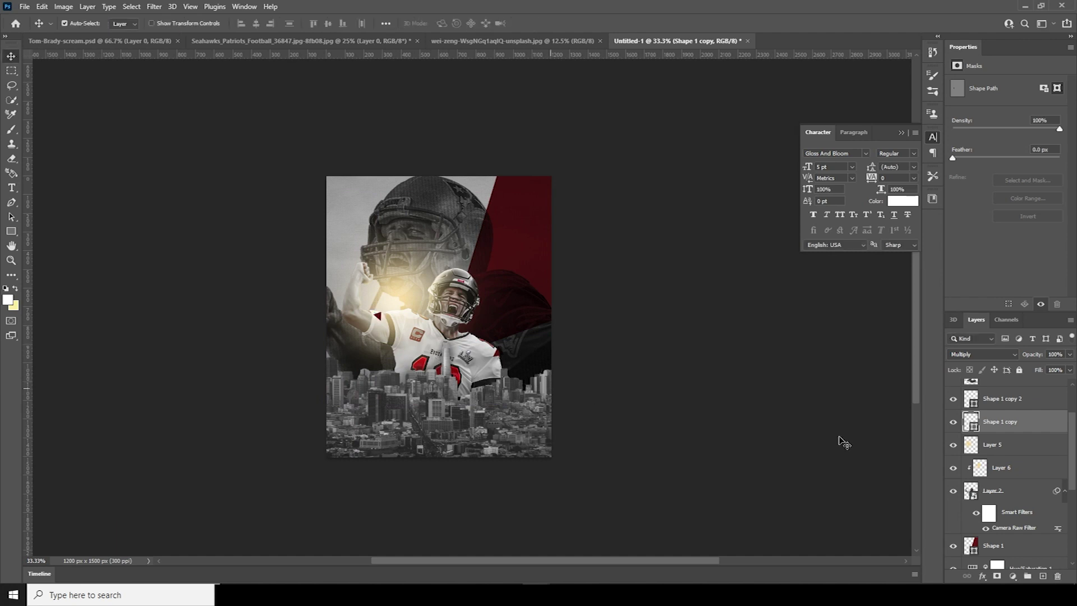
# - Add the horizontal text "Design" in white 5 pt Gloss And Bloom near the poster's upper-left corner and move its layer directly above Layer 10
pyautogui.moveTo(1072, 452); pyautogui.dragTo(1073, 408)
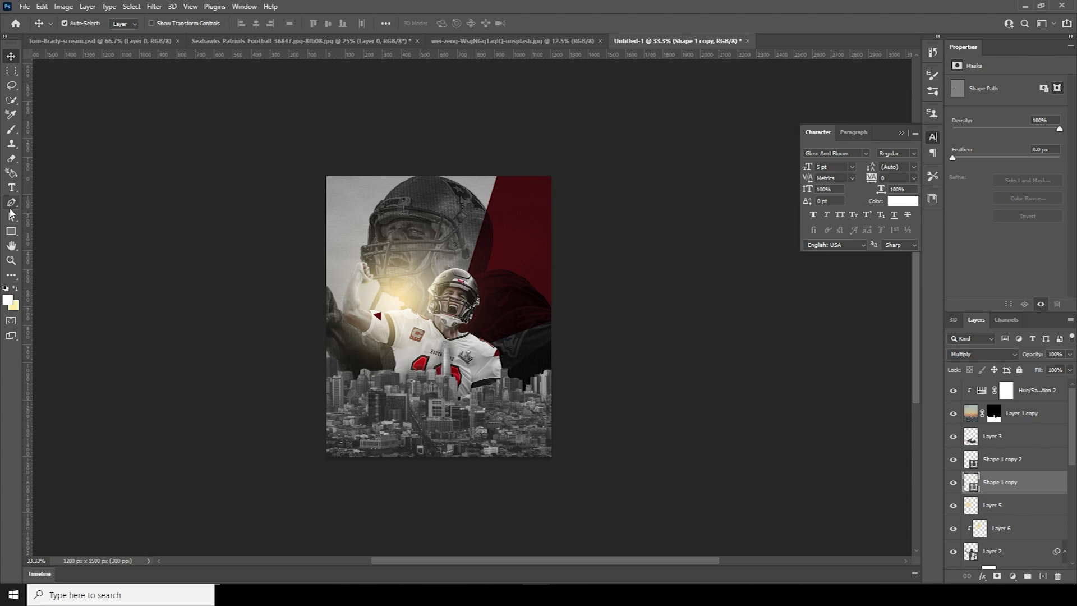
pyautogui.click(12, 188)
pyautogui.rightClick(12, 187)
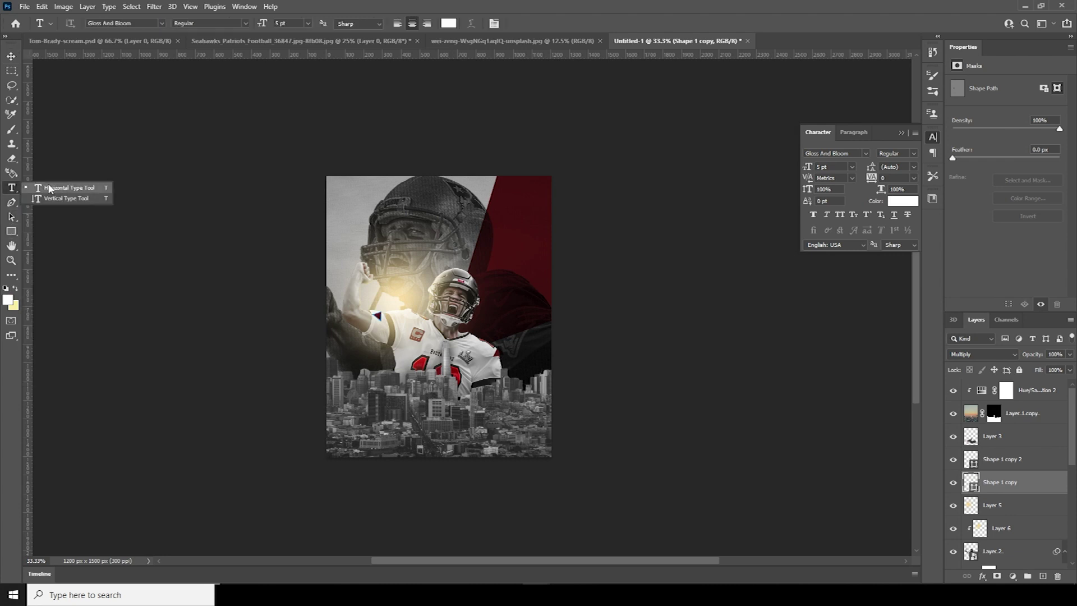
pyautogui.click(349, 206)
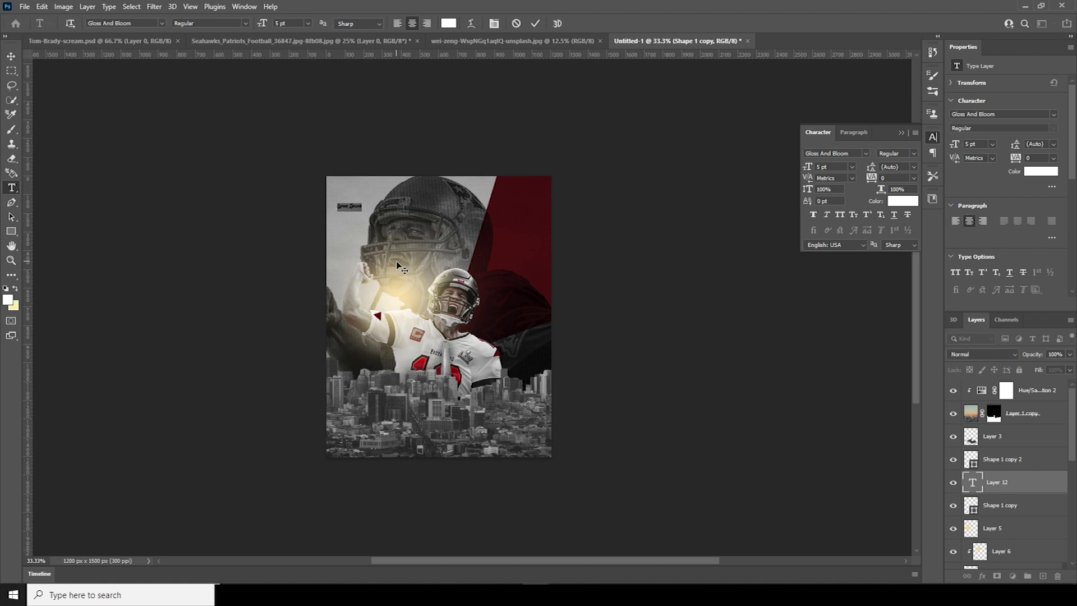
pyautogui.press('BackSpace')
pyautogui.click(11, 57)
pyautogui.moveTo(989, 497); pyautogui.dragTo(996, 477)
# - Enlarge the "Design" text to about 105 pt and position it across the poster's upper half, behind the Buccaneers player
pyautogui.hotkey('ctrl', 't')
pyautogui.moveTo(356, 211); pyautogui.dragTo(494, 283)
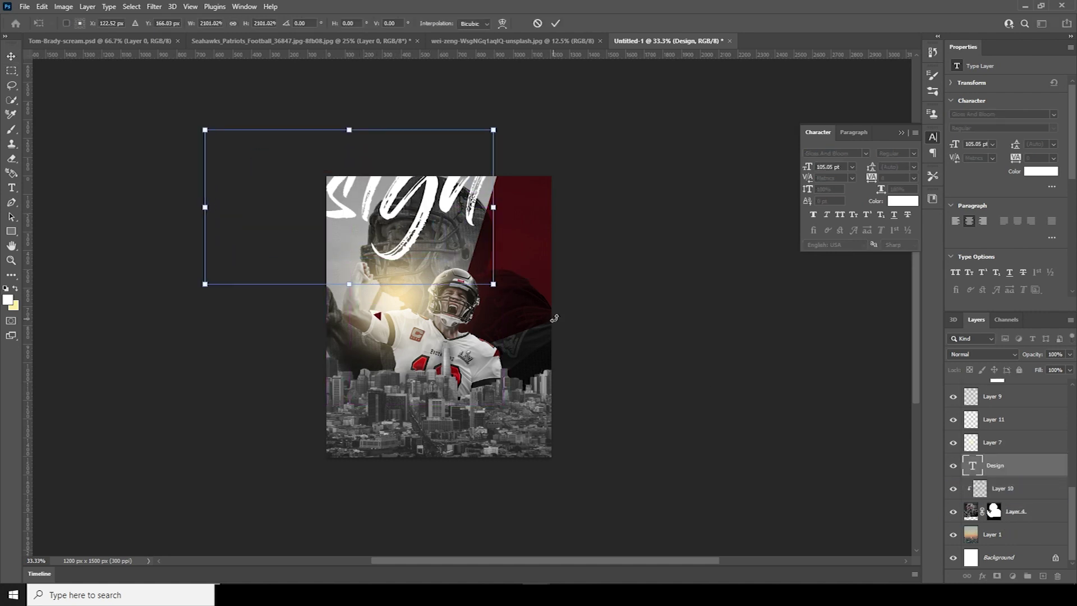
pyautogui.moveTo(546, 311); pyautogui.dragTo(571, 231)
pyautogui.hotkey('ctrl', 'z')
pyautogui.moveTo(395, 224); pyautogui.dragTo(498, 280)
# - Skew the "Design" text so it slants upward to the right by about 20°
pyautogui.rightClick(462, 236)
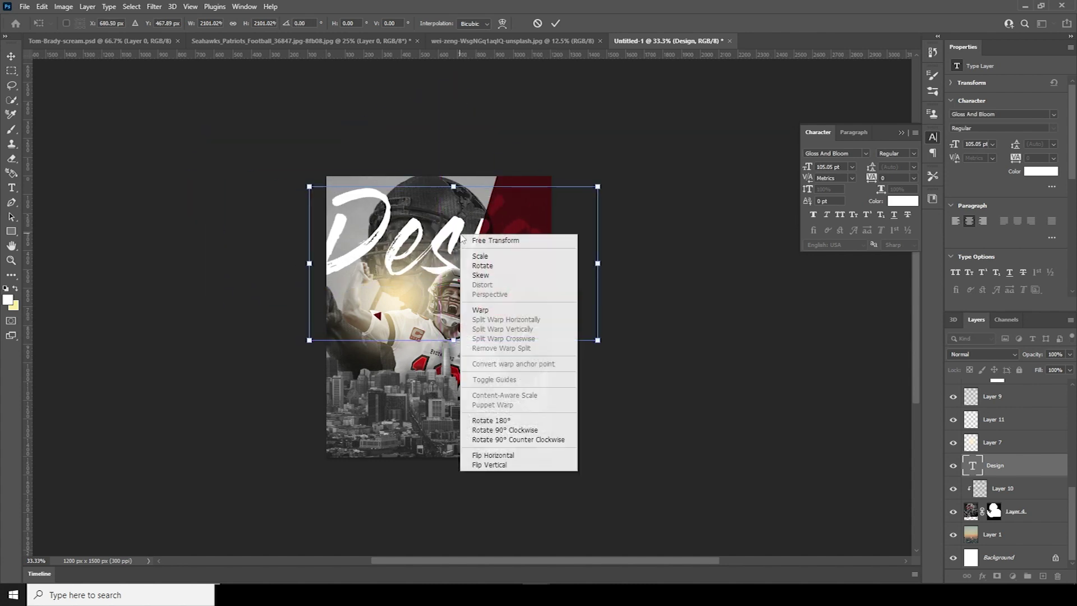
pyautogui.click(480, 275)
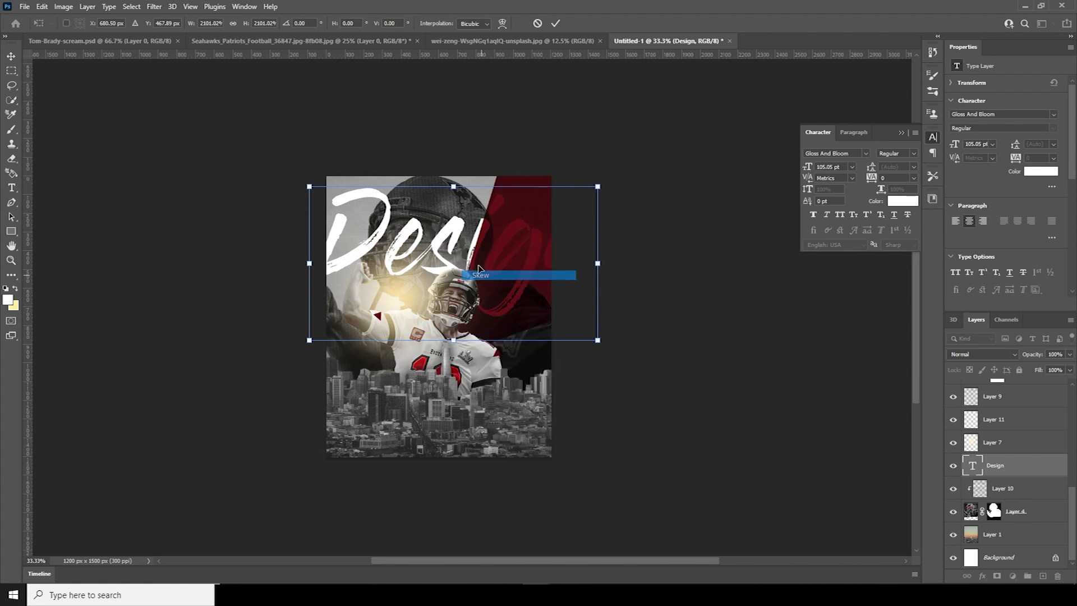
pyautogui.moveTo(455, 189); pyautogui.dragTo(473, 190)
pyautogui.moveTo(605, 263); pyautogui.dragTo(610, 208)
pyautogui.moveTo(317, 275); pyautogui.dragTo(312, 328)
pyautogui.moveTo(469, 190); pyautogui.dragTo(458, 194)
pyautogui.press('Return')
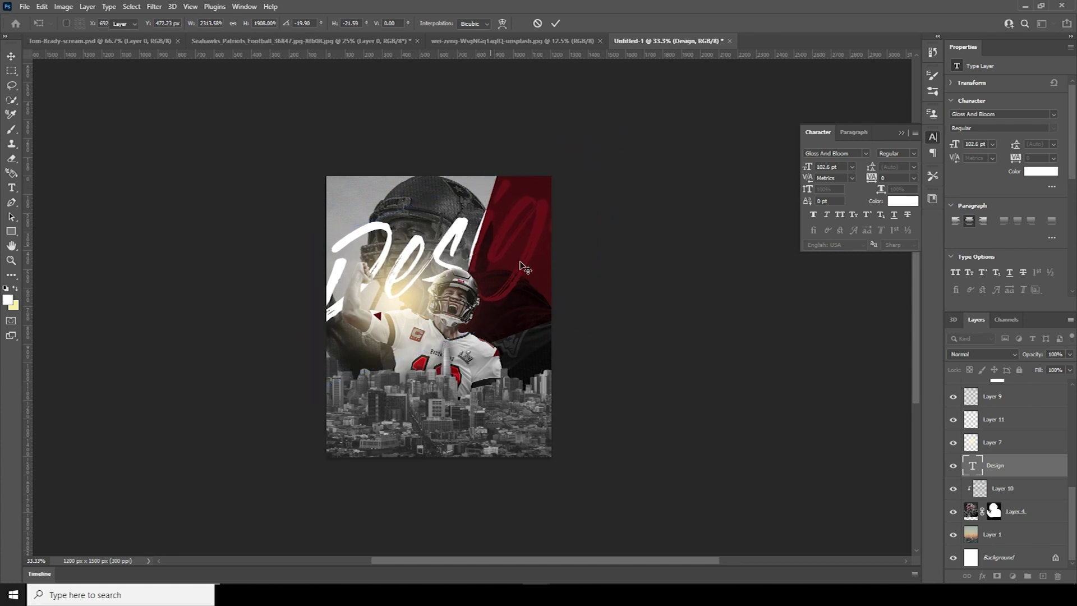
# - Duplicate the "Design" text layer and change the copy's wording to "TUT"
pyautogui.hotkey('ctrl', 'j')
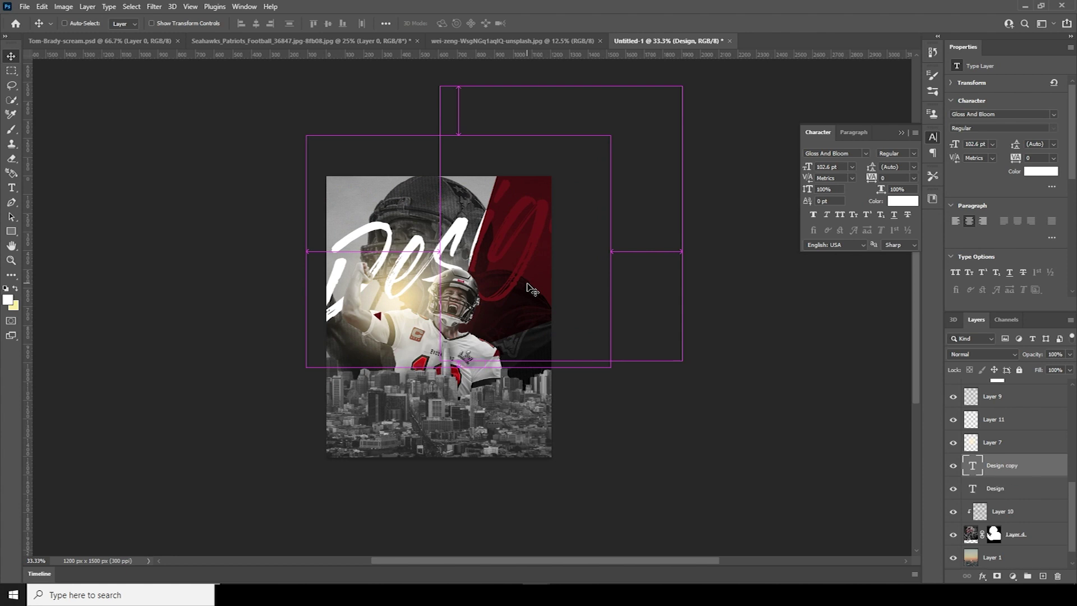
pyautogui.doubleClick(973, 467)
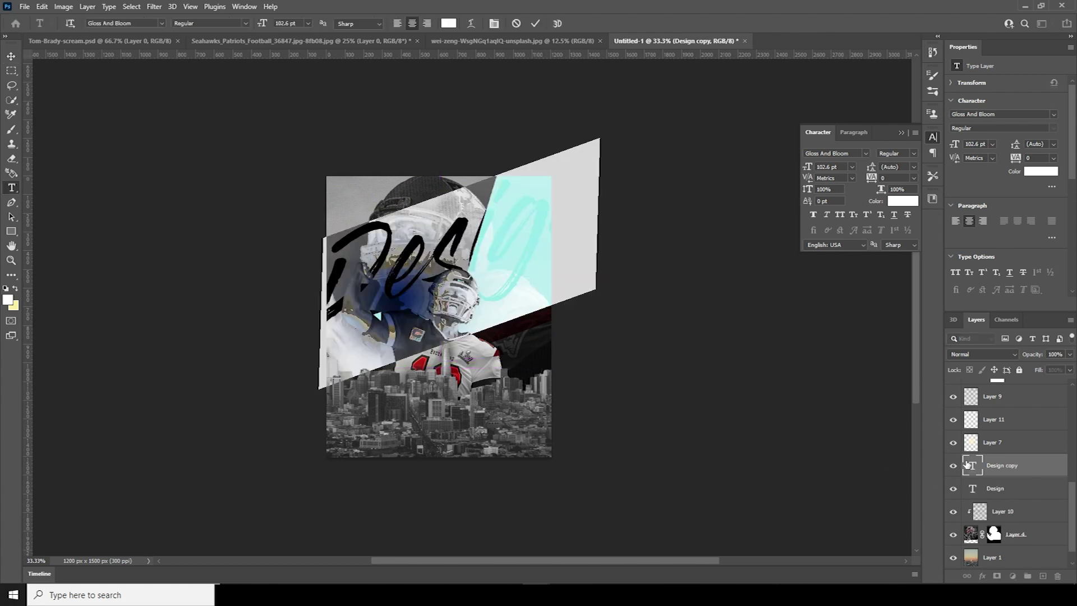
pyautogui.write('Tom')
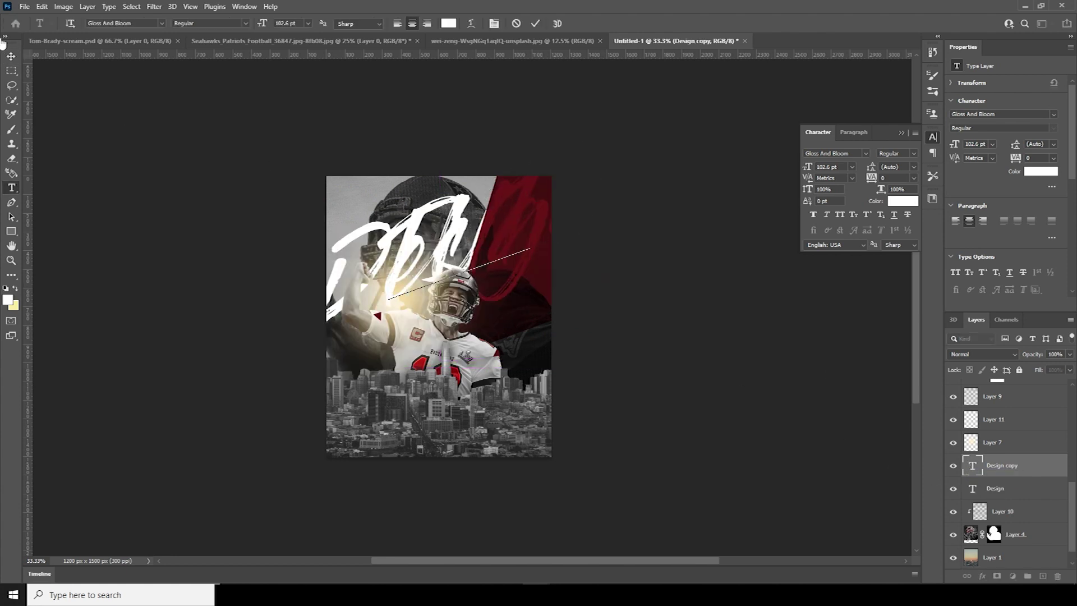
pyautogui.click(10, 56)
# - Move the "TUT" text down below "Design", behind the Buccaneers player and the skyline
pyautogui.hotkey('ctrl', 't')
pyautogui.moveTo(457, 224); pyautogui.dragTo(455, 363)
pyautogui.click(980, 466)
# - Activate the Horizontal Type tool to add another text to the poster
pyautogui.scroll(2, 1004, 493)
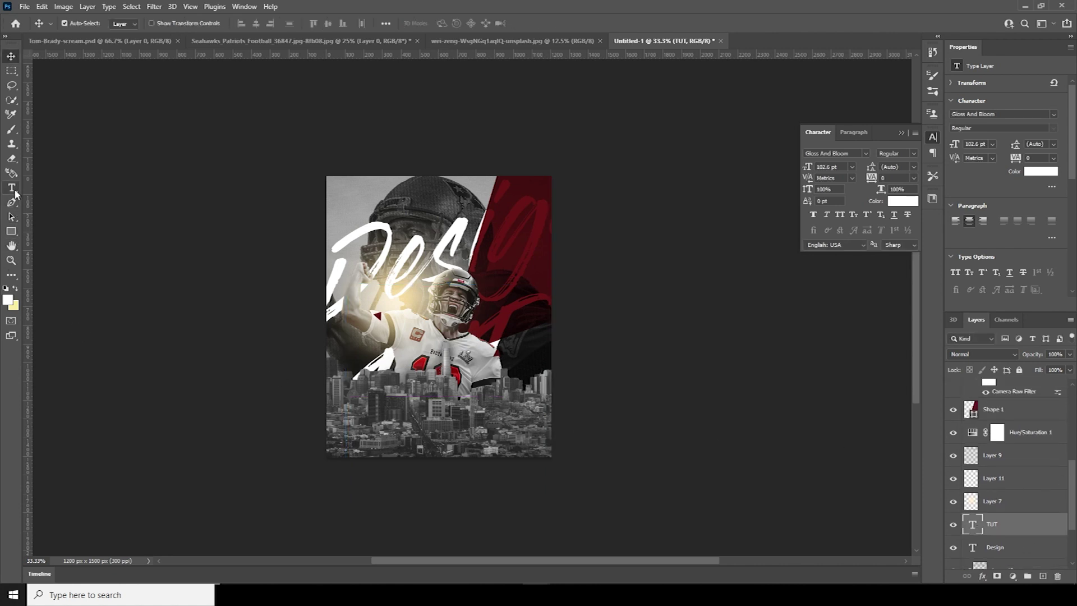
pyautogui.moveTo(11, 188); pyautogui.dragTo(45, 187)
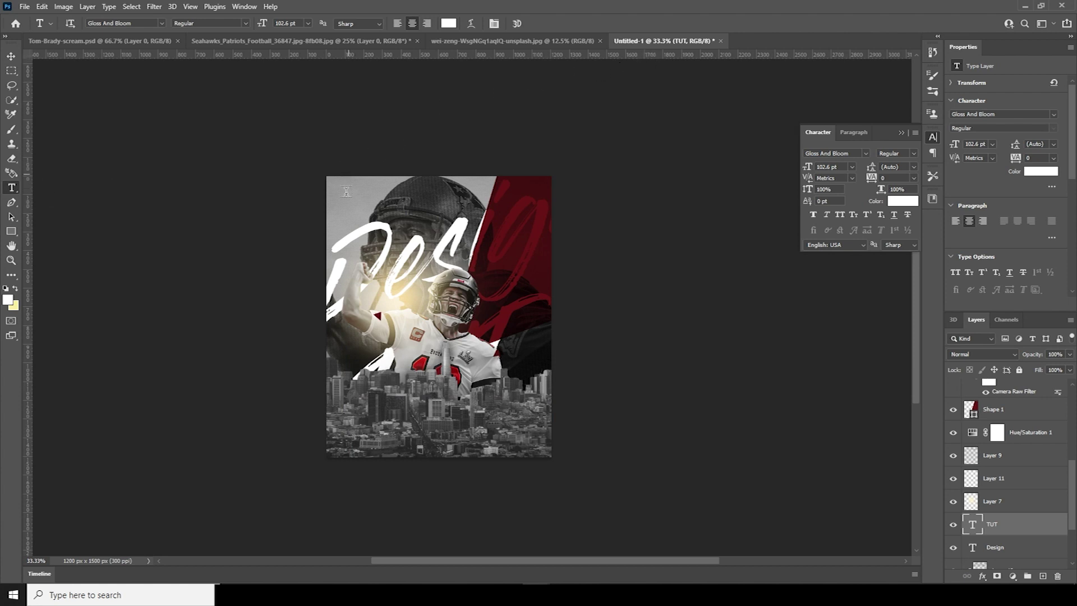
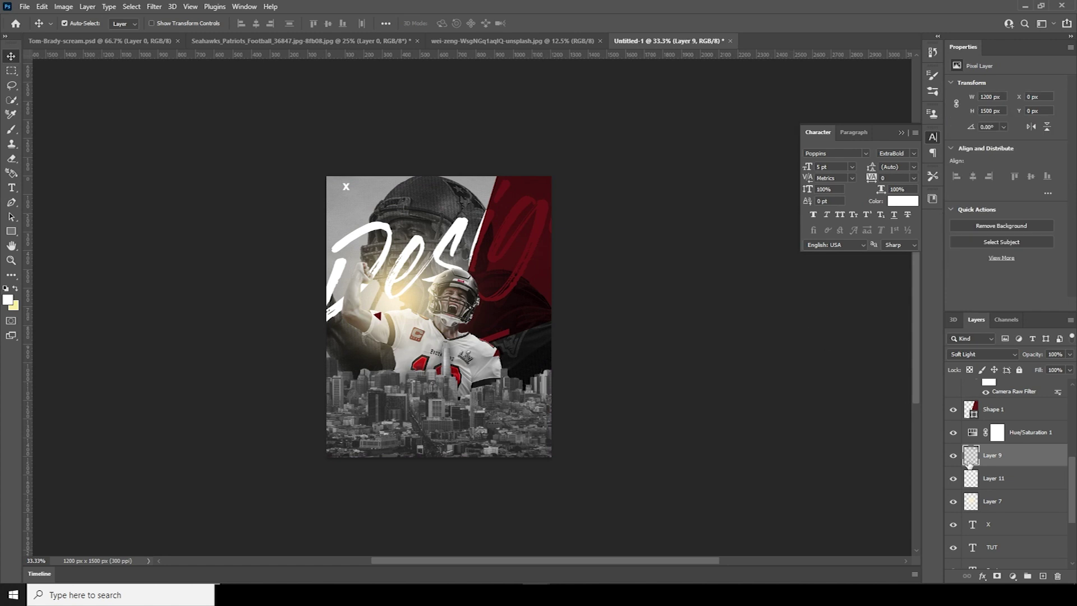
# - Duplicate the "X" text and place a slightly smaller, rotated copy near the poster's lower-right corner
pyautogui.click(988, 523)
pyautogui.hotkey('ctrl', 'j')
pyautogui.hotkey('ctrl', 't')
pyautogui.hotkey('ctrl', '+')
pyautogui.hotkey('ctrl', '+')
pyautogui.moveTo(307, 148); pyautogui.dragTo(663, 157)
pyautogui.moveTo(681, 173); pyautogui.dragTo(663, 517)
pyautogui.press('Return')
# - Place more small rotated "X" copies, one above the skyline's right side and one at its left edge
pyautogui.hotkey('ctrl', 't')
pyautogui.moveTo(663, 518); pyautogui.dragTo(608, 213)
pyautogui.moveTo(617, 222); pyautogui.dragTo(238, 261)
pyautogui.press('Return')
pyautogui.hotkey('ctrl', 't')
pyautogui.press('Return')
# - Duplicate the "X" once more, raise its layer in the stack and place the mark by the Buccaneers player's shoulder
pyautogui.hotkey('ctrl', 'j')
pyautogui.hotkey('ctrl', 't')
pyautogui.press('Return')
pyautogui.moveTo(979, 525); pyautogui.dragTo(987, 402)
pyautogui.keyDown('alt'); pyautogui.moveTo(238, 261); pyautogui.dragTo(517, 145); pyautogui.keyUp('alt')
pyautogui.hotkey('ctrl', 't')
pyautogui.press('Return')
# - Move the three skyline "X" copies above the skyline's Hue/Saturation layer and release them from its clipping mask
pyautogui.keyDown('shift'); pyautogui.click(1003, 458); pyautogui.keyUp('shift')
pyautogui.moveTo(1002, 458); pyautogui.dragTo(1010, 381)
pyautogui.rightClick(1011, 391)
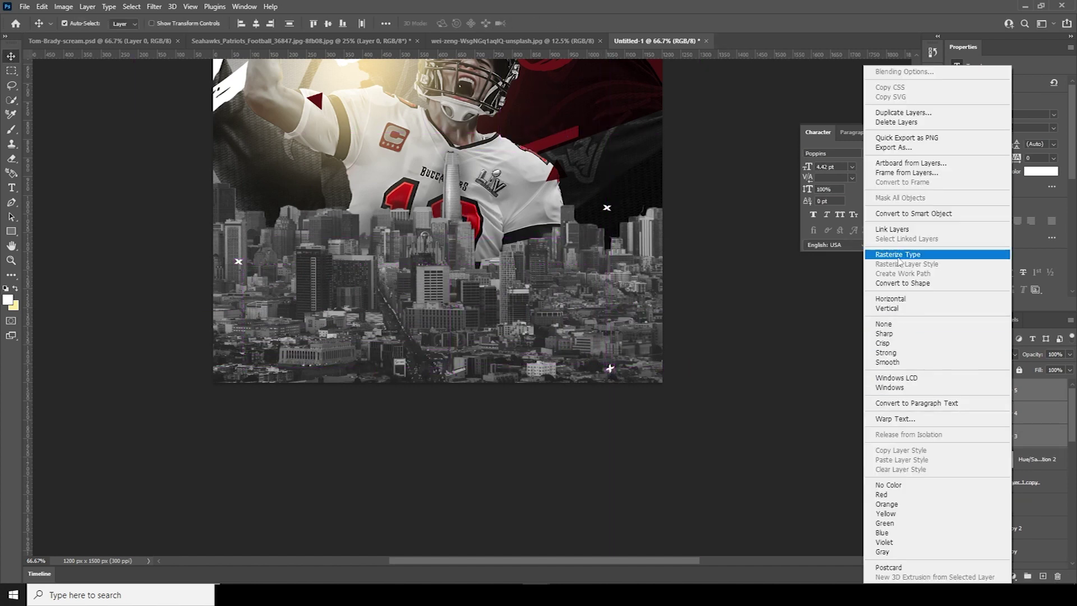
pyautogui.click(847, 361)
pyautogui.click(992, 437)
pyautogui.rightClick(998, 438)
pyautogui.click(1053, 438)
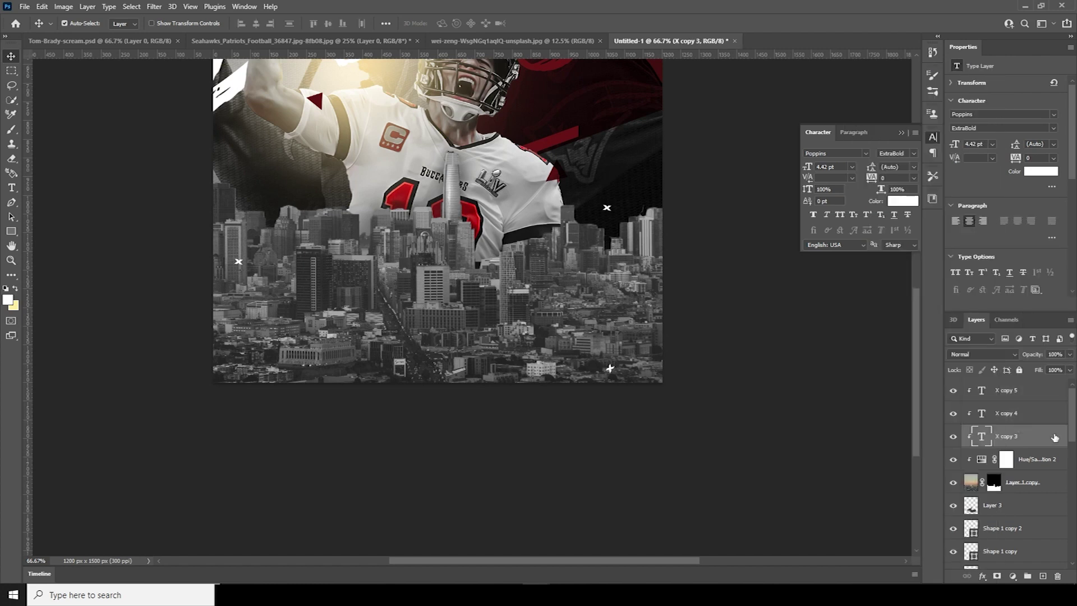
pyautogui.keyDown('shift'); pyautogui.click(1001, 397); pyautogui.keyUp('shift')
pyautogui.rightClick(1008, 392)
pyautogui.click(840, 384)
pyautogui.click(981, 439)
pyautogui.moveTo(982, 440); pyautogui.dragTo(984, 411)
# - Clip the Hue/Saturation 2 adjustment to the skyline layer so it desaturates only the city
pyautogui.click(1026, 461)
pyautogui.rightClick(1036, 462)
pyautogui.click(962, 330)
pyautogui.rightClick(1041, 461)
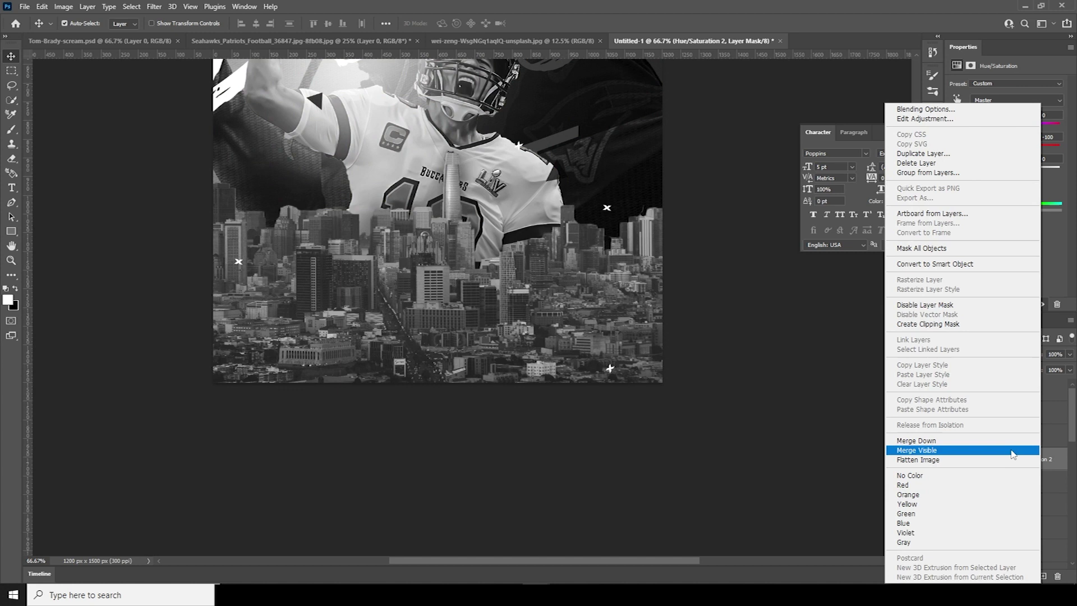
pyautogui.click(995, 325)
# - Draw a thin vertical rectangle about 5 x 224 px below the poster's upper-left "X" and fill it with white
pyautogui.click(1013, 440)
pyautogui.hotkey('ctrl', '-')
pyautogui.hotkey('ctrl', '-')
pyautogui.hotkey('ctrl', '-')
pyautogui.hotkey('ctrl', '+')
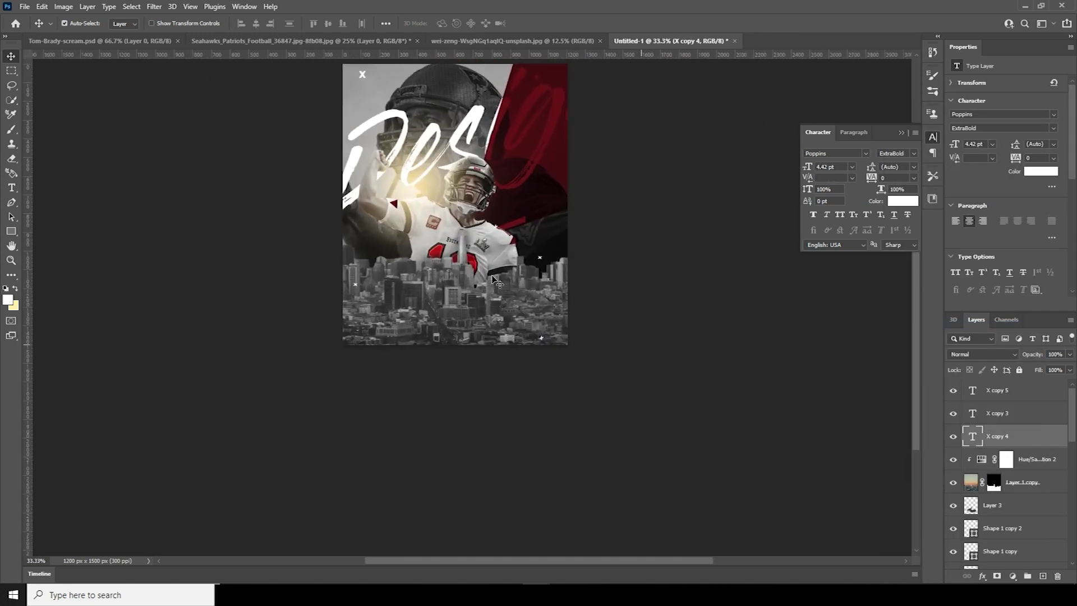
pyautogui.moveTo(394, 155); pyautogui.dragTo(385, 230)
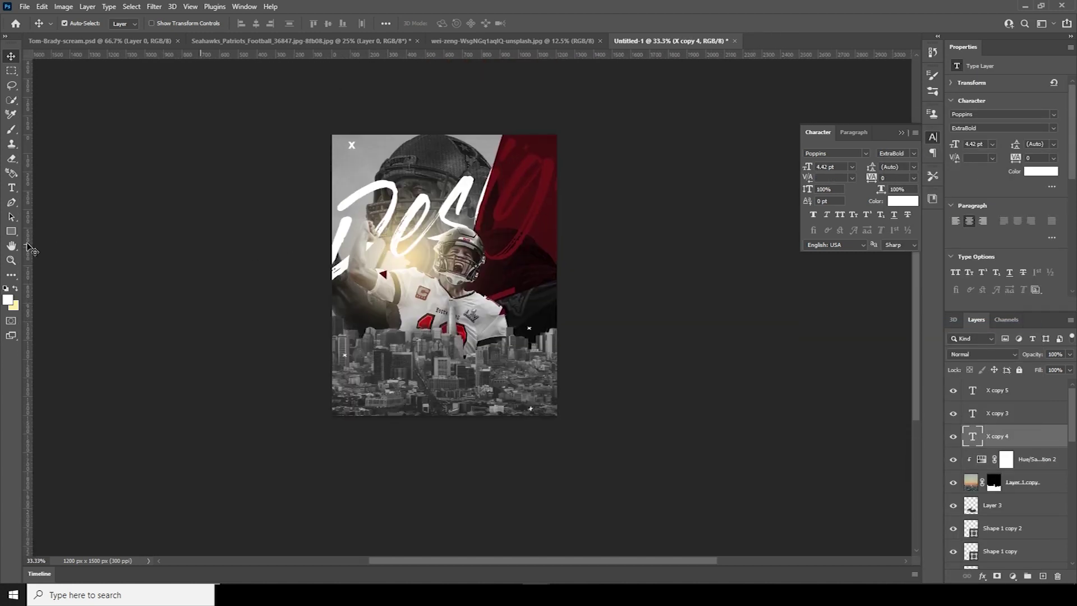
pyautogui.moveTo(7, 231); pyautogui.dragTo(42, 238)
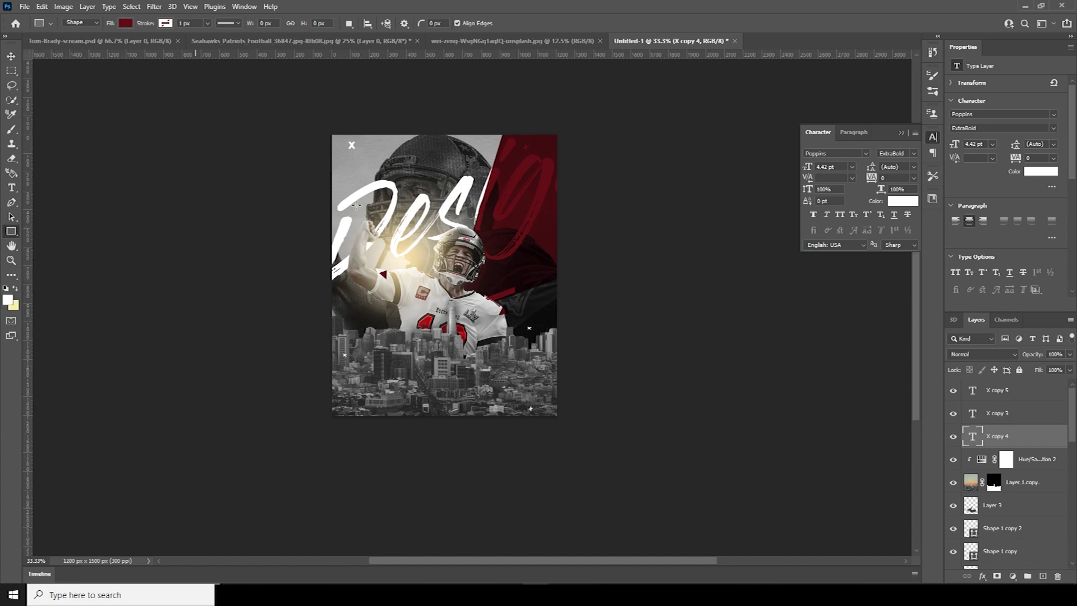
pyautogui.moveTo(350, 157); pyautogui.dragTo(350, 197)
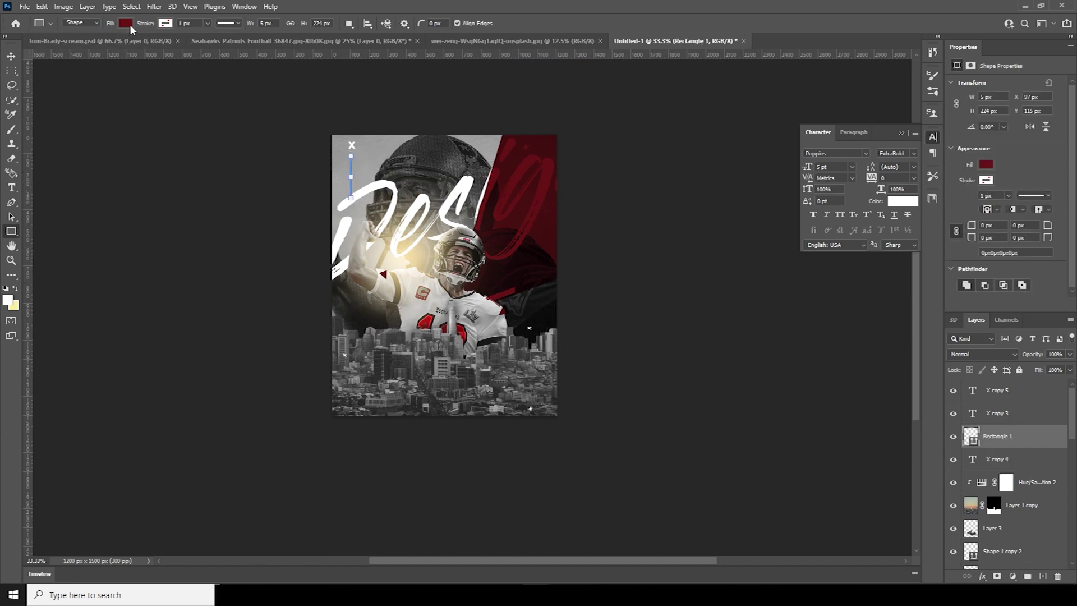
pyautogui.click(125, 23)
pyautogui.click(66, 83)
pyautogui.press('v')
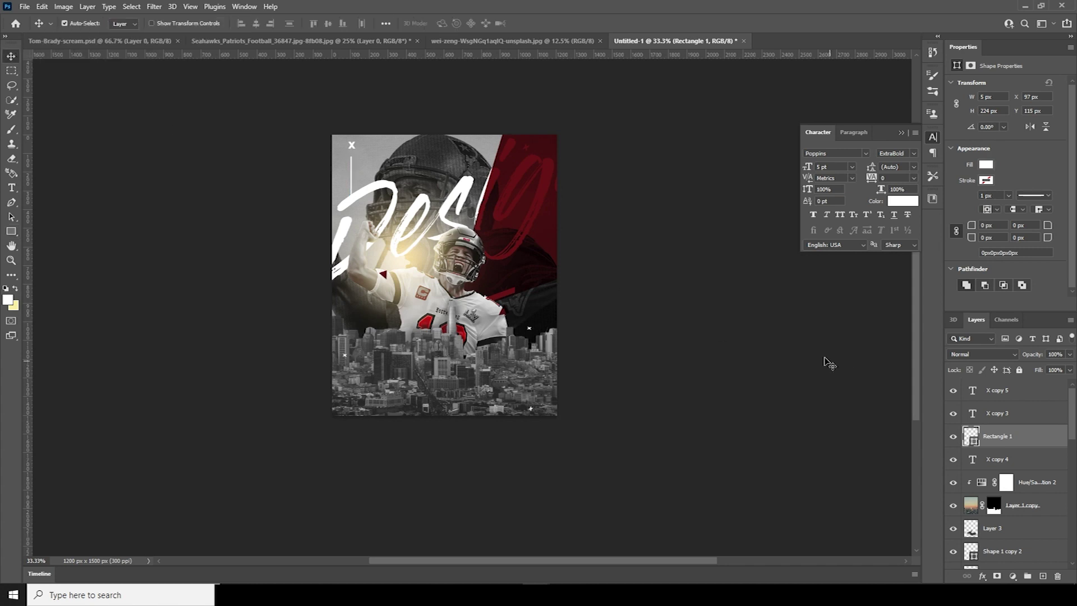
# - Duplicate the thin white line and place the copy along the right edge near the poster's lower corner
pyautogui.click(352, 182)
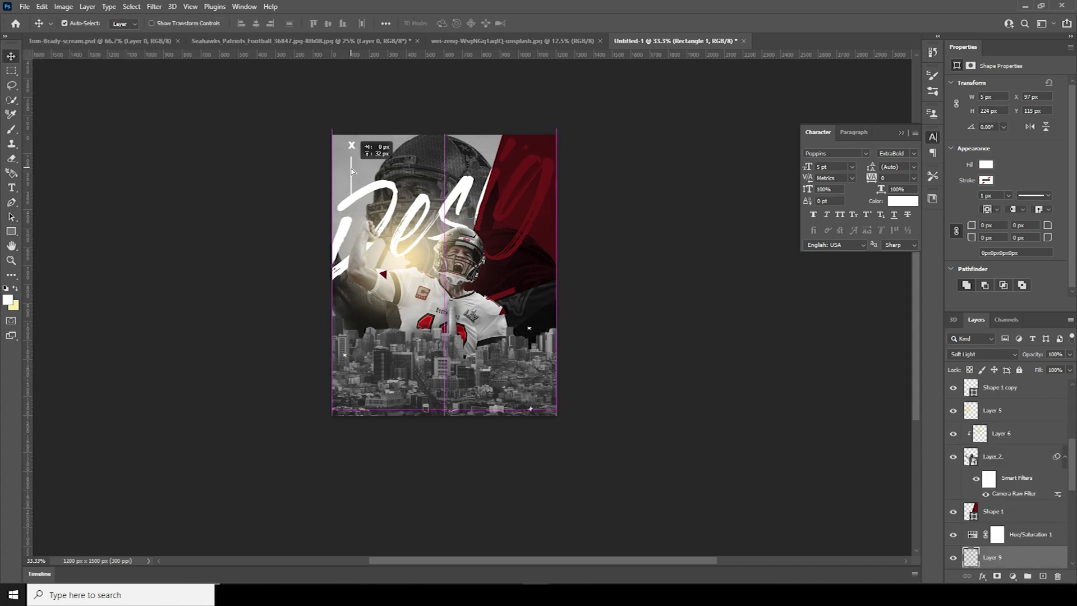
pyautogui.click(351, 182)
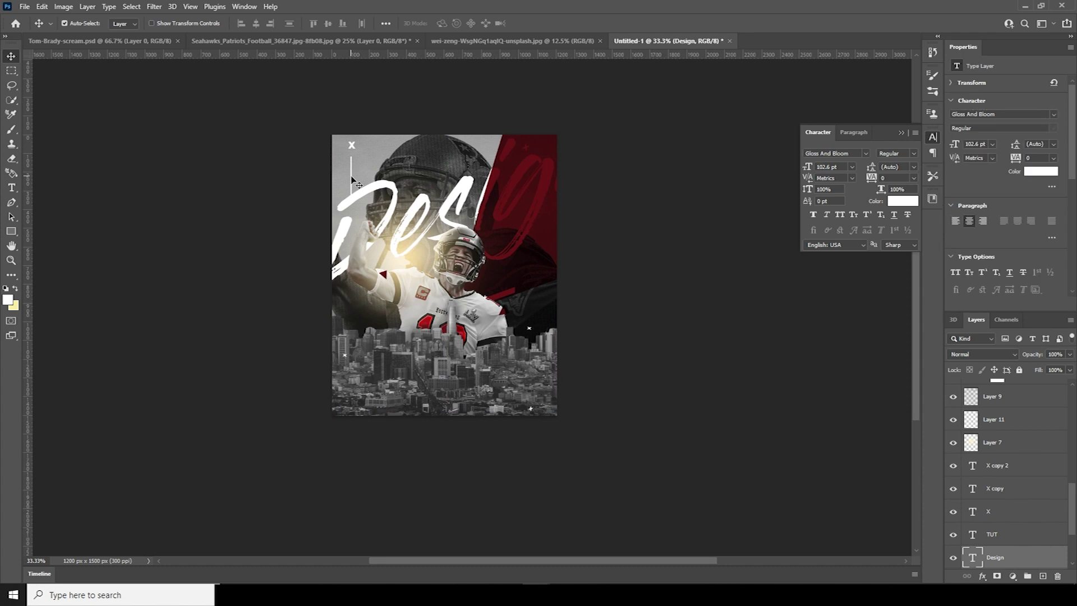
pyautogui.rightClick(352, 177)
pyautogui.click(350, 163)
pyautogui.hotkey('ctrl', '+')
pyautogui.moveTo(314, 133); pyautogui.dragTo(658, 535)
pyautogui.click(355, 207)
pyautogui.hotkey('ctrl', 'z')
pyautogui.moveTo(604, 471); pyautogui.dragTo(579, 386)
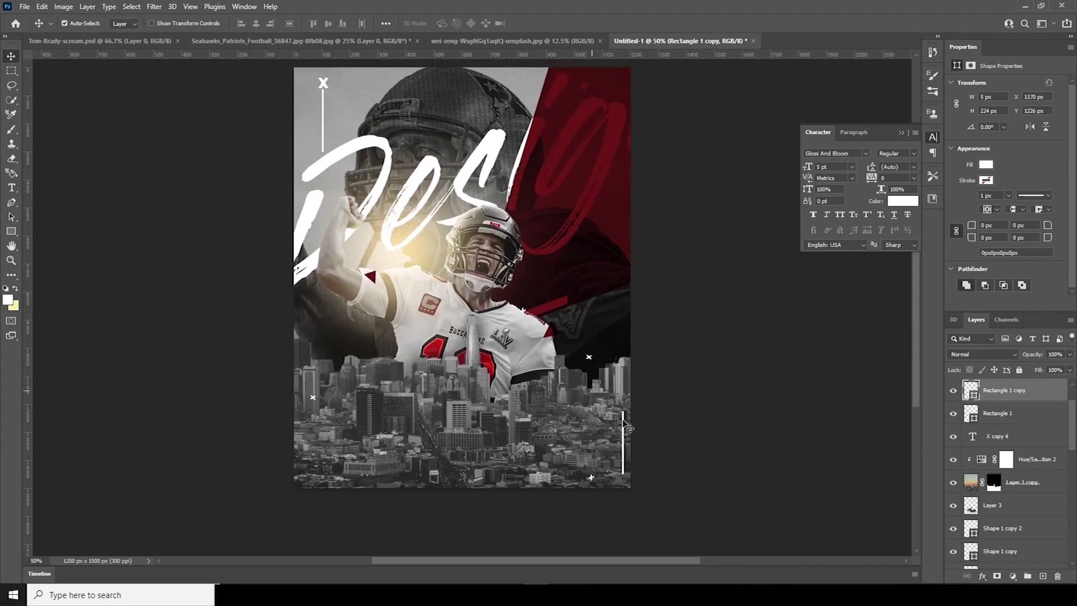
# - Duplicate the thin line into the poster's upper-right corner and shorten the copy to about 86 px high
pyautogui.moveTo(622, 427); pyautogui.dragTo(623, 377)
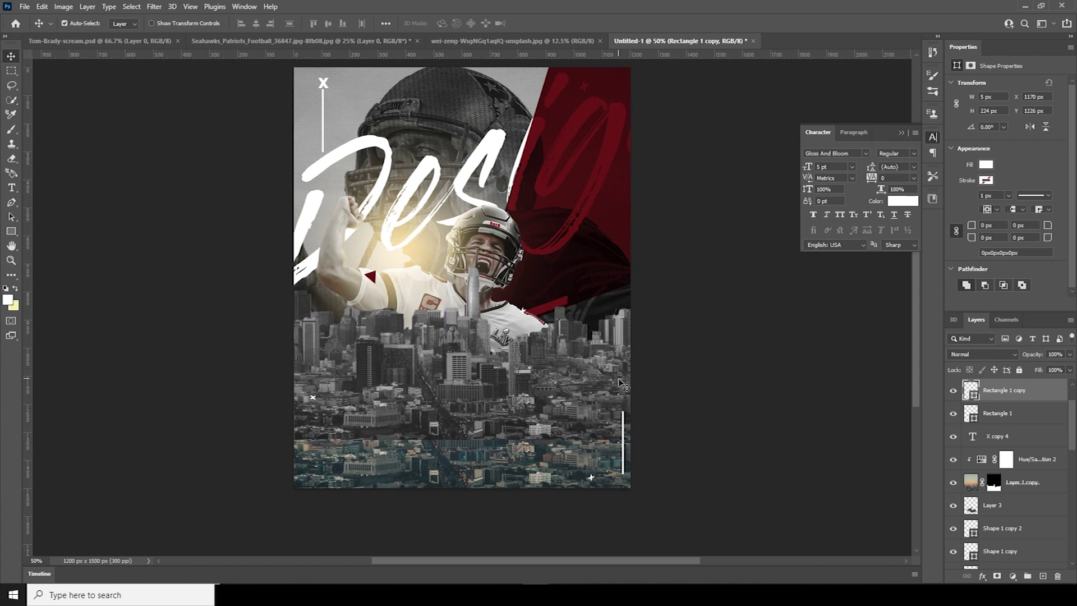
pyautogui.hotkey('ctrl', 'z')
pyautogui.moveTo(629, 453); pyautogui.dragTo(614, 115)
pyautogui.hotkey('ctrl', 't')
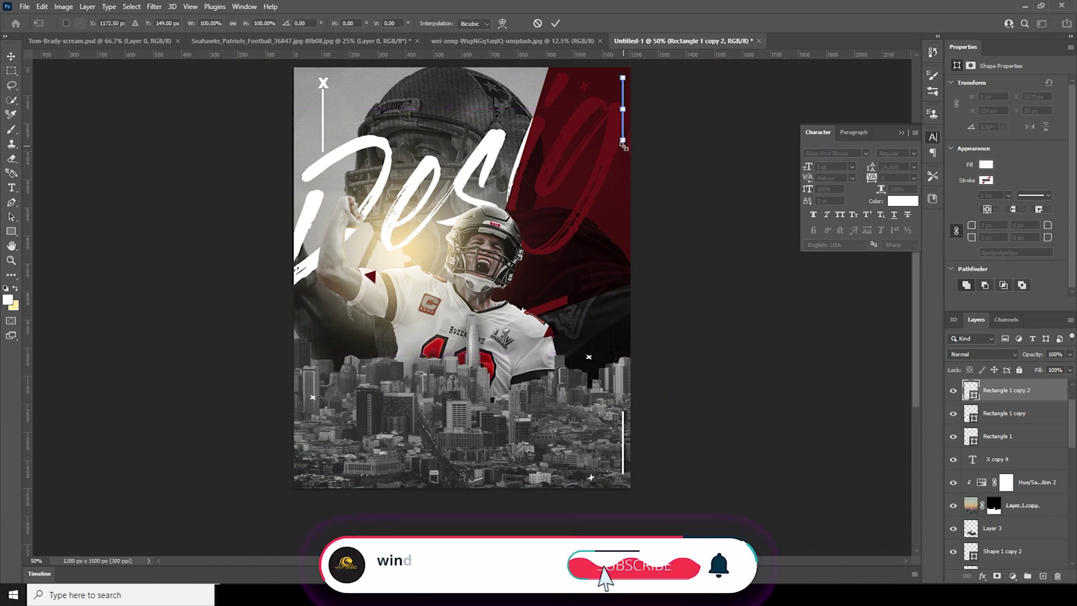
pyautogui.moveTo(623, 143); pyautogui.dragTo(623, 126)
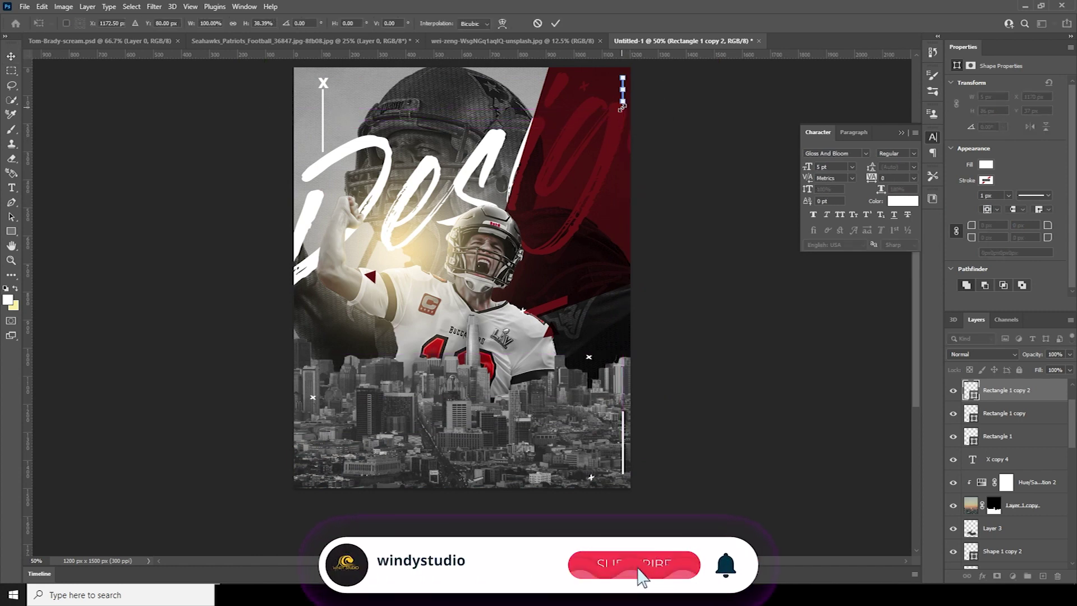
pyautogui.press('Return')
# - Add the three-line text "GET YOUR PACE" at 19.57 pt beside the Buccaneers player and raise its layer in the stack
pyautogui.hotkey('ctrl', '-')
pyautogui.hotkey('ctrl', '-')
pyautogui.hotkey('ctrl', '-')
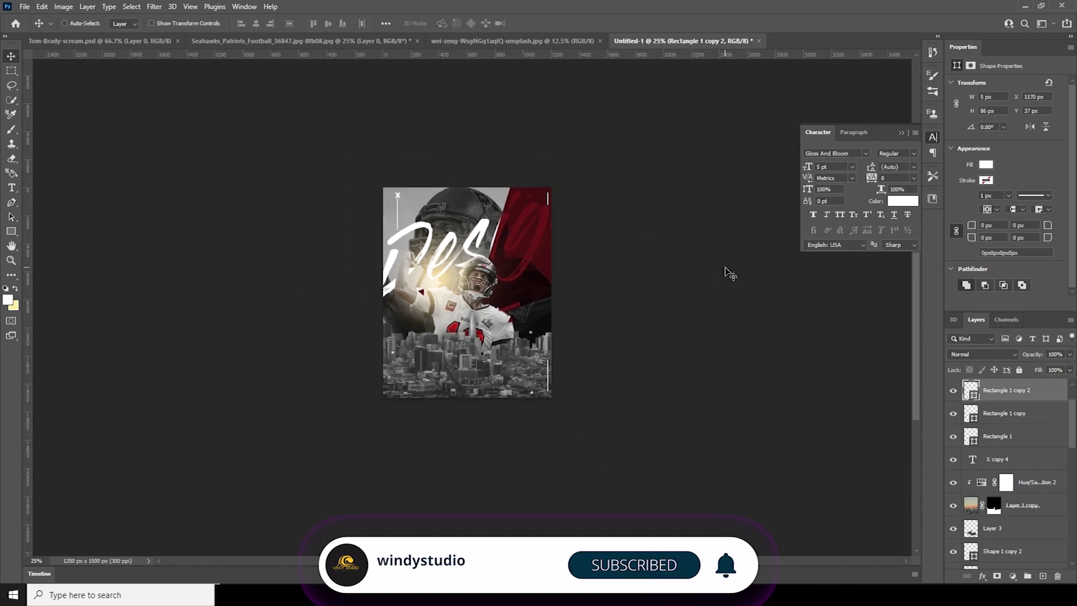
pyautogui.hotkey('ctrl', '+')
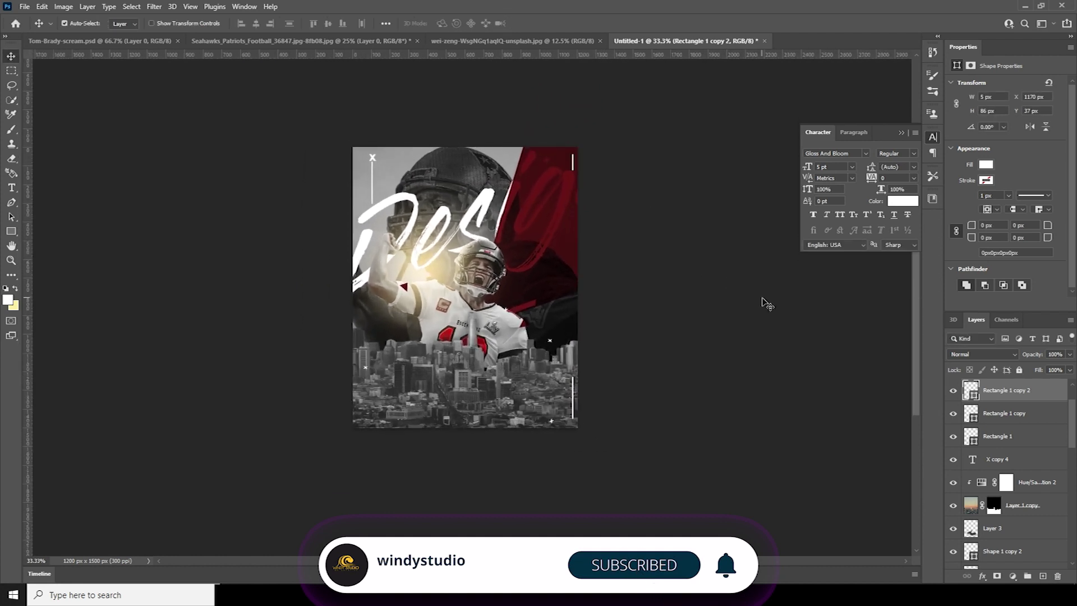
pyautogui.click(19, 193)
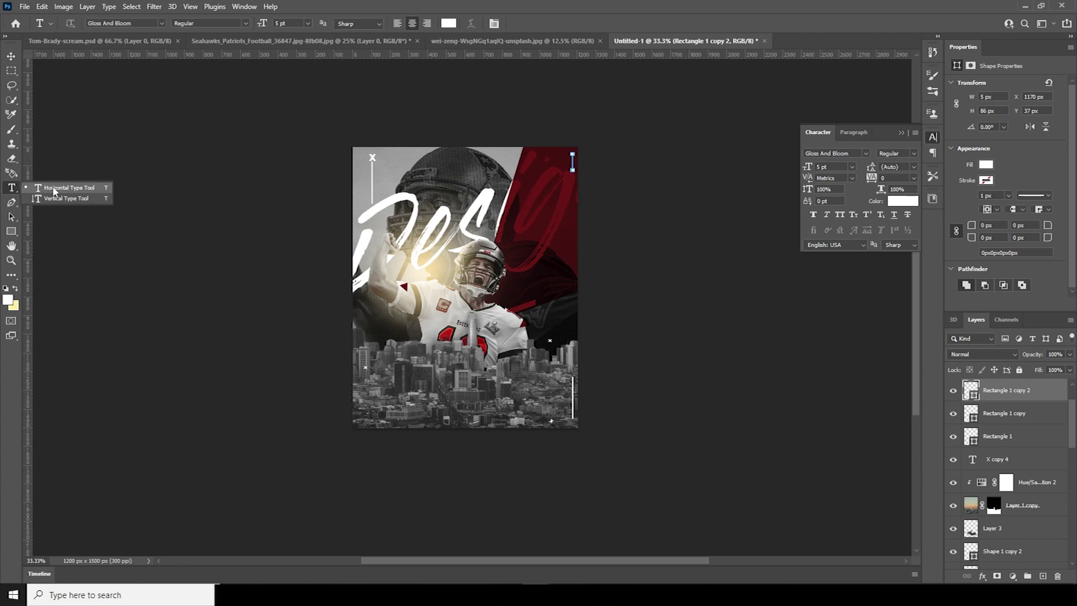
pyautogui.click(583, 330)
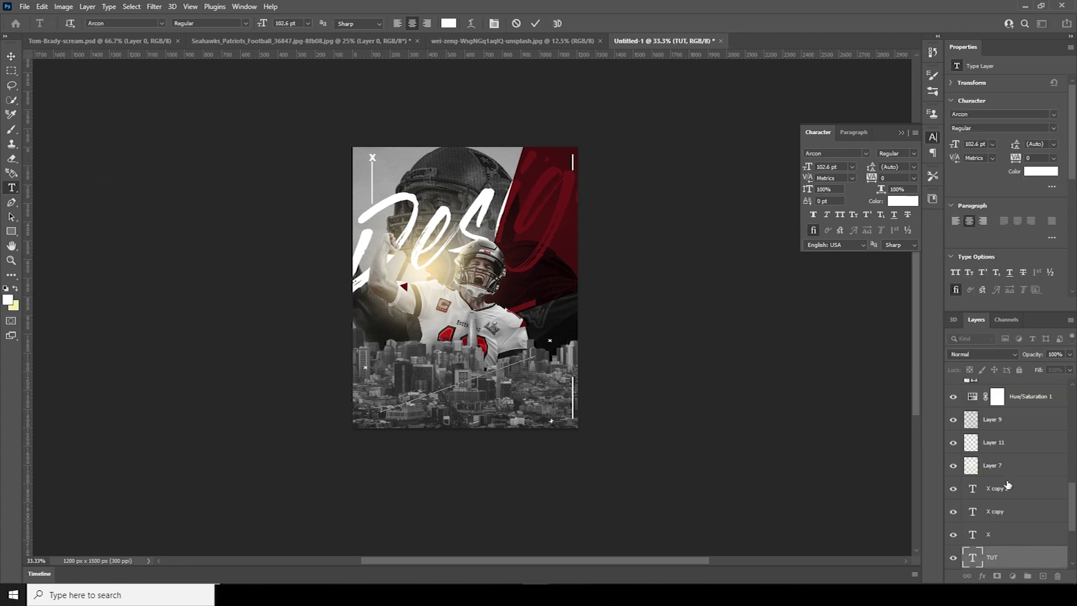
pyautogui.click(992, 426)
pyautogui.click(678, 289)
pyautogui.click(553, 221)
pyautogui.click(583, 330)
pyautogui.click(433, 152)
pyautogui.press('BackSpace')
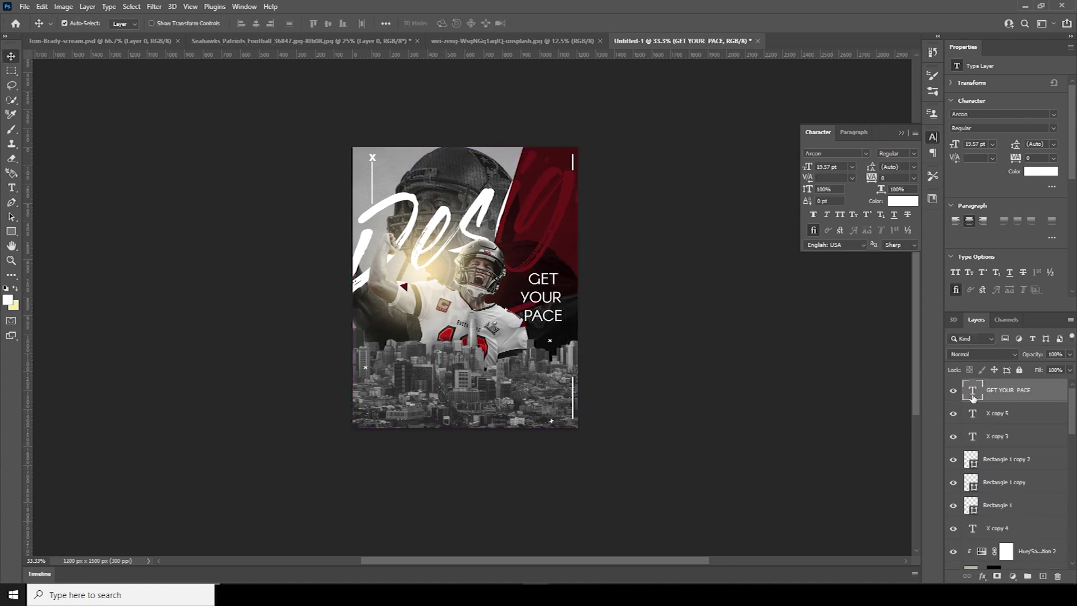
# - Set the "GET YOUR PACE" text to Poppins ExtraBold with 14 pt leading and nudge it slightly down
pyautogui.click(866, 153)
pyautogui.click(897, 222)
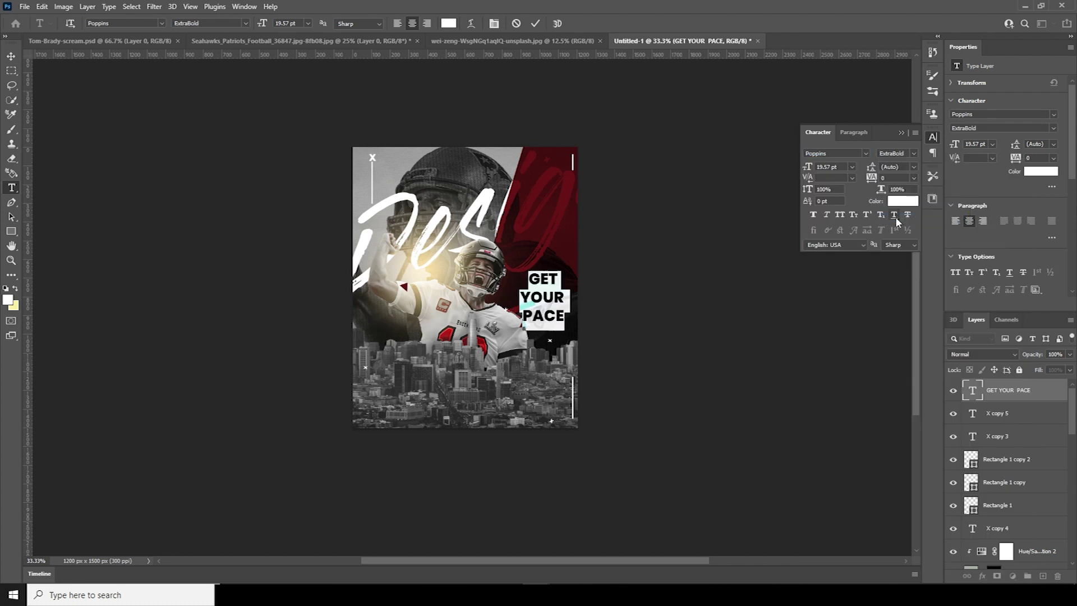
pyautogui.press('Up')
pyautogui.press('Up')
pyautogui.press('Up')
pyautogui.press('Up')
pyautogui.press('Down')
pyautogui.press('Down')
pyautogui.press('Down')
pyautogui.press('Down')
pyautogui.press('Down')
pyautogui.press('Down')
pyautogui.press('Down')
pyautogui.press('Down')
pyautogui.press('Down')
pyautogui.press('Down')
pyautogui.press('Down')
pyautogui.press('Down')
pyautogui.press('Down')
pyautogui.press('Down')
pyautogui.click(11, 57)
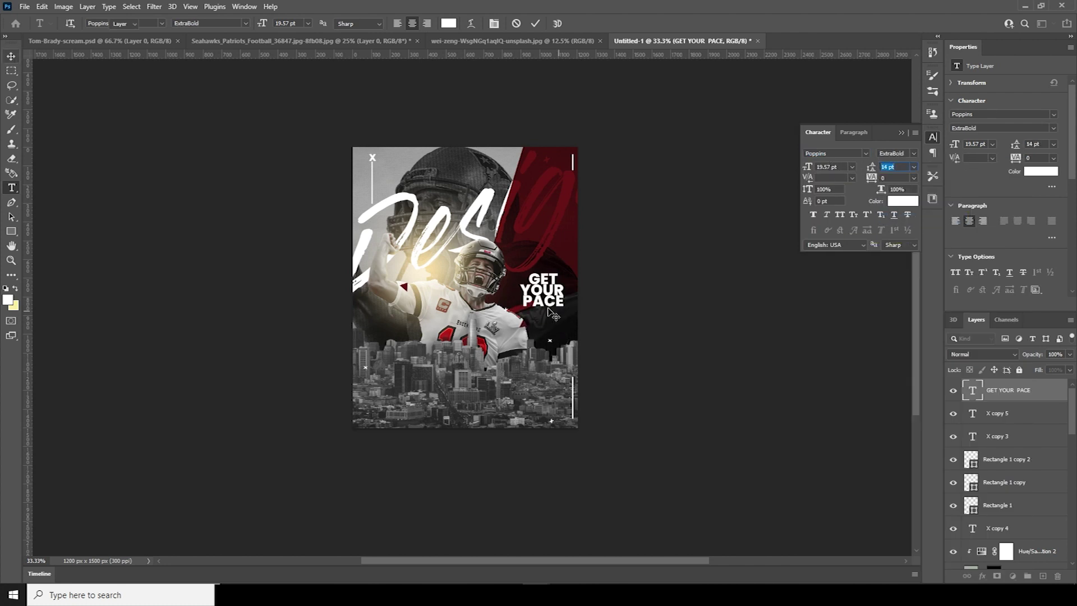
pyautogui.moveTo(544, 303); pyautogui.dragTo(544, 307)
# - Add a centered Lorem ipsum paragraph in 5 pt Poppins ExtraBold across the bottom of the poster
pyautogui.click(11, 188)
pyautogui.moveTo(371, 395); pyautogui.dragTo(562, 419)
pyautogui.click(11, 56)
pyautogui.keyDown('alt'); pyautogui.moveTo(482, 412); pyautogui.dragTo(485, 392); pyautogui.keyUp('alt')
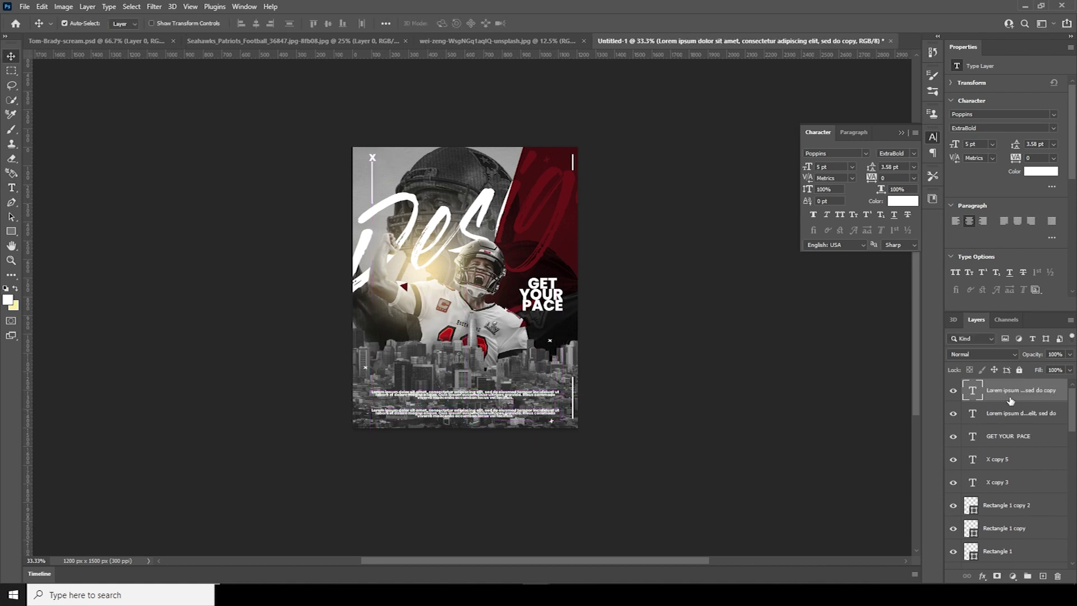
pyautogui.press('Delete')
# - Copy the "GET YOUR PACE" text down above the Lorem ipsum paragraph and change the copy's wording to "GAME DAY"
pyautogui.press('t')
pyautogui.click(284, 303)
pyautogui.press('v')
pyautogui.click(549, 307)
pyautogui.keyDown('alt'); pyautogui.moveTo(549, 307); pyautogui.dragTo(488, 407); pyautogui.keyUp('alt')
pyautogui.doubleClick(972, 391)
pyautogui.write('GAME DAY')
pyautogui.hotkey('ctrl', 'Return')
# - Scale the "GAME DAY" text up to 26.53 pt and position it centered just above the Lorem ipsum paragraph
pyautogui.hotkey('ctrl', 't')
pyautogui.keyDown('alt'); pyautogui.moveTo(503, 413); pyautogui.dragTo(520, 418); pyautogui.keyUp('alt')
pyautogui.rightClick(488, 404)
pyautogui.click(504, 405)
pyautogui.press('Return')
pyautogui.doubleClick(974, 391)
pyautogui.click(974, 396)
pyautogui.hotkey('ctrl', 'j')
pyautogui.click(1012, 575)
pyautogui.click(982, 576)
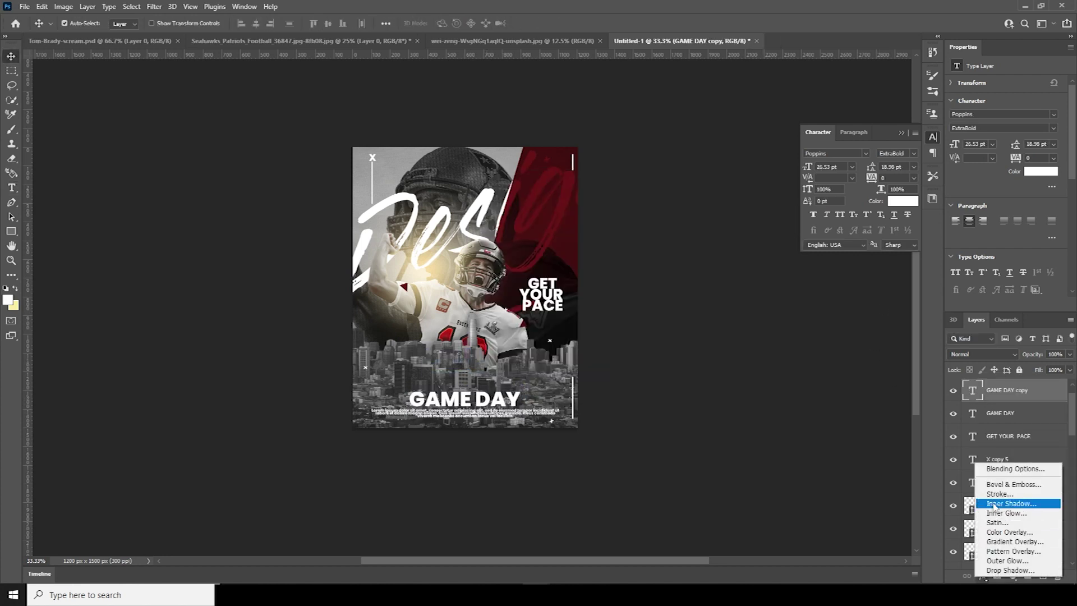
pyautogui.click(1001, 503)
pyautogui.click(810, 283)
pyautogui.click(985, 214)
pyautogui.hotkey('ctrl', 'z')
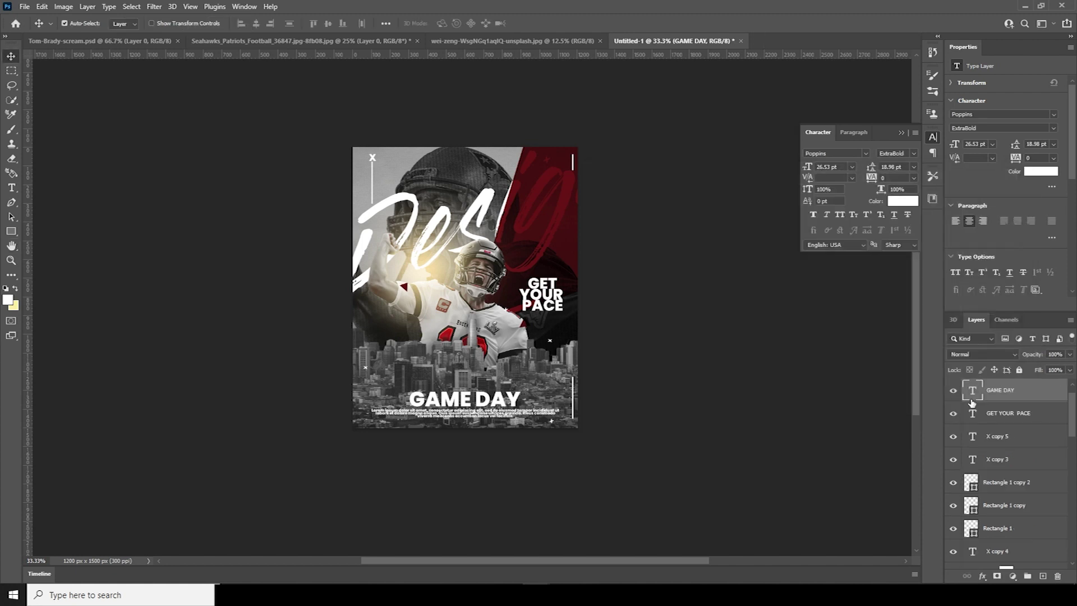
# - Duplicate the "GAME DAY" text and turn the copy into an outline with a Stroke effect and 0% fill, offset slightly upward
pyautogui.hotkey('ctrl', 'j')
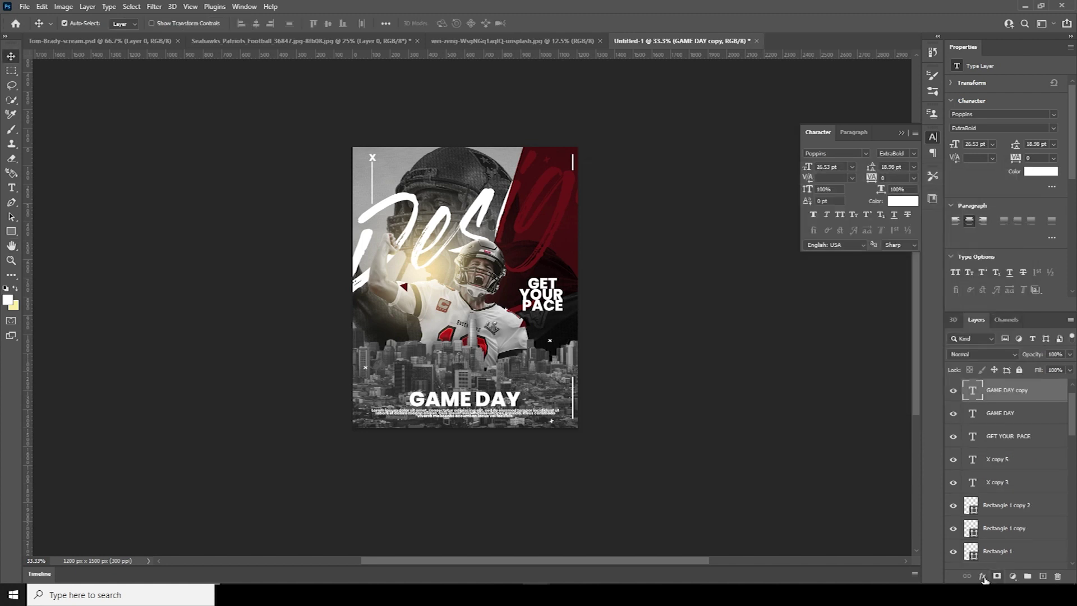
pyautogui.click(982, 576)
pyautogui.click(990, 495)
pyautogui.click(971, 194)
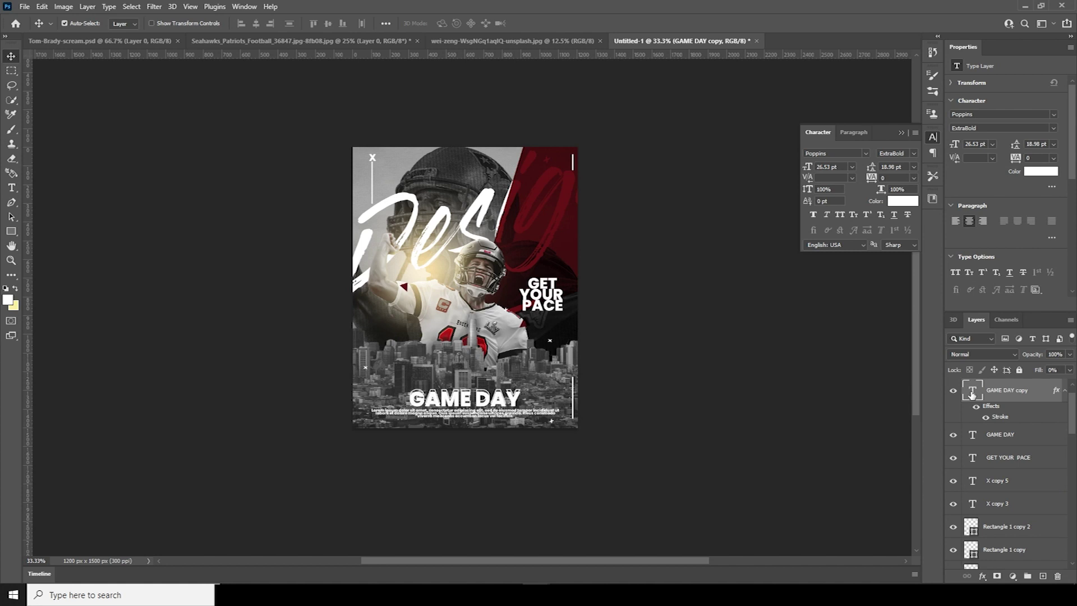
# - Duplicate the outlined "GAME DAY" slightly higher, then set the first outline's opacity to 58% and the second's to 20%
pyautogui.hotkey('ctrl', 'j')
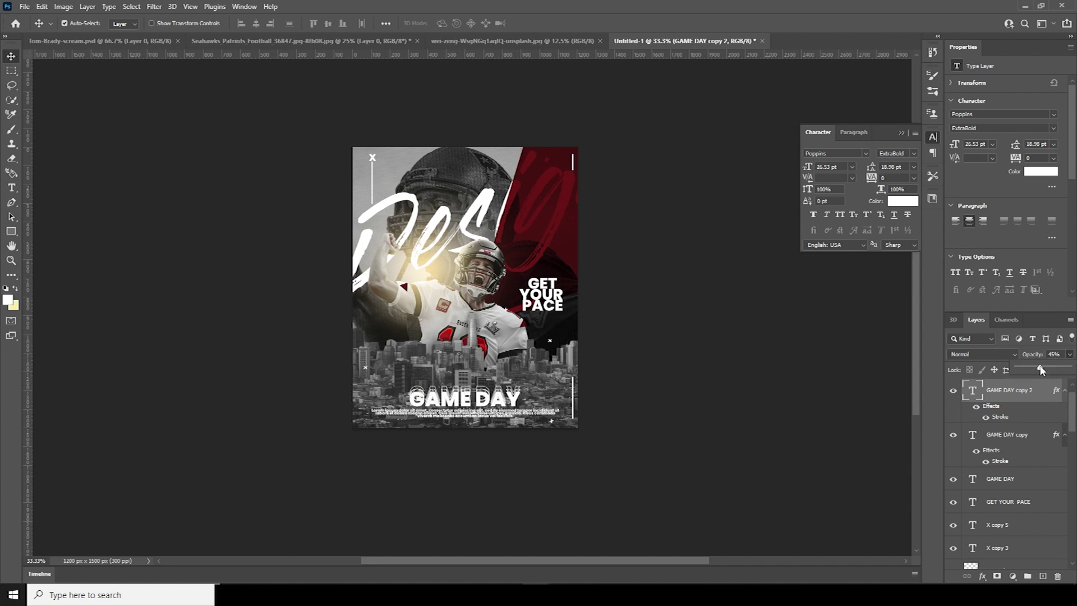
pyautogui.hotkey('alt', '[')
pyautogui.click(1069, 354)
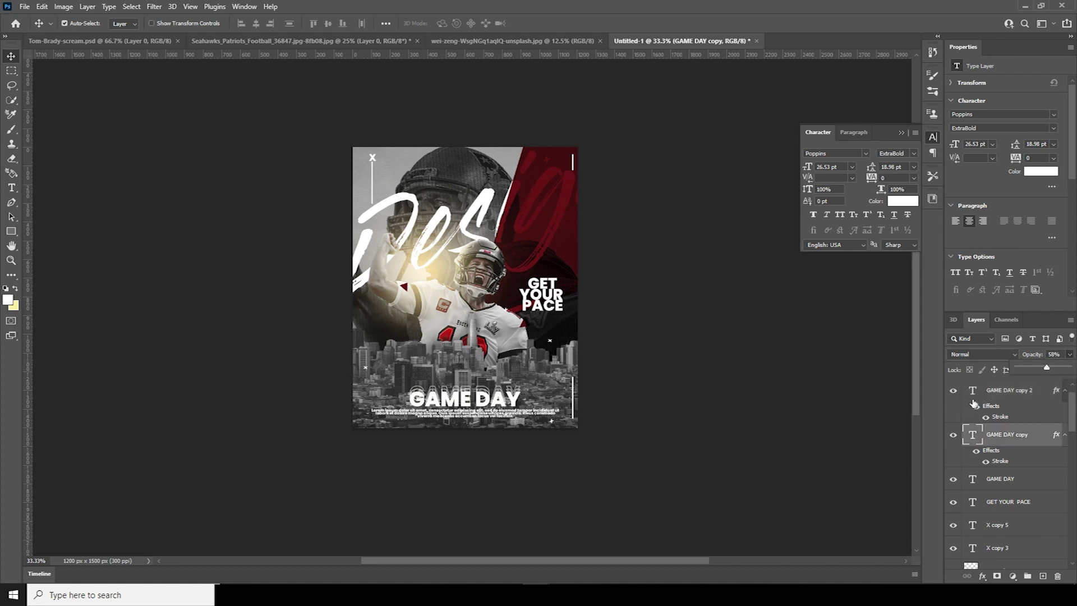
pyautogui.hotkey('alt', ']')
pyautogui.click(1068, 354)
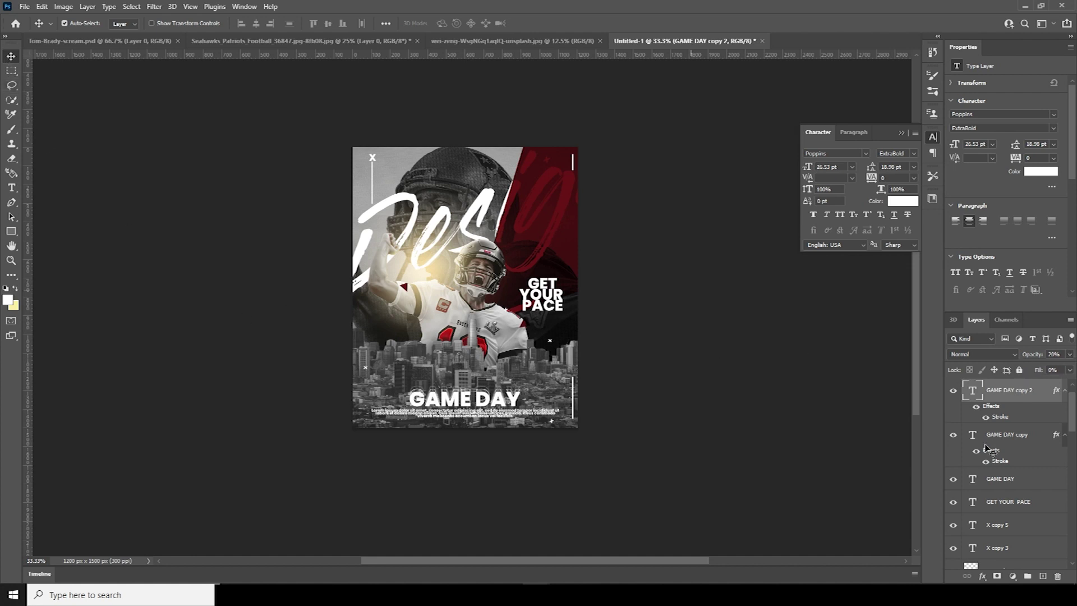
# - Add a new layer above the thin line shapes and set the brush's foreground color to dark grey #212121
pyautogui.moveTo(1074, 424); pyautogui.dragTo(1072, 444)
pyautogui.click(981, 483)
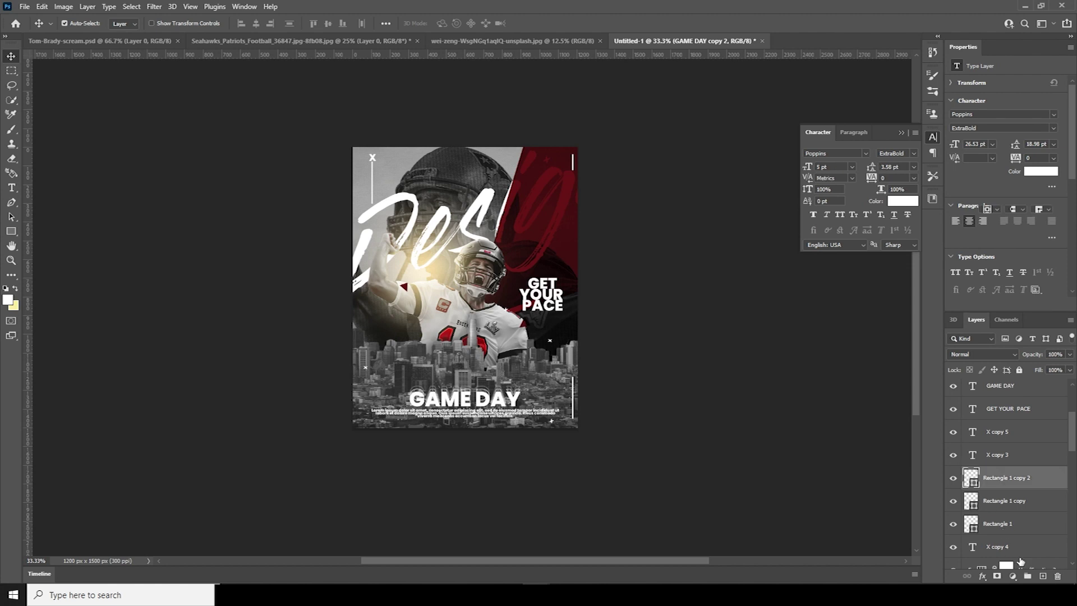
pyautogui.click(1042, 576)
pyautogui.press('b')
pyautogui.click(8, 299)
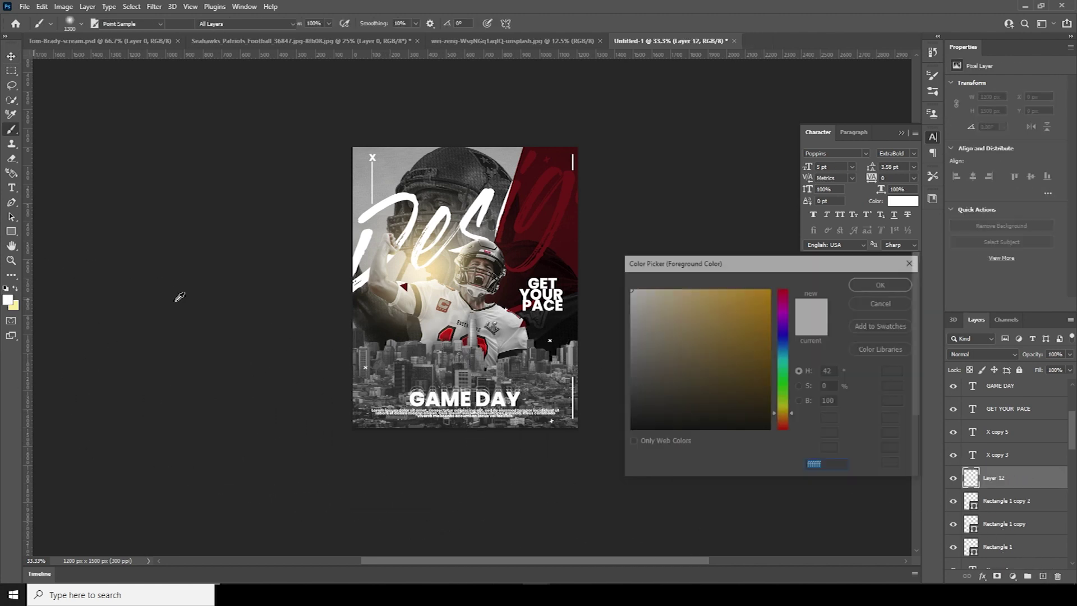
pyautogui.click(636, 404)
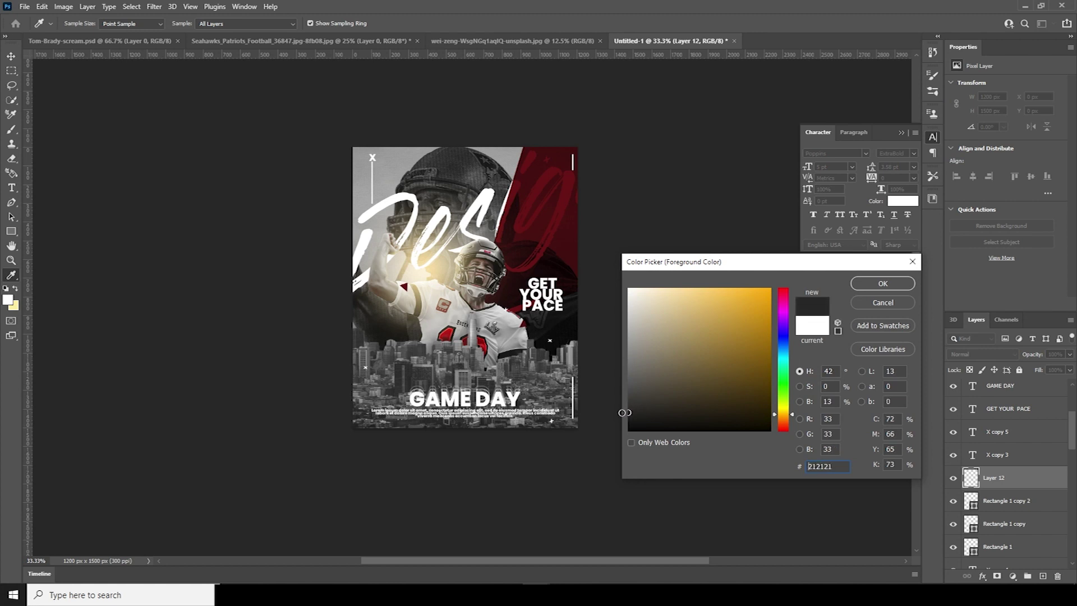
pyautogui.click(866, 285)
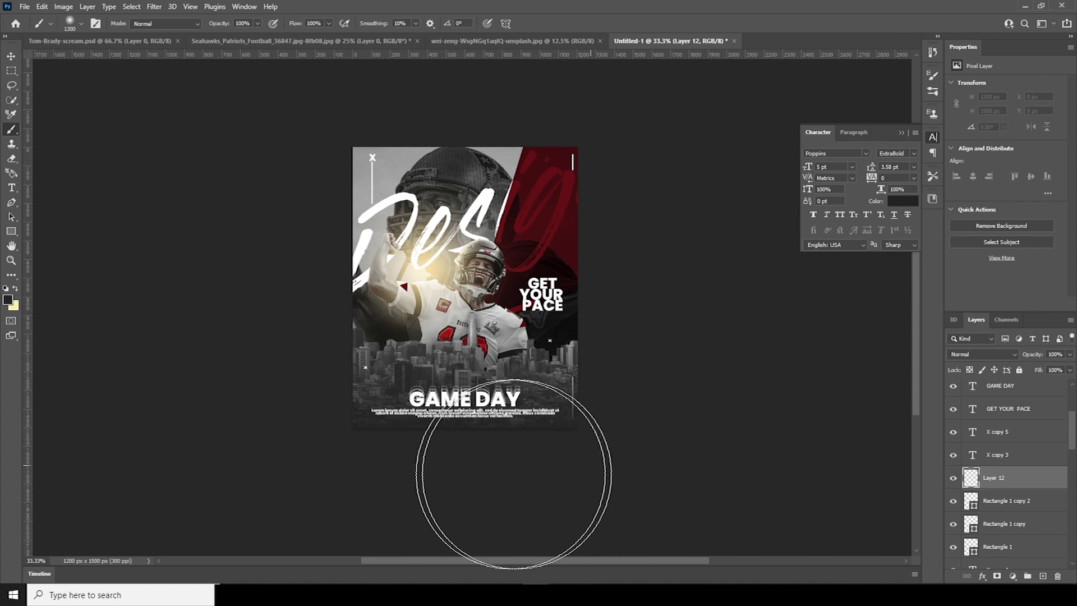
# - Paint a soft dark shadow across the bottom of the skyline and lower the new layer's opacity to 37%
pyautogui.moveTo(305, 471); pyautogui.dragTo(697, 452)
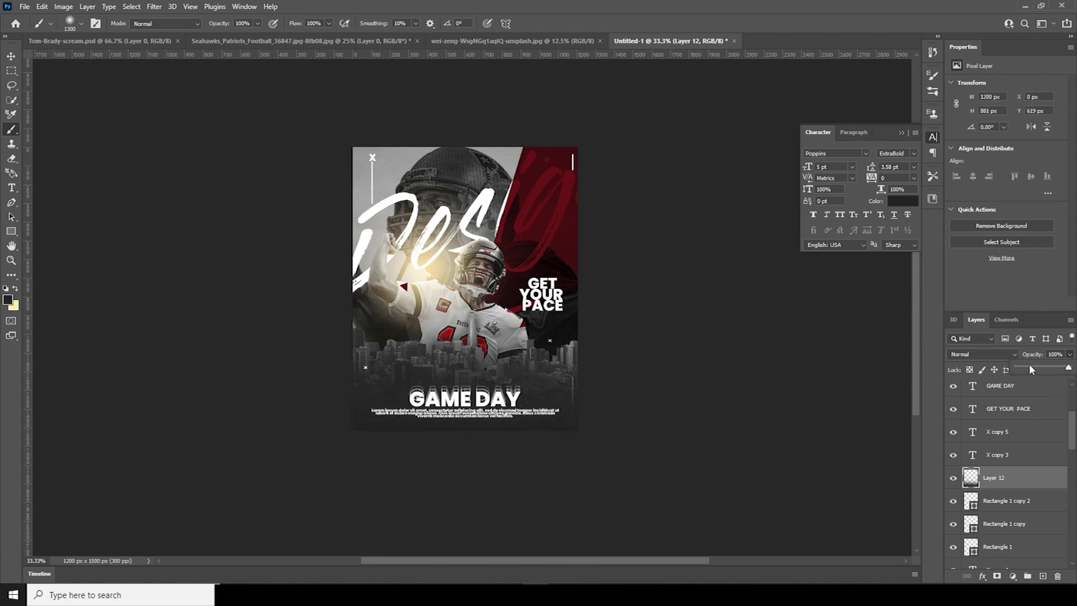
pyautogui.click(1034, 369)
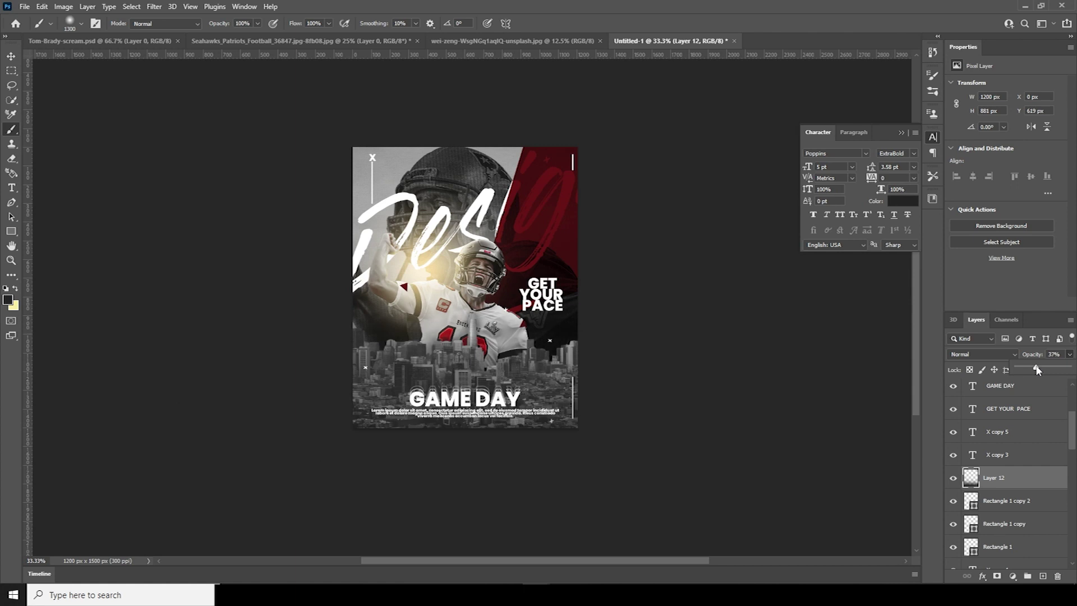
# - Duplicate "GET YOUR PACE" to the poster's upper edge, change the copy to "PHOTOSHOP TUTORIAL -windy studio" and scale it to about 36%
pyautogui.moveTo(1039, 369); pyautogui.dragTo(1041, 368)
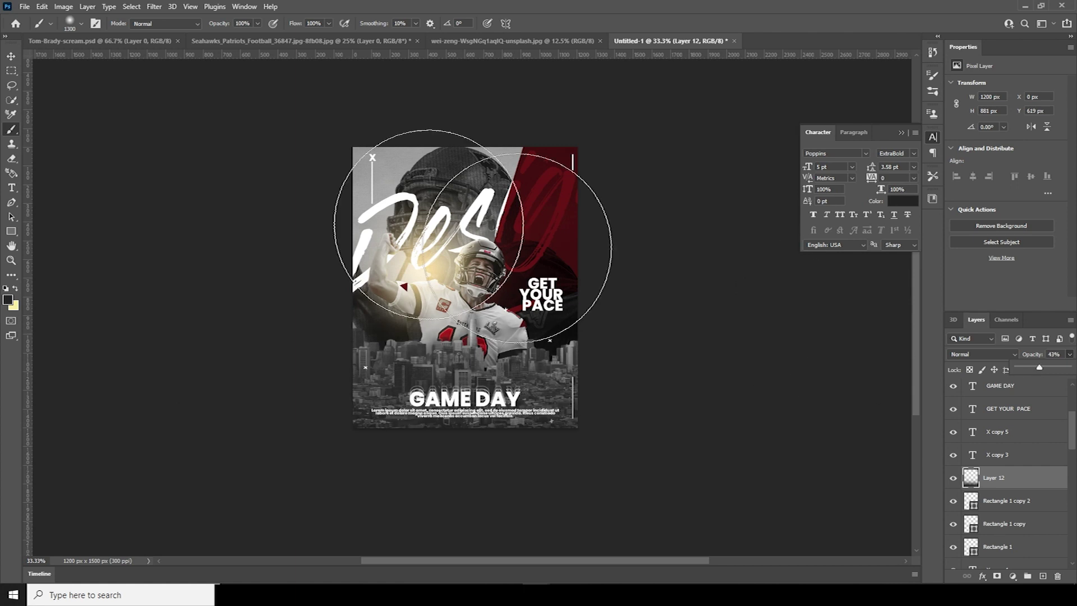
pyautogui.click(14, 56)
pyautogui.moveTo(558, 299); pyautogui.dragTo(463, 177)
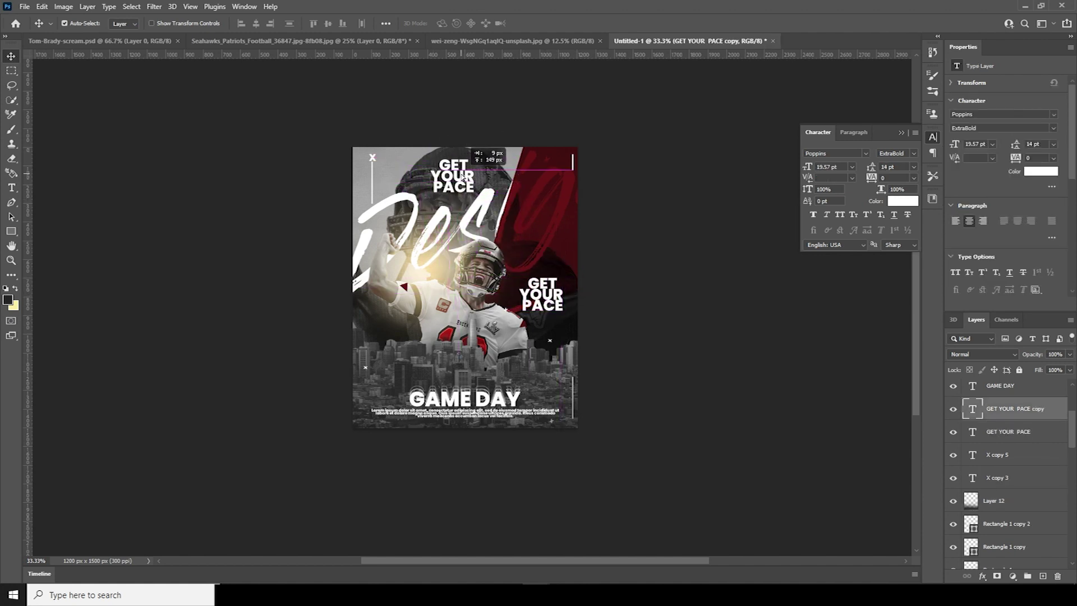
pyautogui.doubleClick(972, 410)
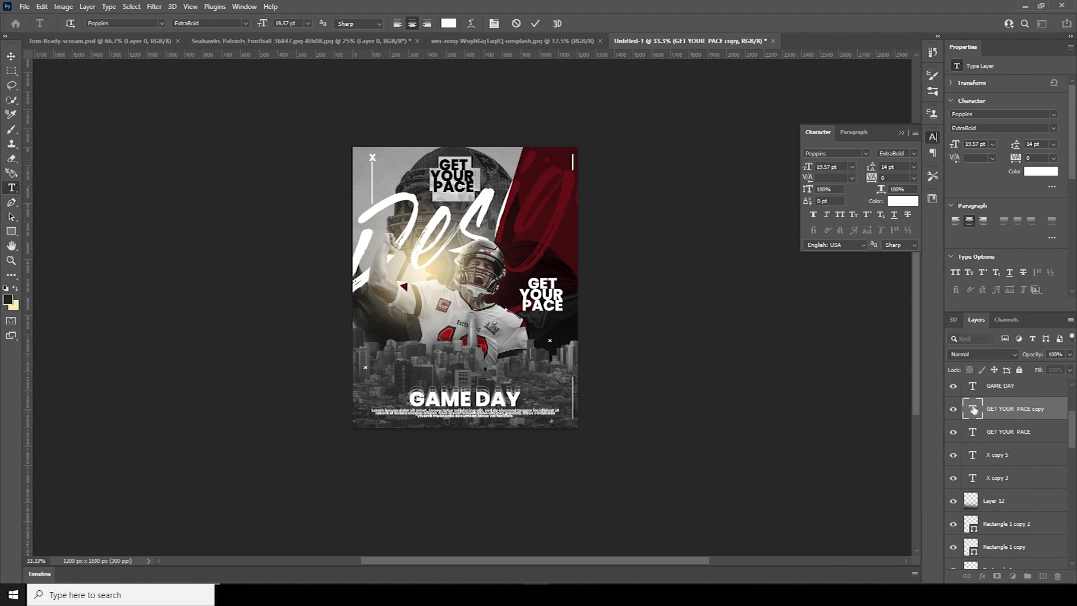
pyautogui.write('PHOTOSHOP TUTORIAL -windy studio')
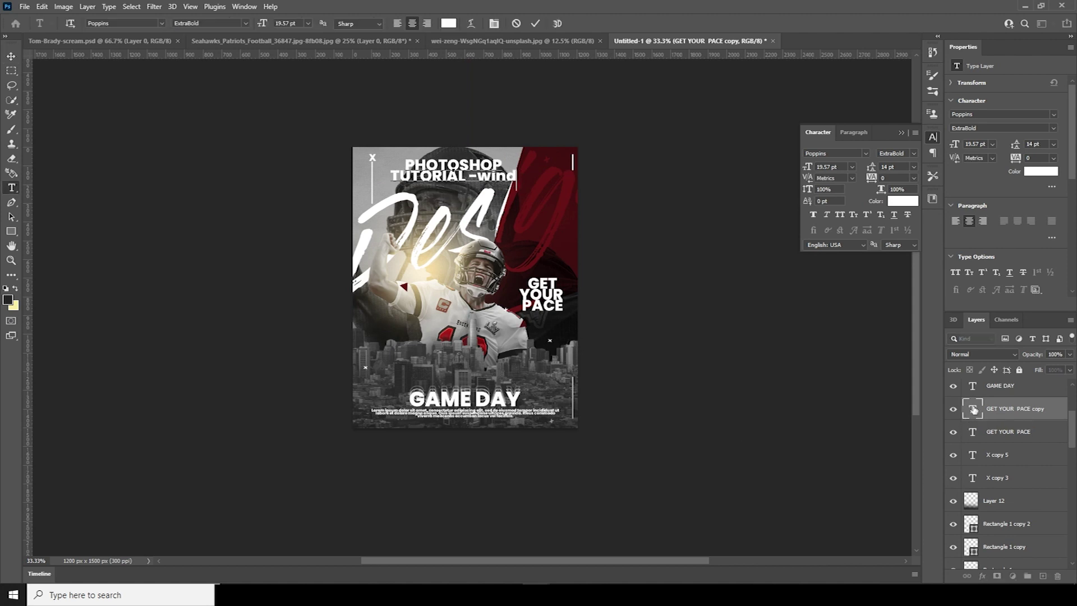
pyautogui.hotkey('ctrl', 'a')
pyautogui.hotkey('ctrl', 'Return')
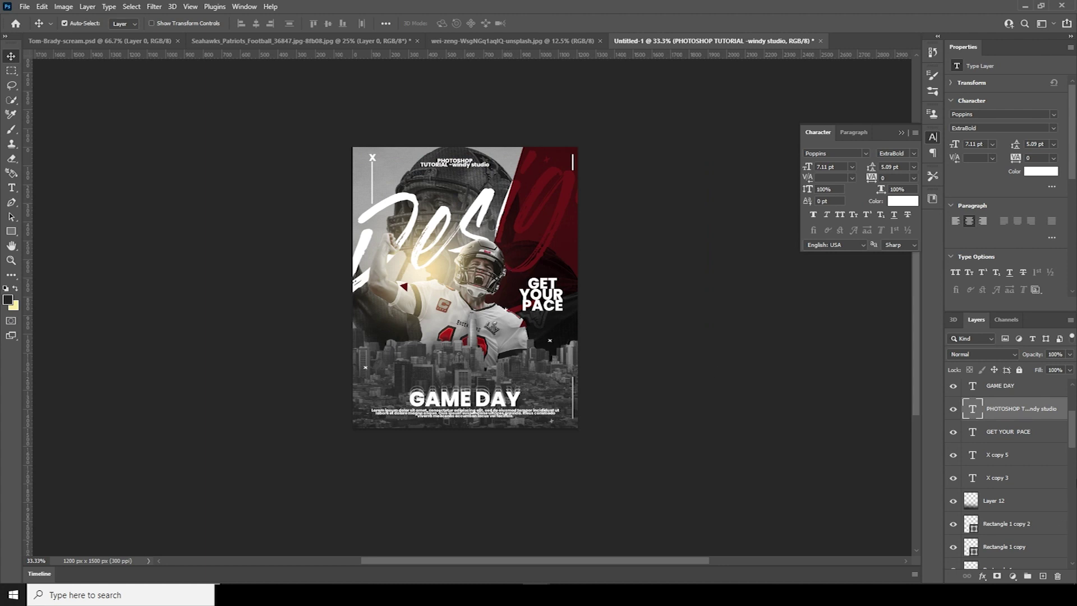
# - Add a Color Lookup adjustment above the Lorem ipsum text layer and load the windymoodlut 2020 LUT file
pyautogui.scroll(3, 1029, 394)
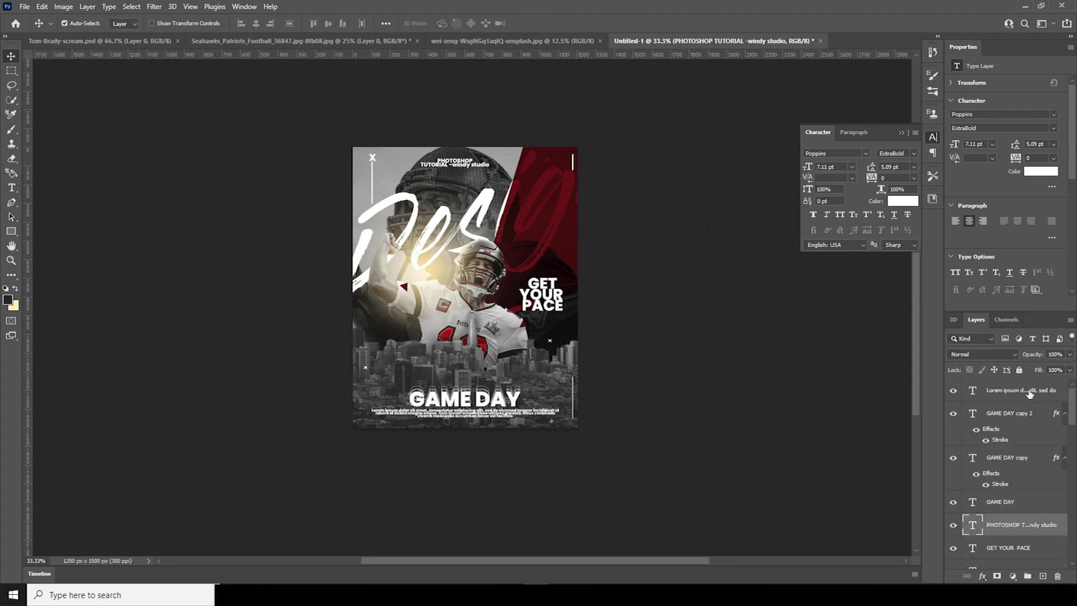
pyautogui.click(1015, 392)
pyautogui.click(1014, 578)
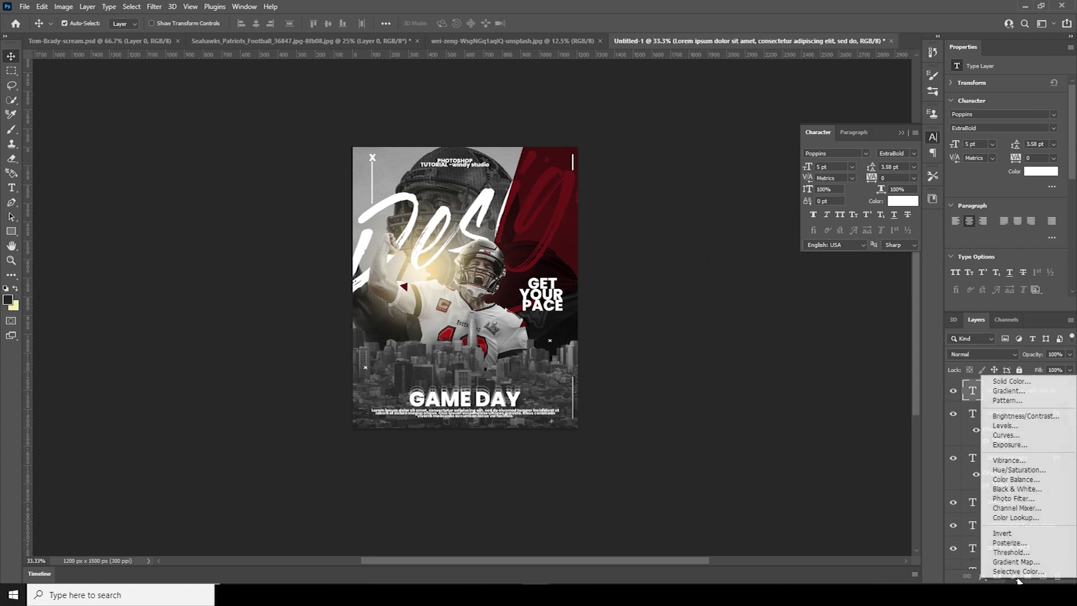
pyautogui.click(1018, 517)
pyautogui.click(1052, 86)
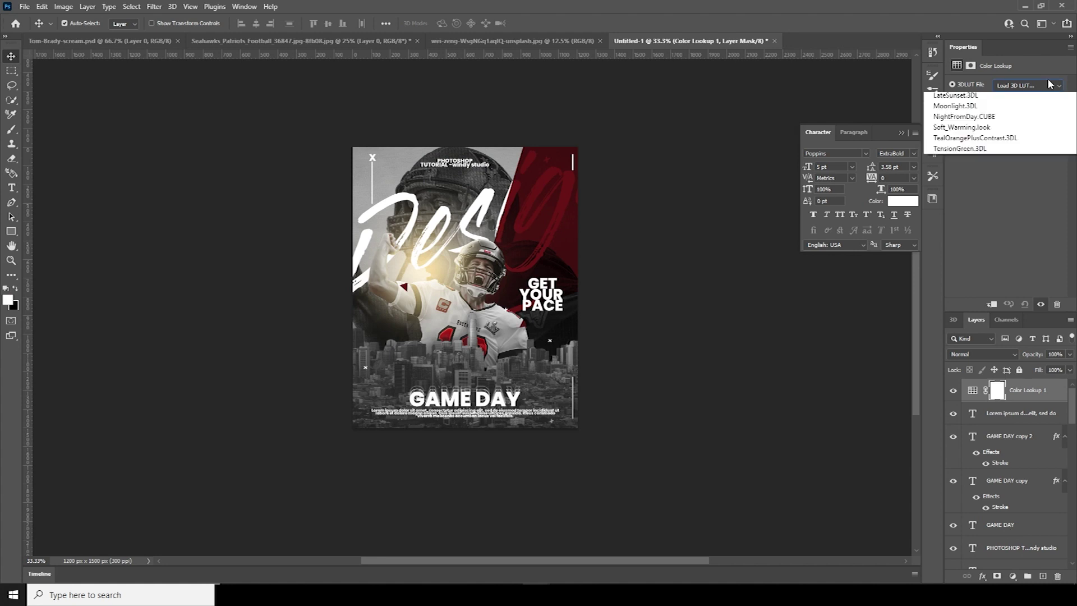
pyautogui.click(983, 97)
pyautogui.click(120, 83)
pyautogui.click(443, 452)
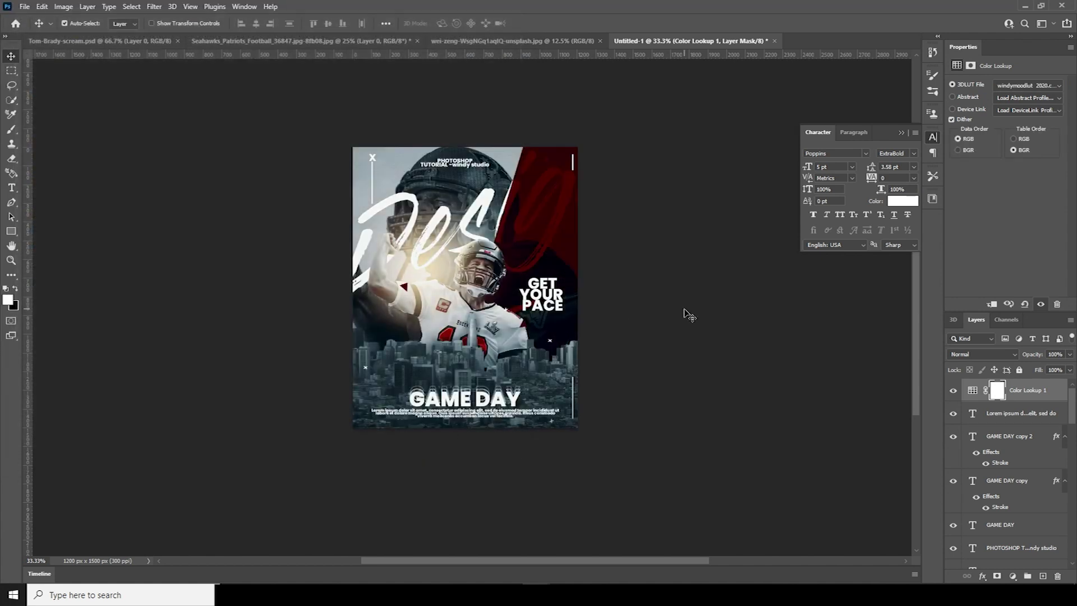
pyautogui.click(688, 315)
# - Add a new layer clipped directly above Layer 4 and set the brush's foreground color to grey
pyautogui.moveTo(1075, 425); pyautogui.dragTo(1056, 558)
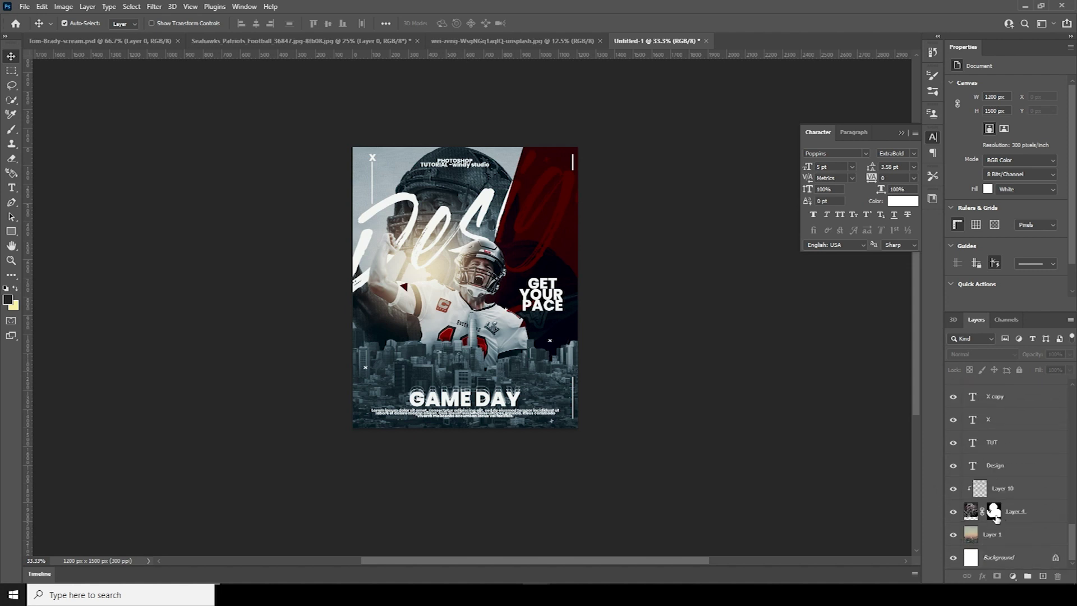
pyautogui.click(973, 514)
pyautogui.click(1041, 575)
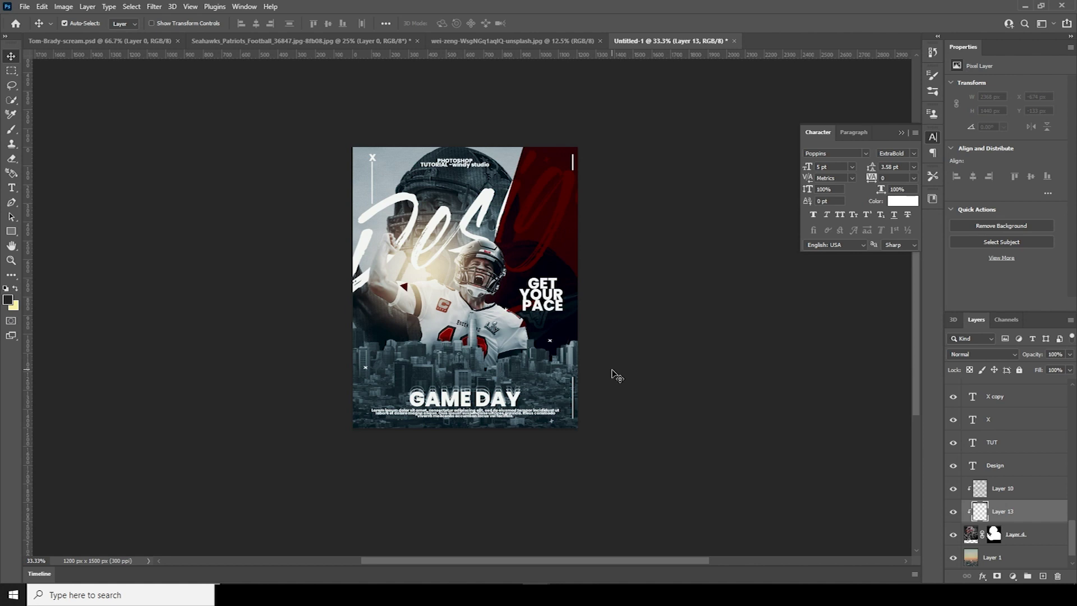
pyautogui.press('b')
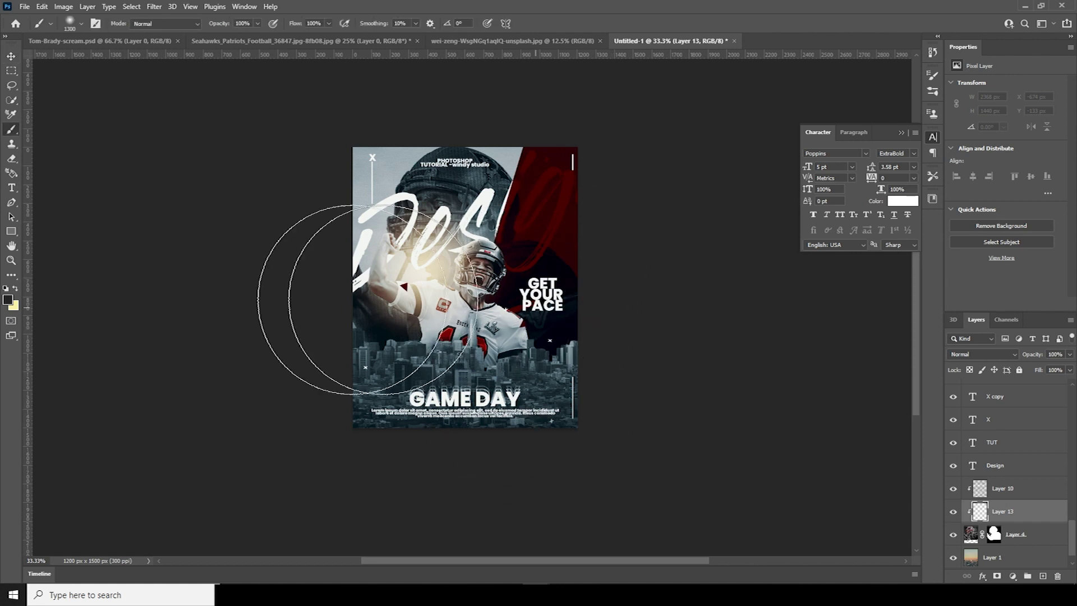
pyautogui.click(7, 300)
pyautogui.click(625, 371)
pyautogui.moveTo(626, 371); pyautogui.dragTo(623, 354)
pyautogui.click(880, 288)
# - Paint a soft grey haze over the dark areas of the background player on the clipped layer, varying the brush size
pyautogui.press('[')
pyautogui.press('[')
pyautogui.press('[')
pyautogui.press('[')
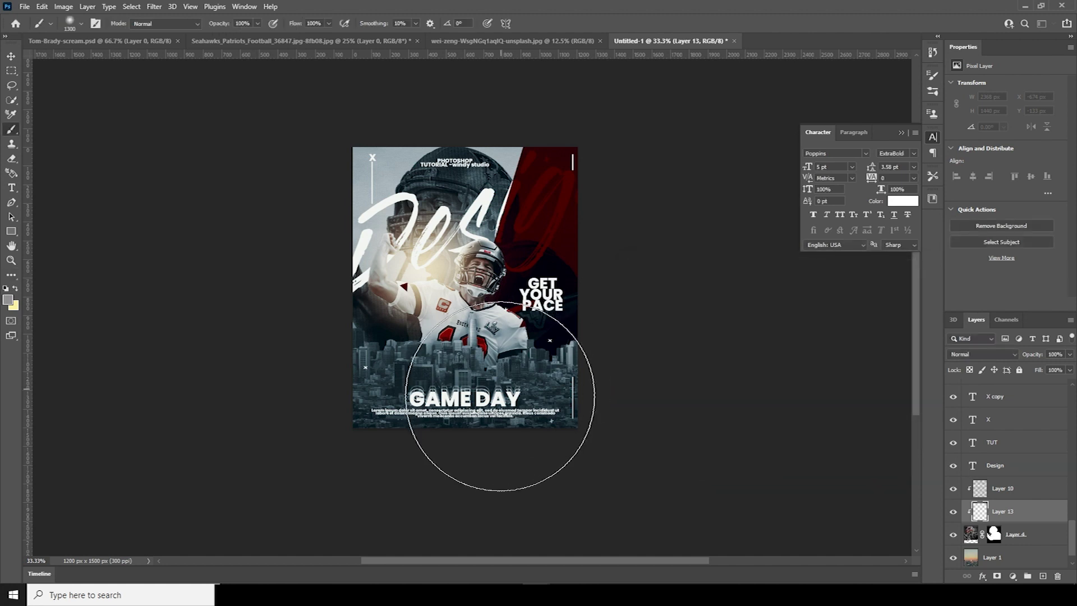
pyautogui.press('[')
pyautogui.moveTo(382, 339)
pyautogui.mouseDown()
pyautogui.moveTo(293, 324)
pyautogui.moveTo(200, 387)
pyautogui.mouseUp()
pyautogui.press('[')
pyautogui.press('[')
pyautogui.press('[')
pyautogui.press(']')
pyautogui.moveTo(543, 245); pyautogui.dragTo(531, 185)
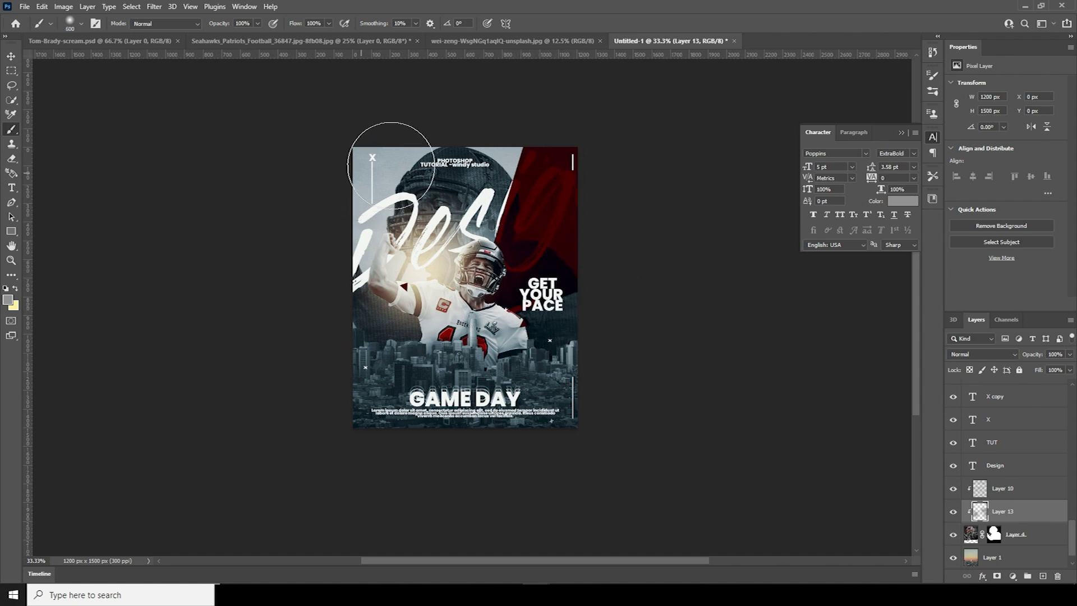
pyautogui.click(447, 166)
pyautogui.press('[')
pyautogui.press('[')
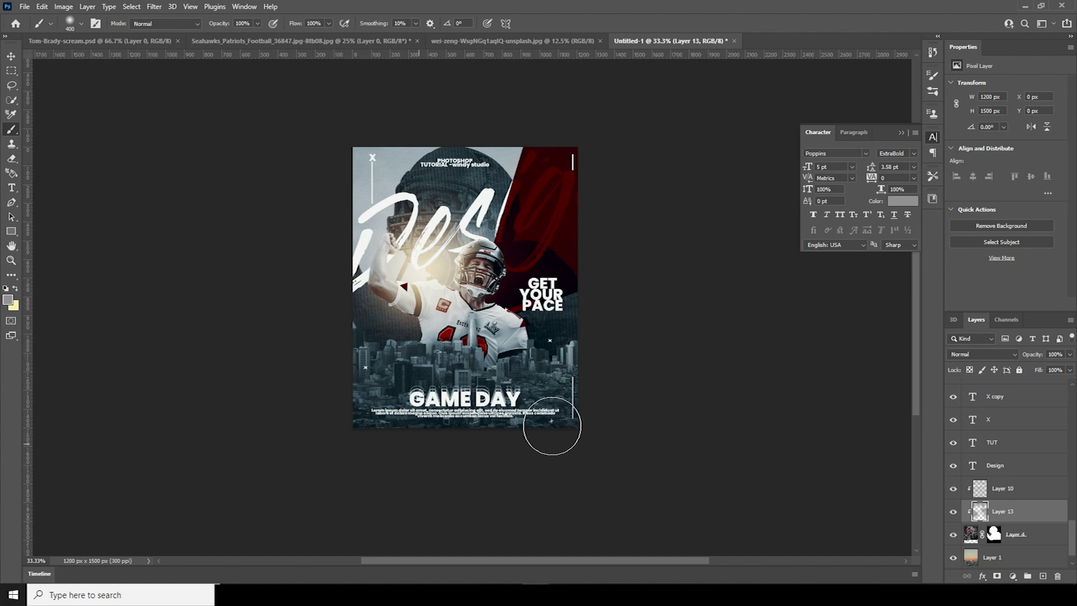
pyautogui.press(']')
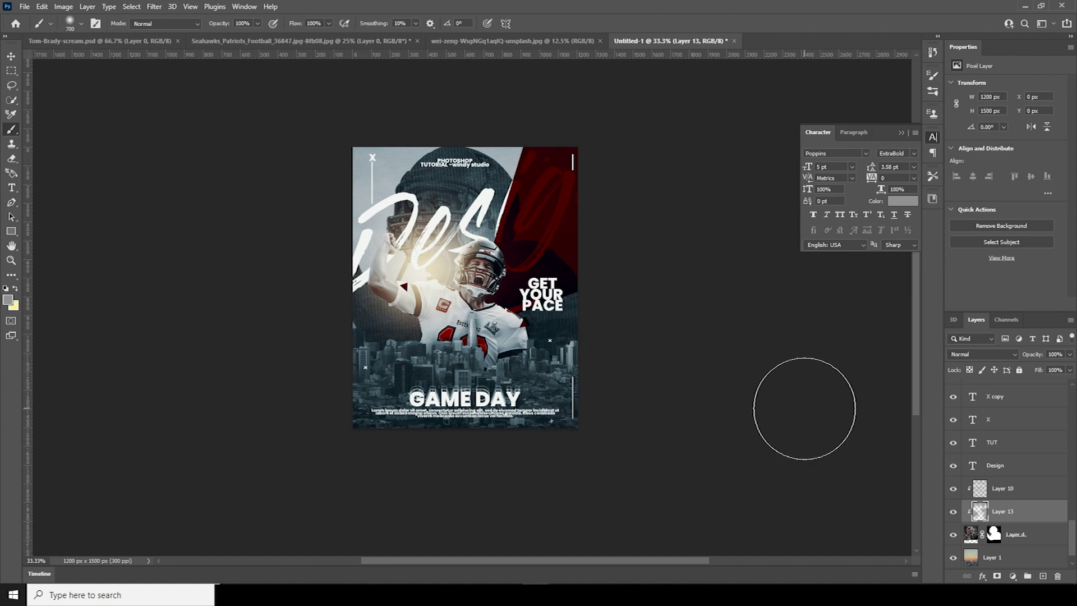
# - Add a new layer directly beneath the Color Lookup adjustment
pyautogui.moveTo(1074, 528); pyautogui.dragTo(1074, 376)
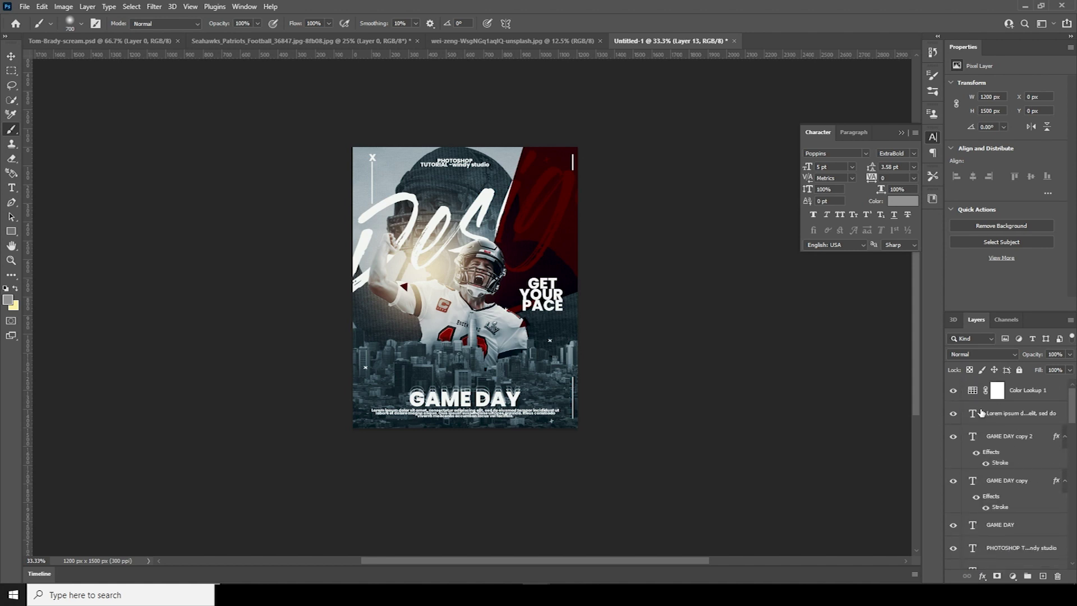
pyautogui.click(1043, 576)
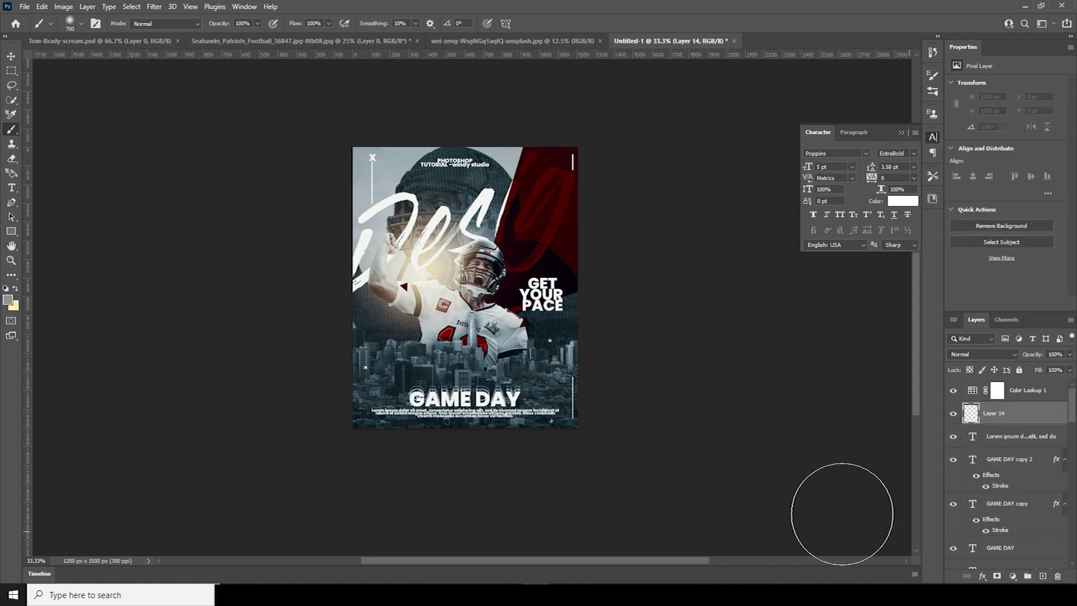
pyautogui.press(']')
pyautogui.press(']')
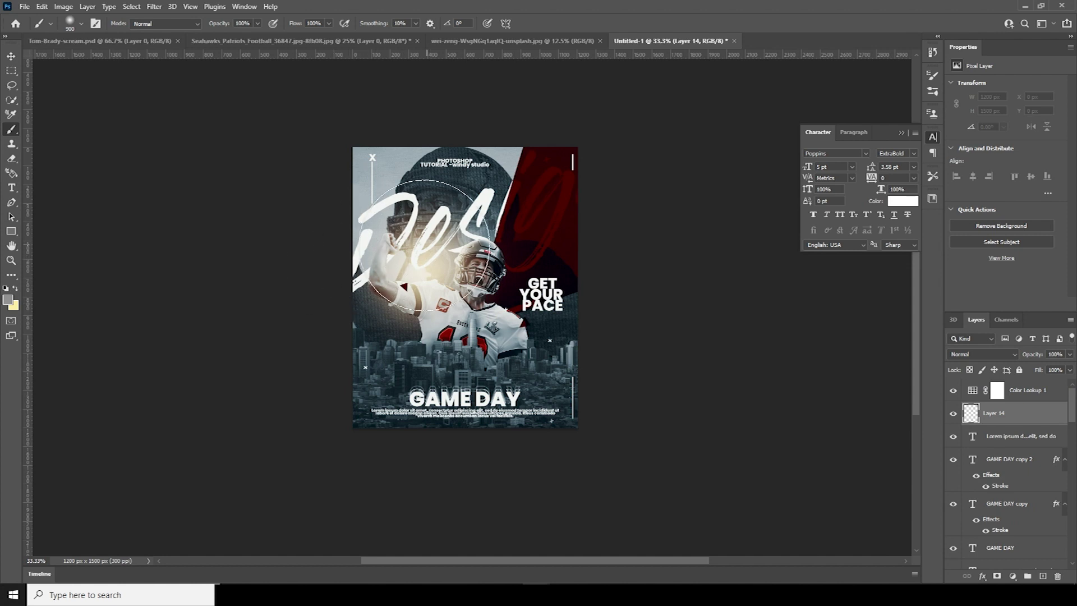
pyautogui.moveTo(415, 281); pyautogui.dragTo(370, 253)
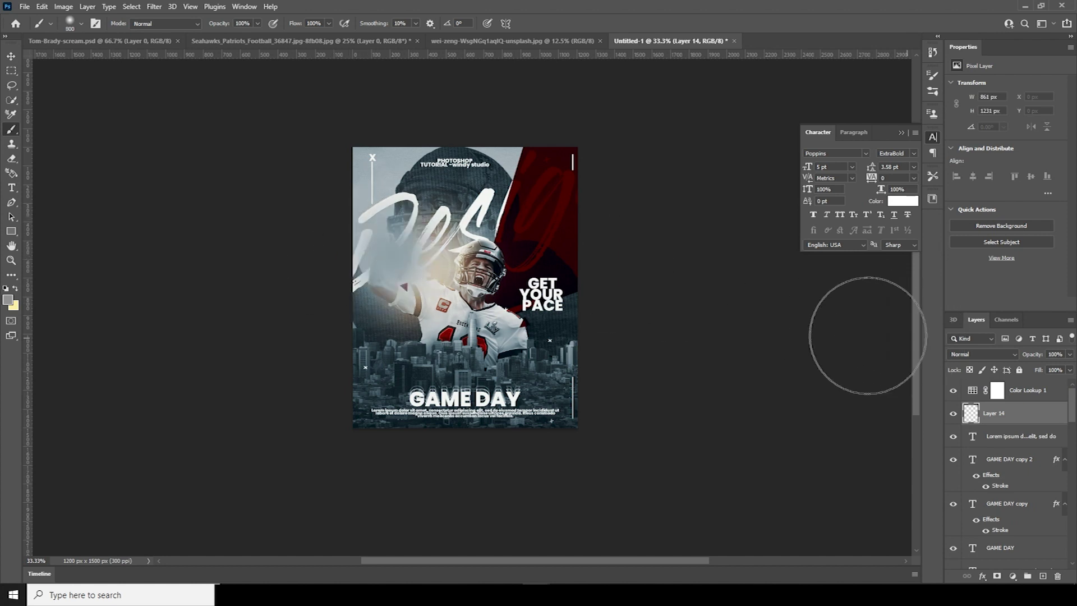
pyautogui.hotkey('ctrl', 'z')
# - Set the brush's foreground color to white and the new layer's blend mode to Soft Light
pyautogui.click(5, 301)
pyautogui.moveTo(637, 294); pyautogui.dragTo(583, 231)
pyautogui.click(889, 284)
pyautogui.click(963, 354)
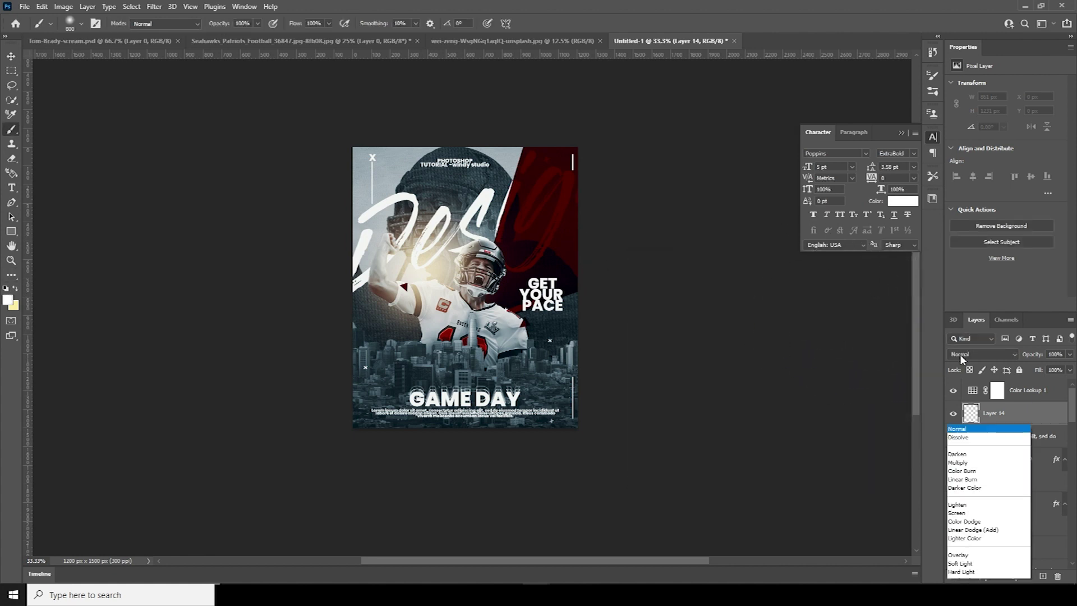
pyautogui.click(960, 447)
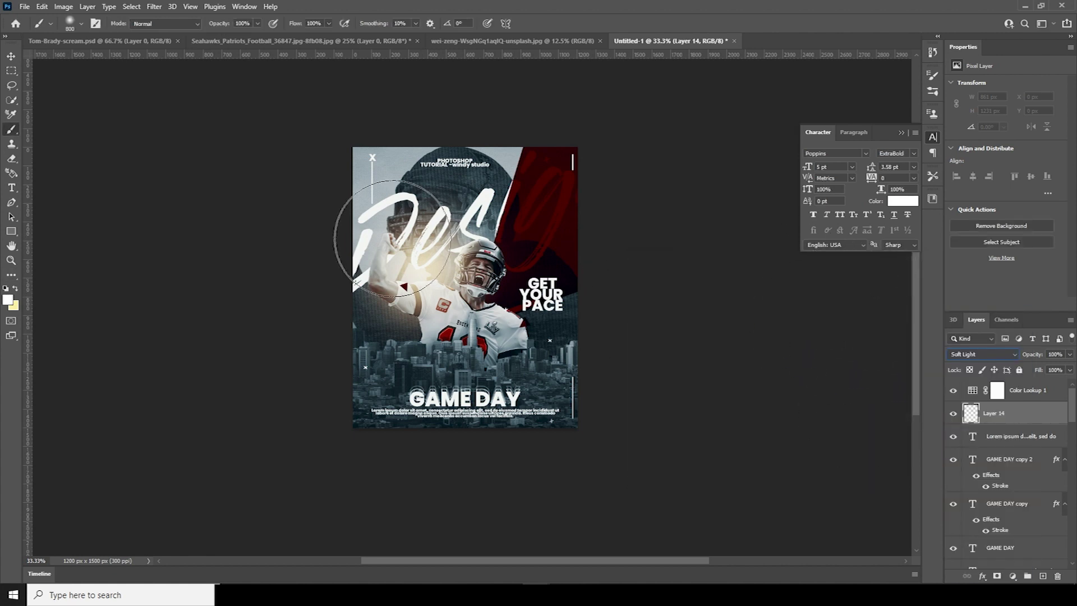
# - Paint soft white highlights over the raised hand, the brush lettering and the red panel on the Soft Light layer
pyautogui.moveTo(400, 211); pyautogui.dragTo(535, 209)
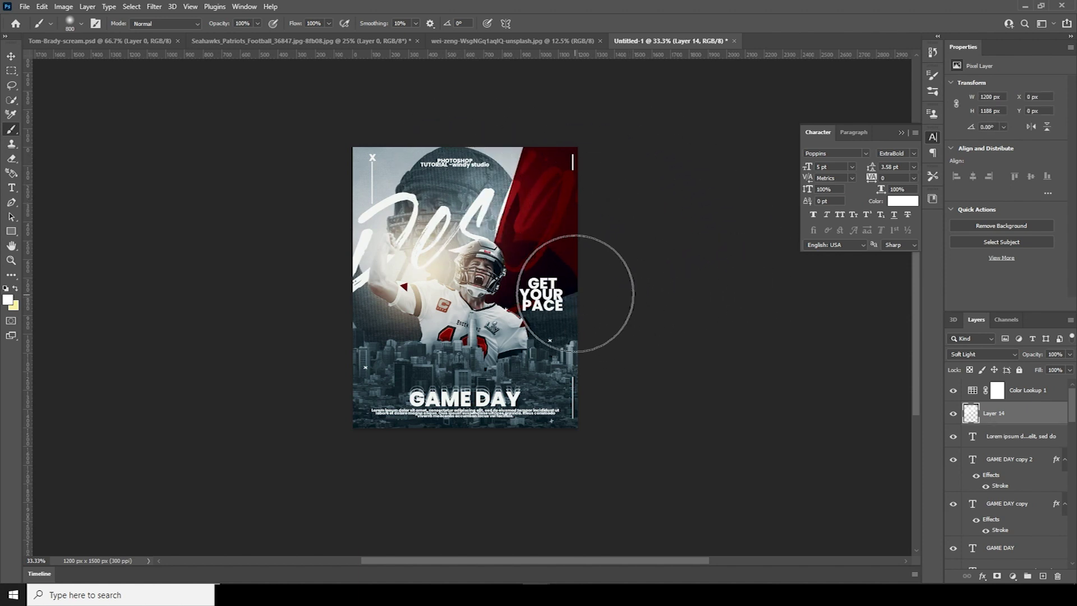
pyautogui.click(575, 294)
pyautogui.hotkey('ctrl', 'z')
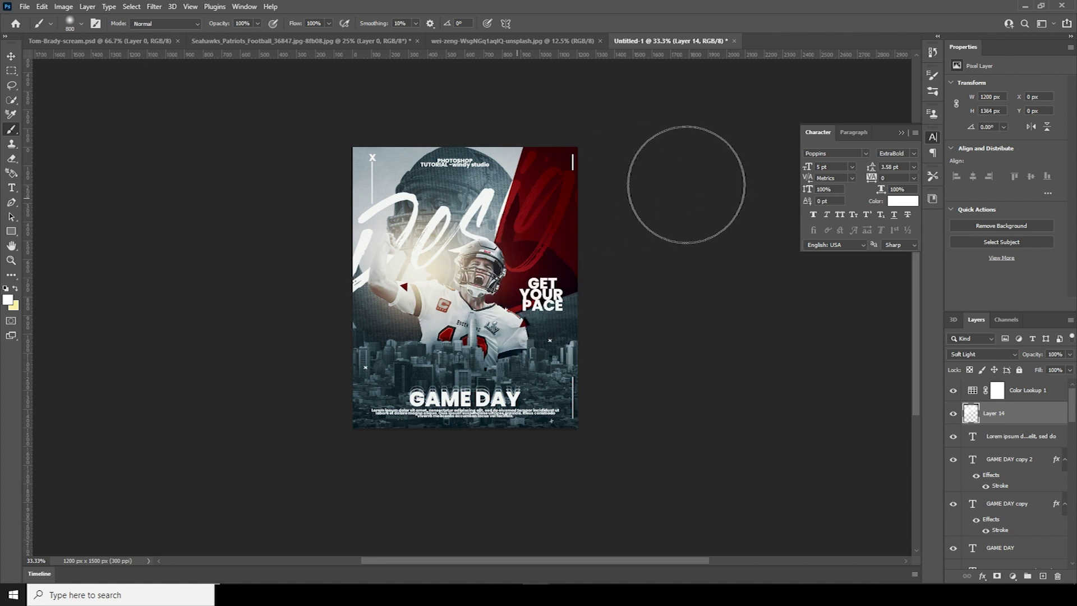
pyautogui.press('[')
pyautogui.press('[')
pyautogui.press('[')
pyautogui.press('[')
pyautogui.press('[')
pyautogui.press('[')
pyautogui.press('[')
pyautogui.press('[')
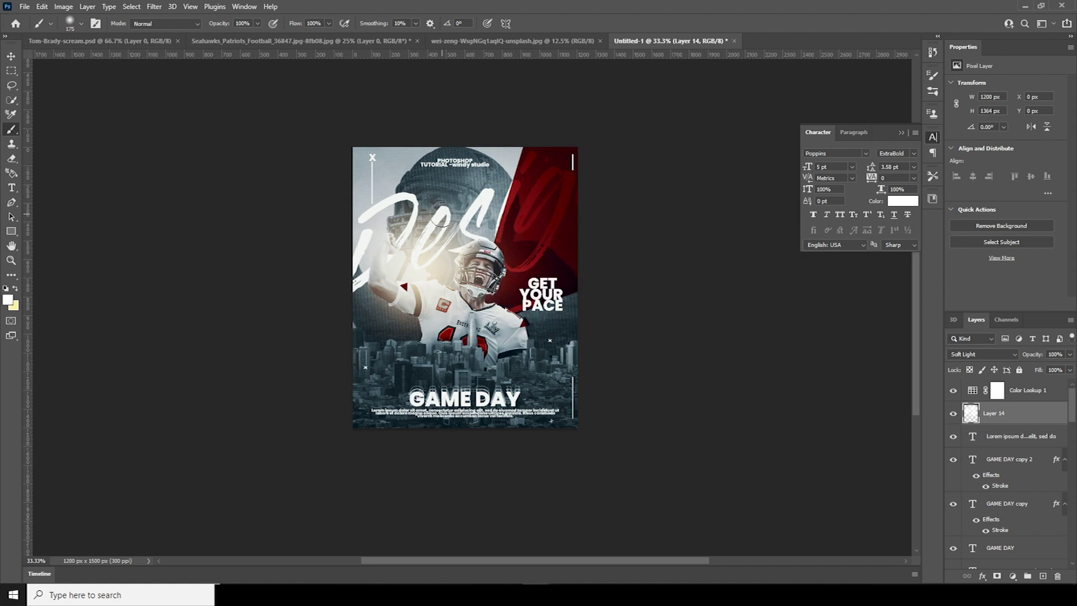
pyautogui.press(']')
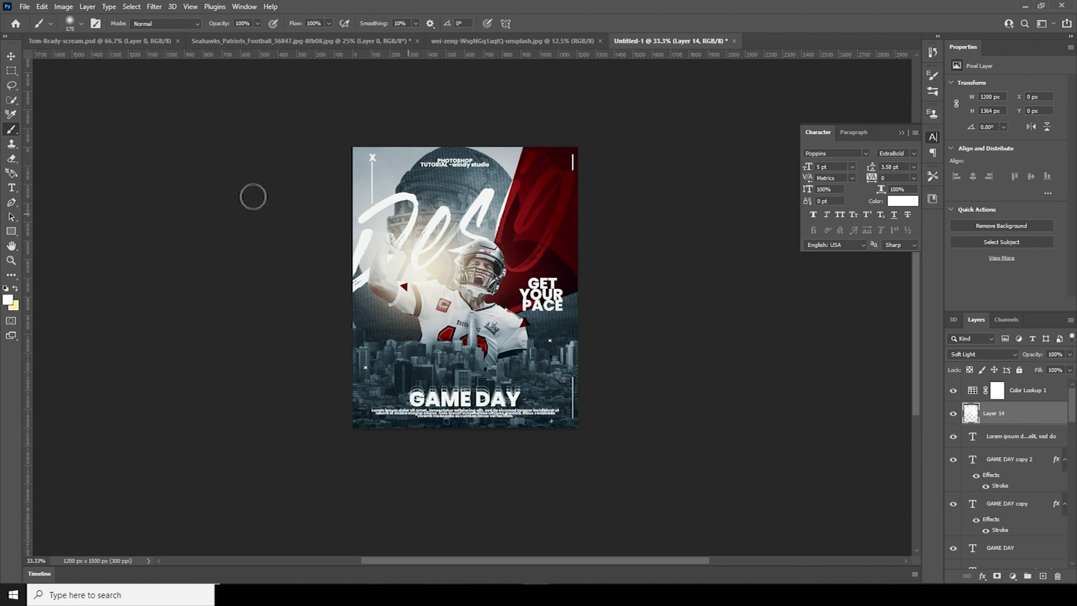
pyautogui.press(']')
pyautogui.press(']')
pyautogui.press(']')
pyautogui.press(']')
pyautogui.press(']')
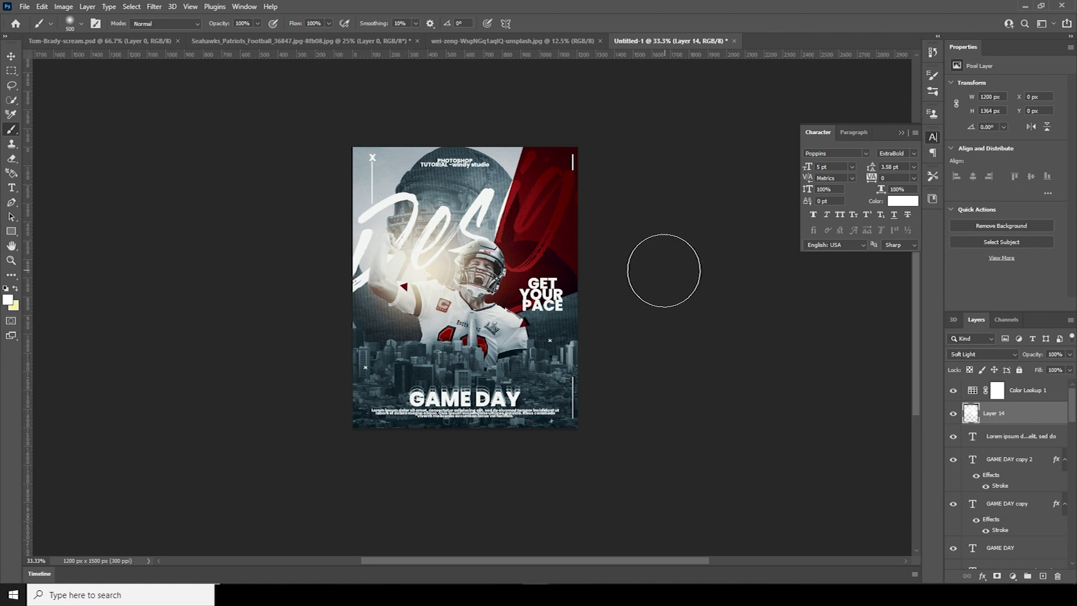
pyautogui.click(544, 199)
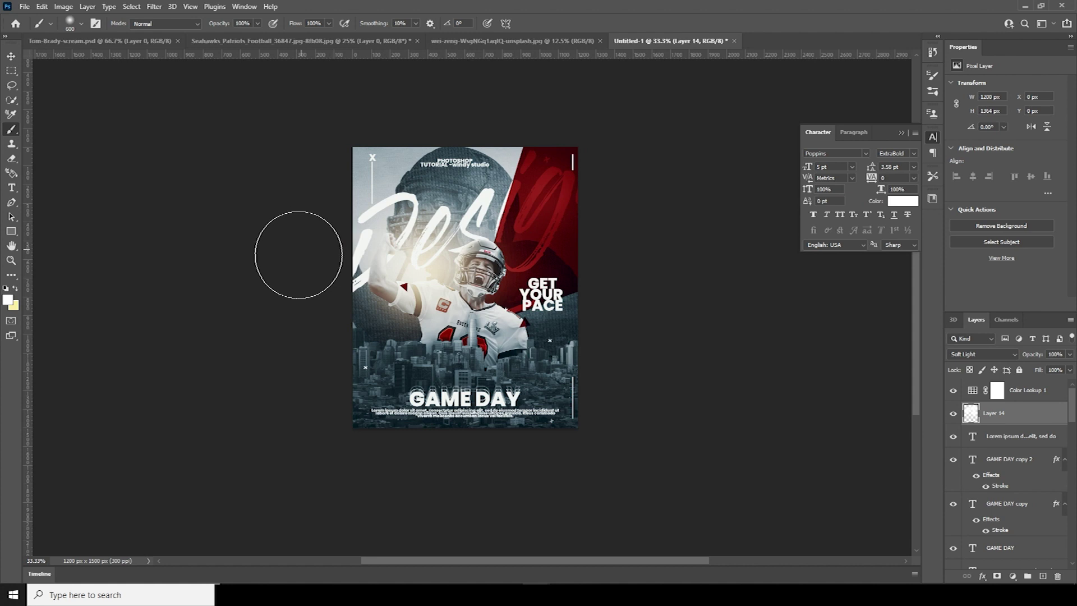
# - Lower the Soft Light highlight layer's opacity to 55%
pyautogui.click(10, 56)
pyautogui.click(1069, 354)
pyautogui.moveTo(1070, 368); pyautogui.dragTo(1047, 369)
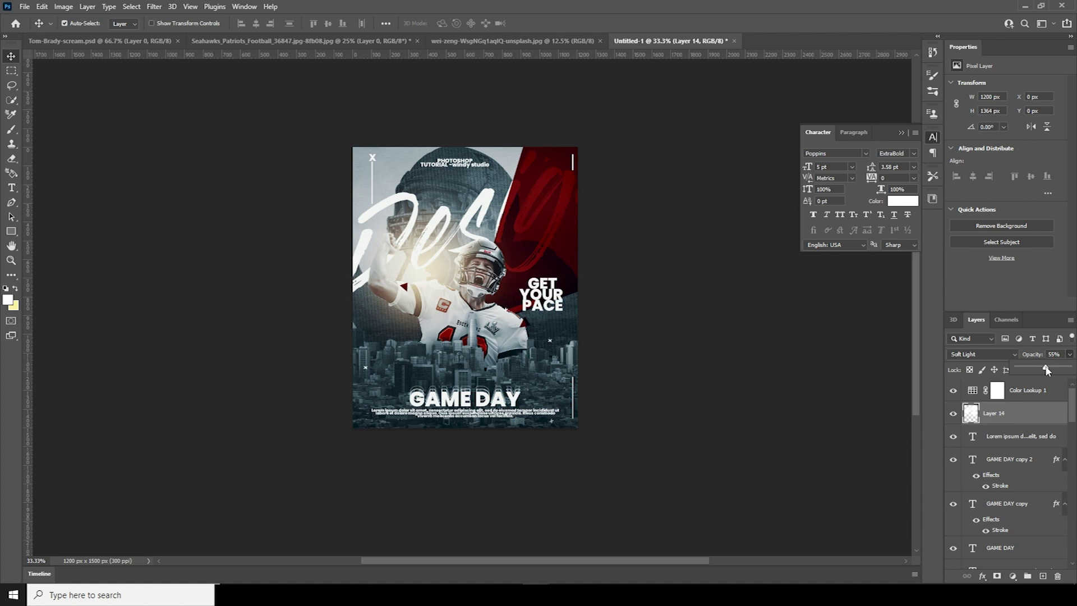
pyautogui.click(10, 59)
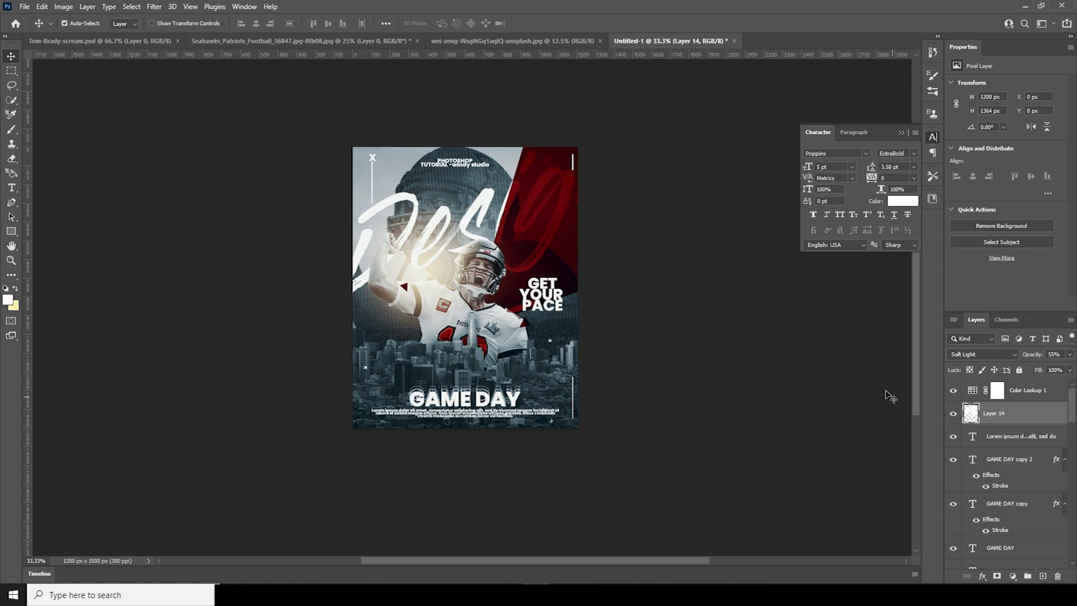
# - Hide both outlined "GAME DAY" copies
pyautogui.click(973, 460)
pyautogui.click(952, 460)
pyautogui.click(952, 504)
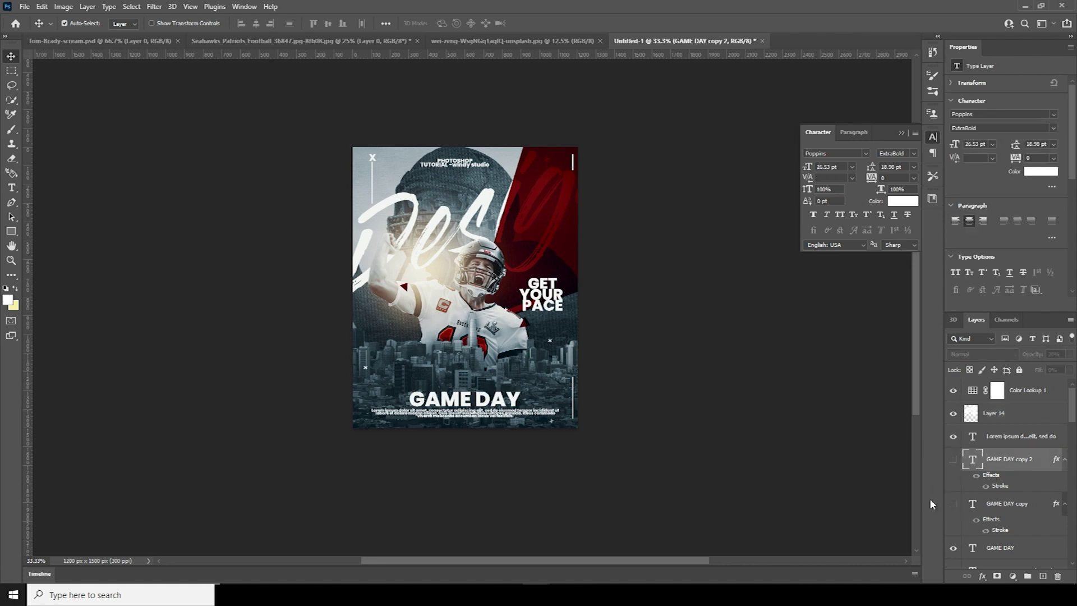
# - Replace the solid "GAME DAY" text with "23 nov.2021"
pyautogui.click(981, 548)
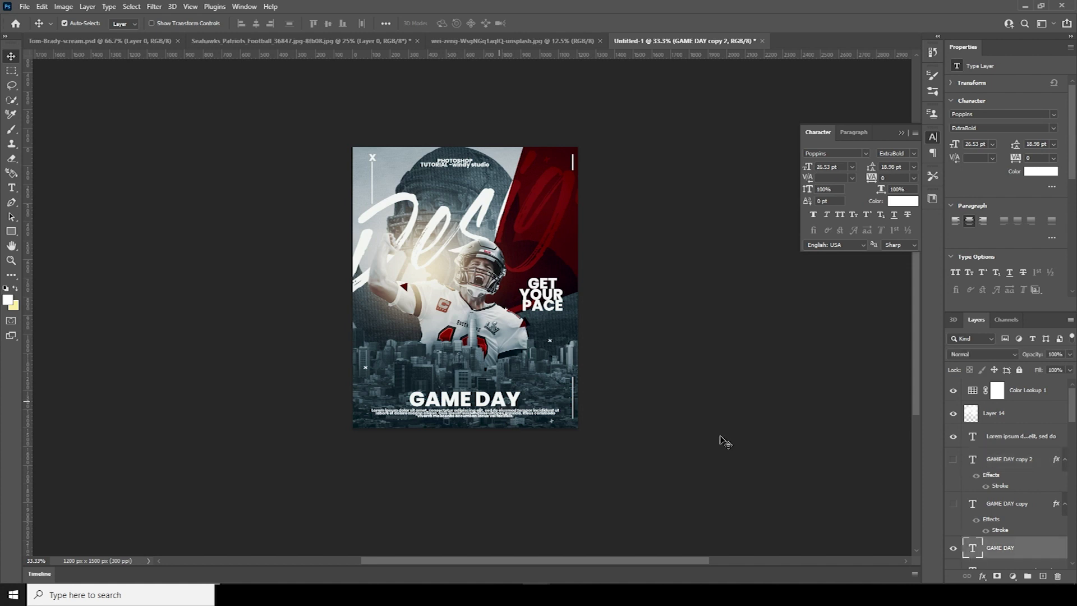
pyautogui.doubleClick(973, 548)
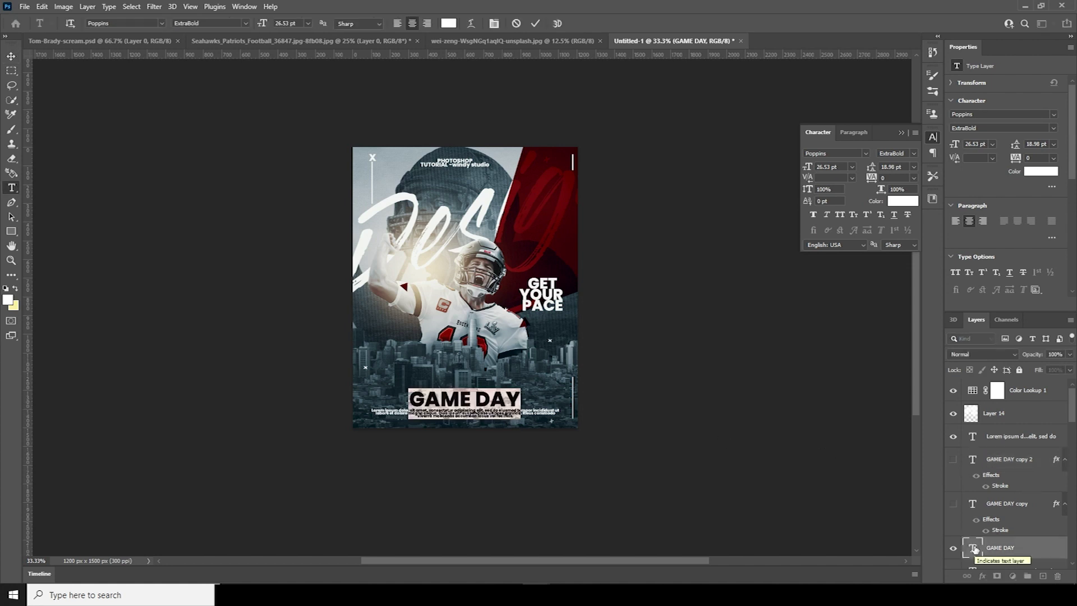
pyautogui.write('23 nov')
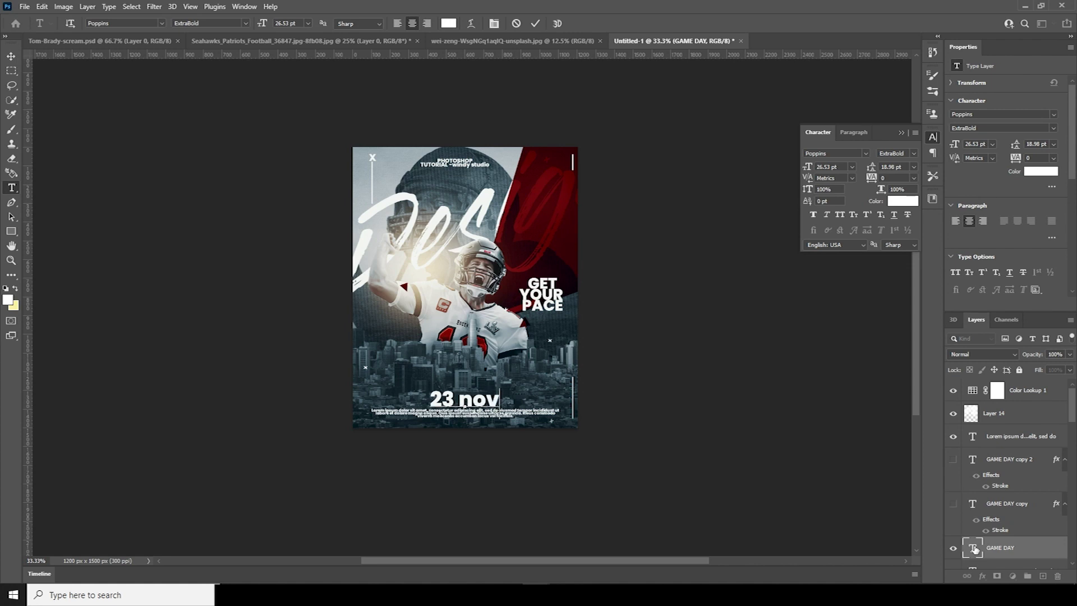
pyautogui.write('.')
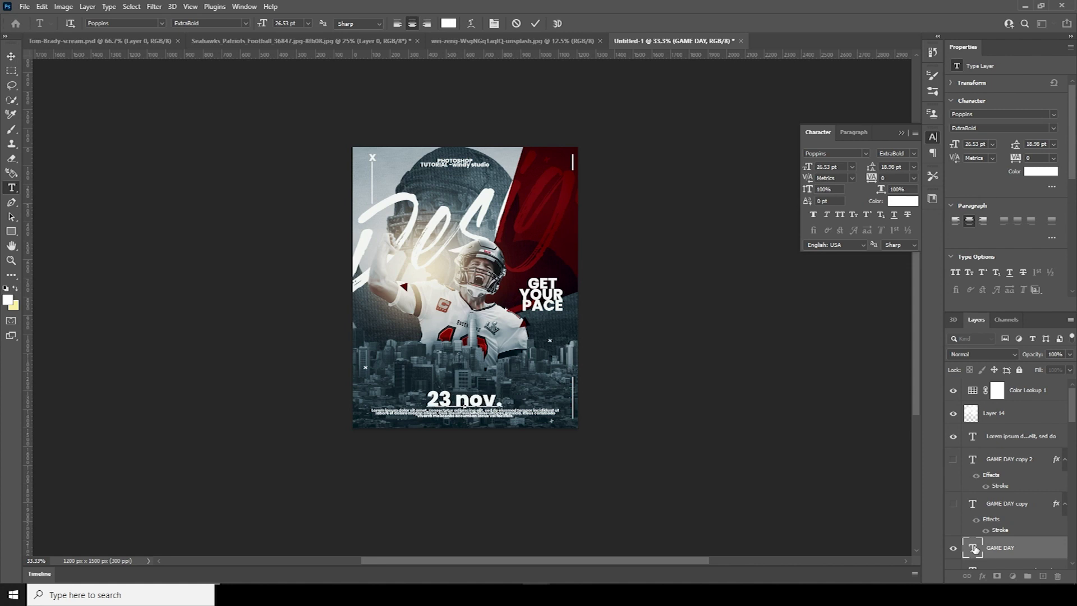
pyautogui.write('2020')
pyautogui.press('BackSpace')
pyautogui.write('1')
# - Set the date text to Poppins Bold at 11 pt and capitalize the month so it reads "23 Nov.2021"
pyautogui.doubleClick(974, 548)
pyautogui.click(895, 153)
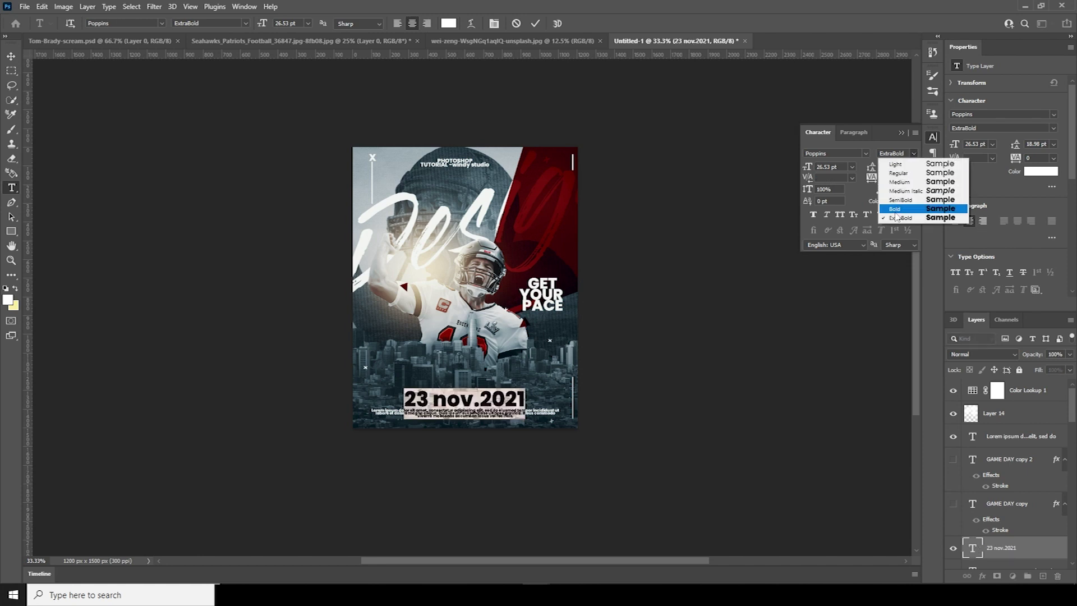
pyautogui.click(895, 208)
pyautogui.click(830, 166)
pyautogui.write('25')
pyautogui.press('Return')
pyautogui.press('Down')
pyautogui.press('Down')
pyautogui.press('Down')
pyautogui.press('Down')
pyautogui.press('Down')
pyautogui.press('Down')
pyautogui.press('Down')
pyautogui.press('Down')
pyautogui.press('Down')
pyautogui.press('Down')
pyautogui.press('Down')
pyautogui.press('Down')
pyautogui.press('Down')
pyautogui.press('Down')
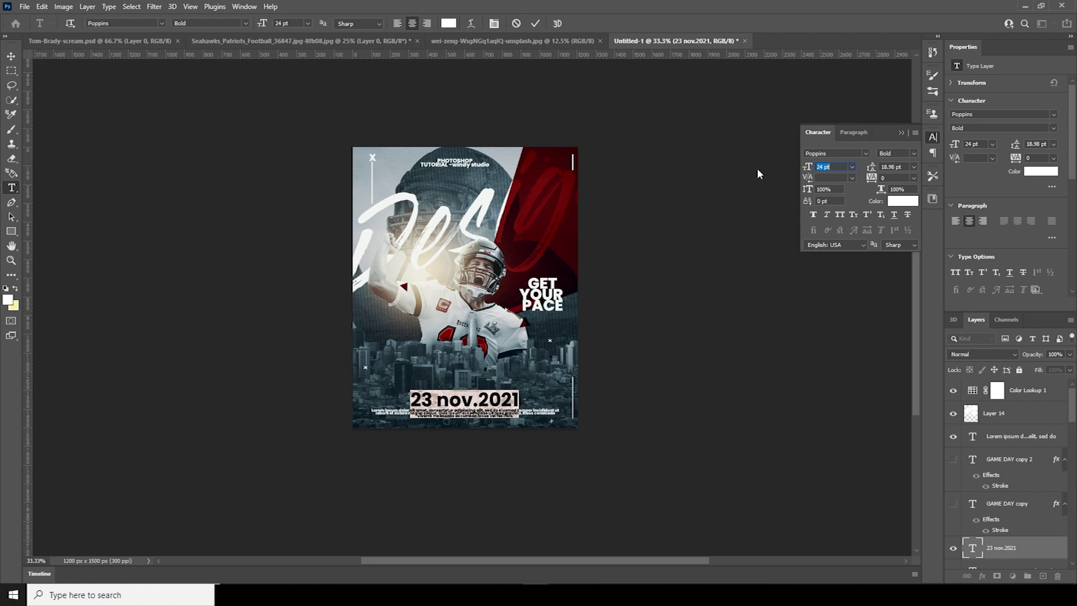
pyautogui.click(459, 402)
pyautogui.write('N')
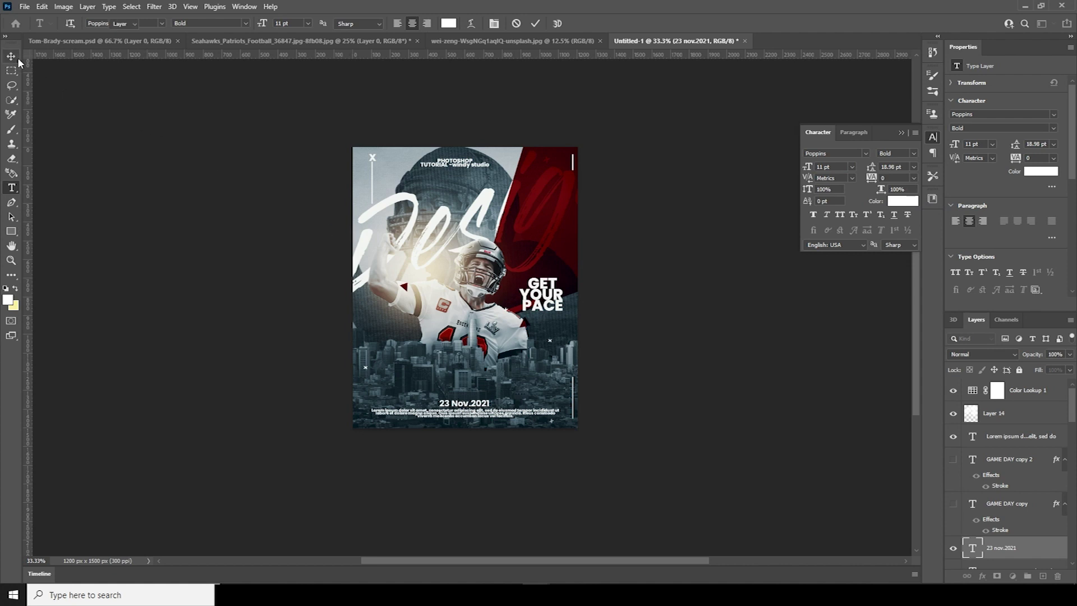